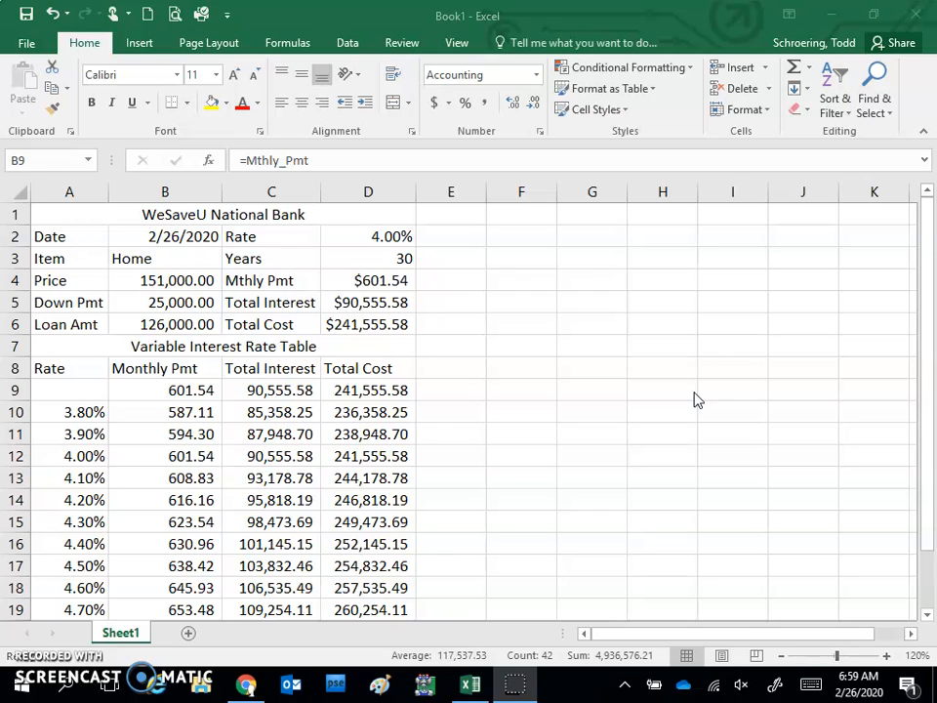
Set the width of column E to 3
{"action": "left_click", "coordinate": [457, 193]}
{"action": "left_click", "coordinate": [457, 193]}
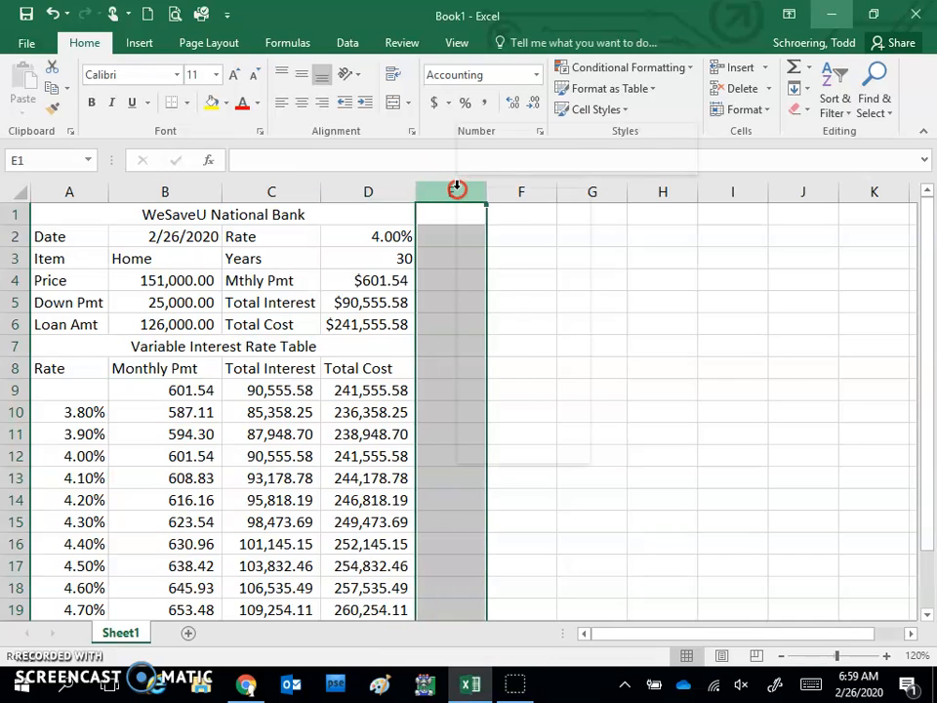
{"action": "right_click", "coordinate": [457, 193]}
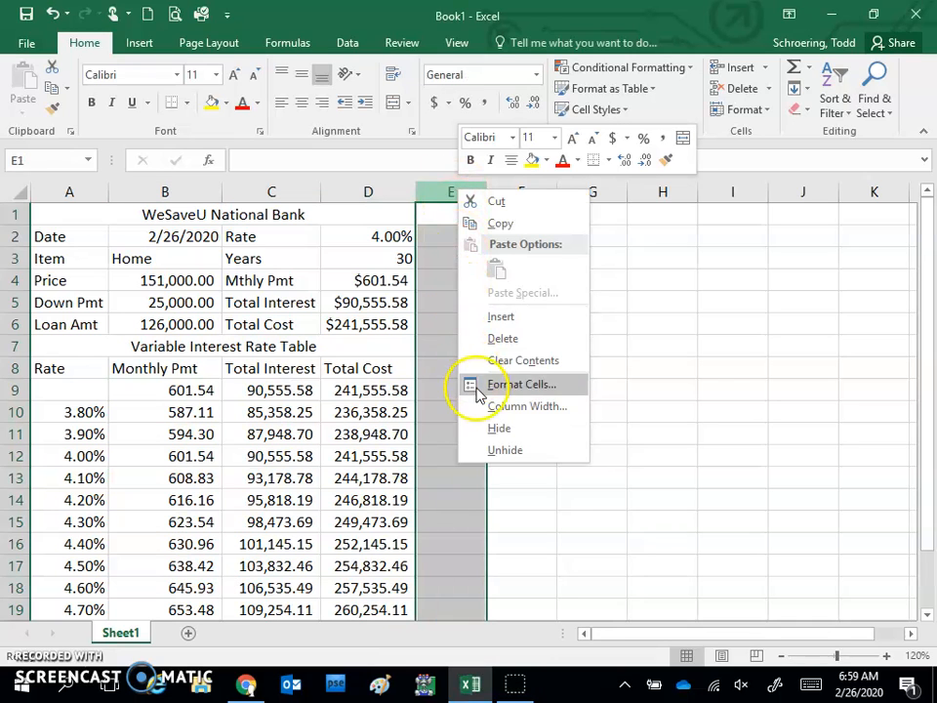
{"action": "left_click", "coordinate": [490, 410]}
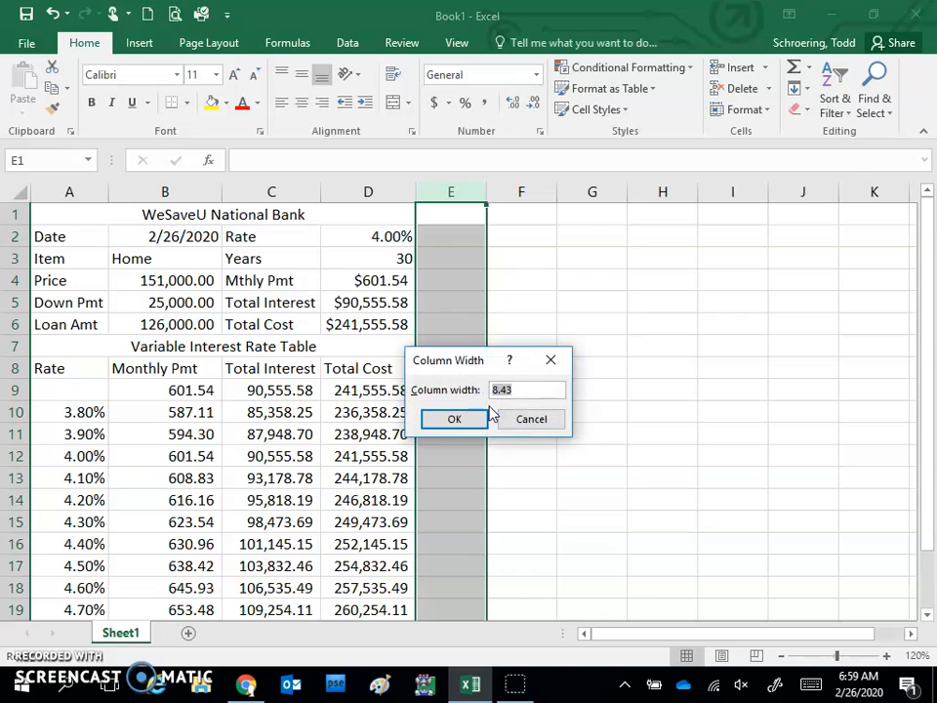
{"action": "type", "text": "3"}
{"action": "key", "text": "Return"}
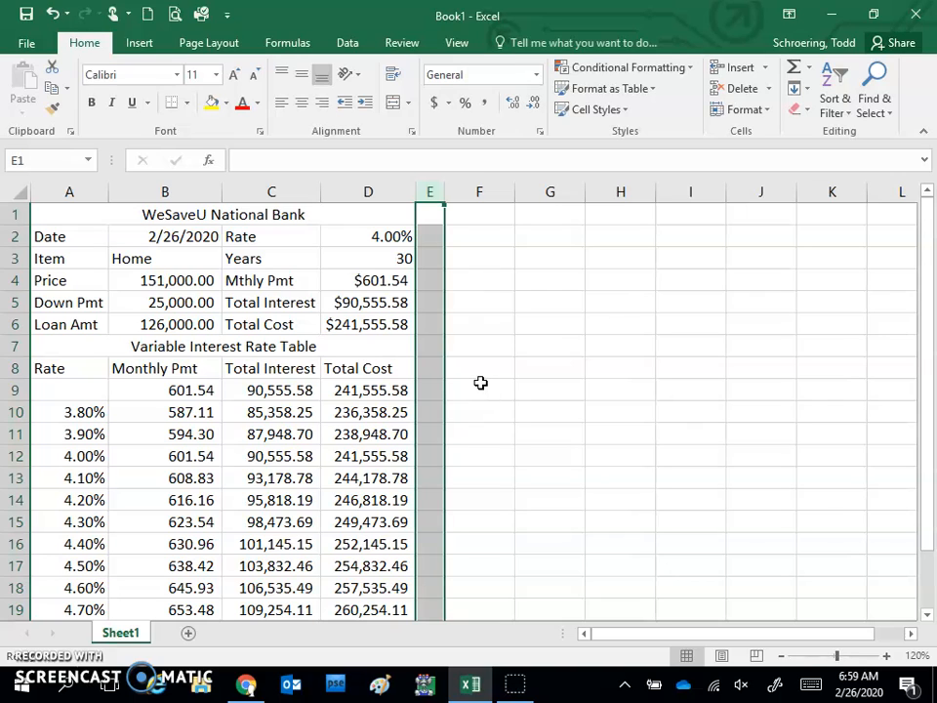
Enter the title "Amortization Schedule" in cell F1
{"action": "left_click", "coordinate": [484, 220]}
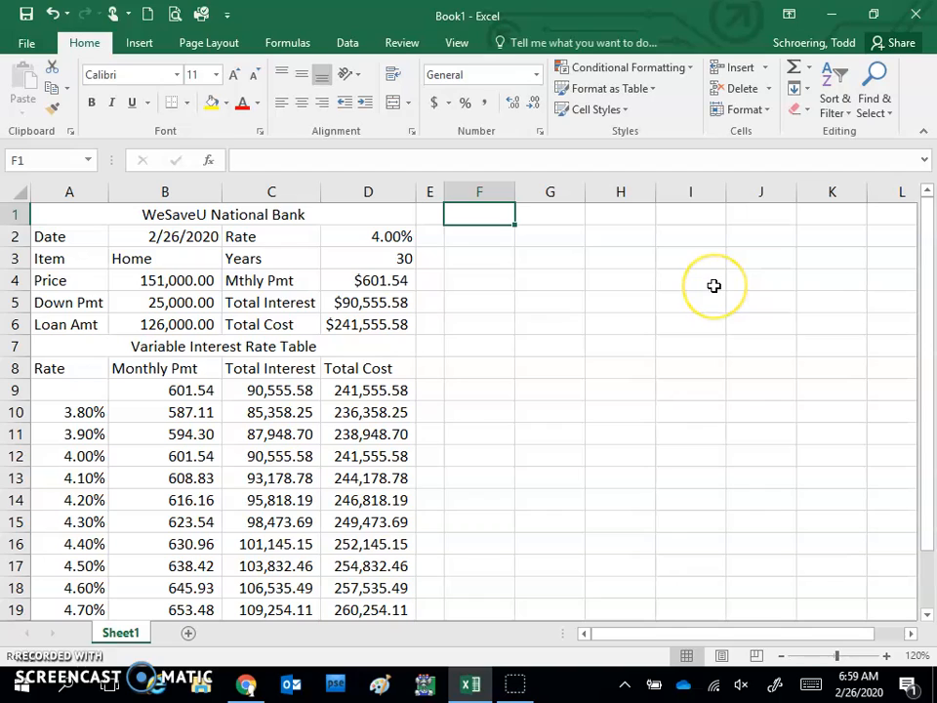
{"action": "type", "text": "A"}
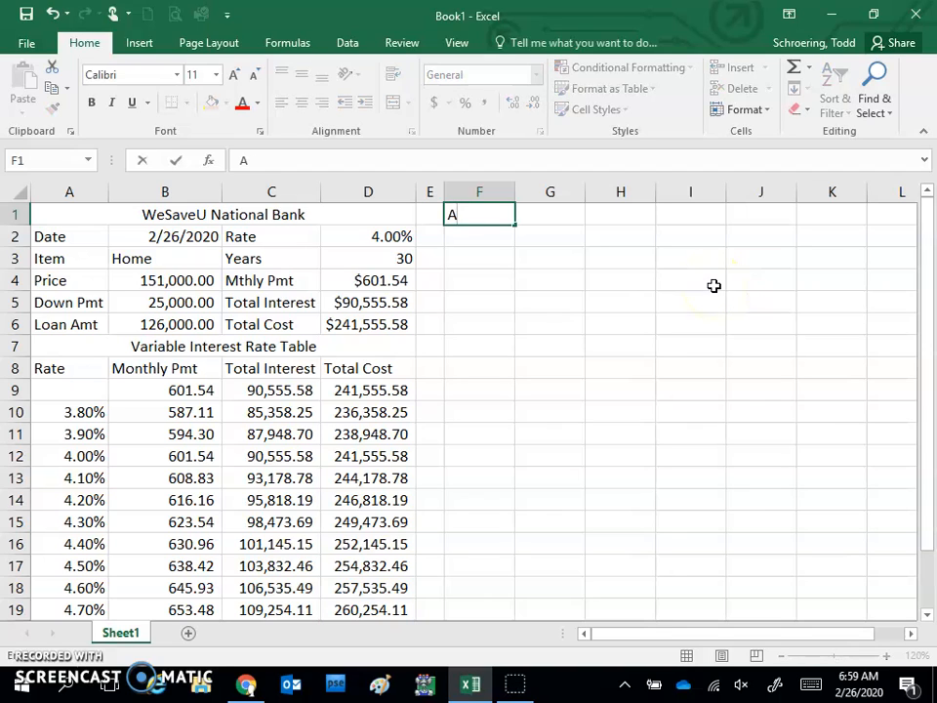
{"action": "type", "text": "mortizatio"}
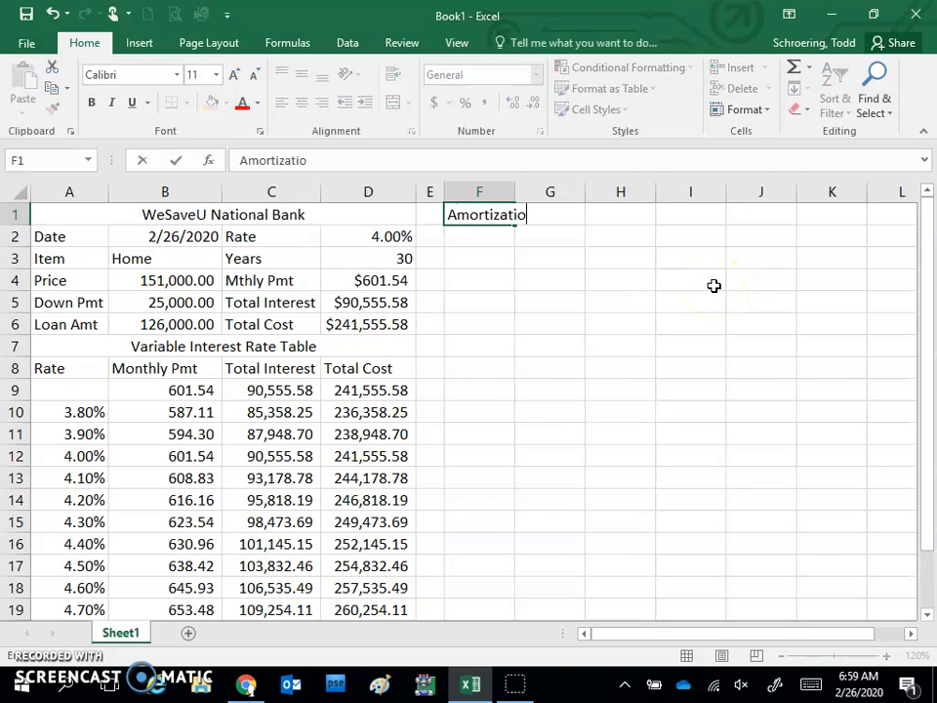
{"action": "type", "text": "n Schedule"}
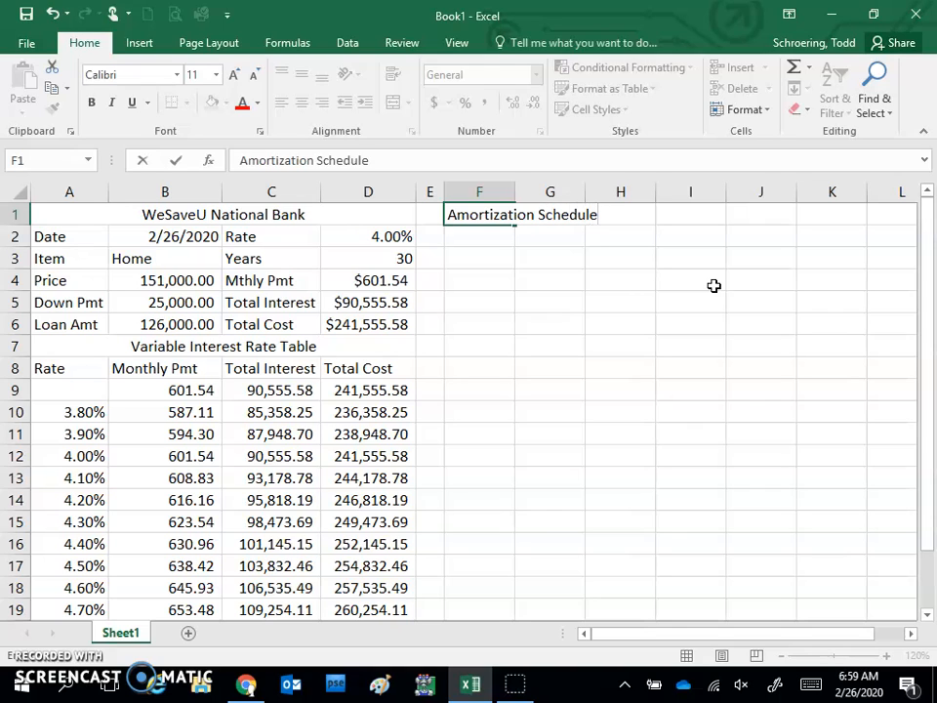
{"action": "key", "text": "Return"}
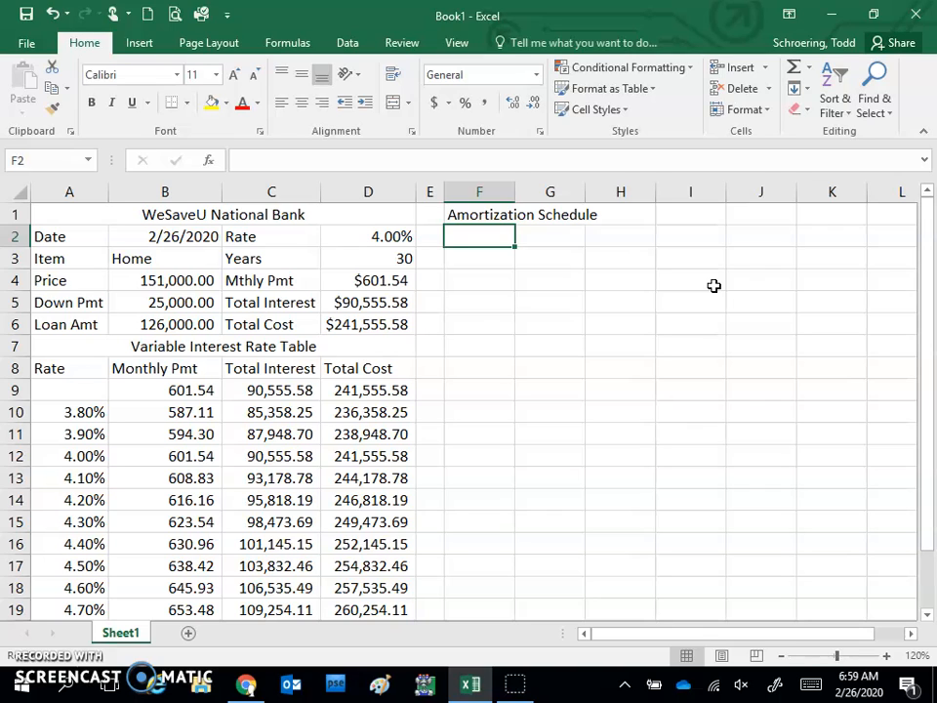
Enter the heading "Yr." in F2 and "Beginning Balance" in G2, with "Balance" on a second line within the cell
{"action": "type", "text": "Yr."}
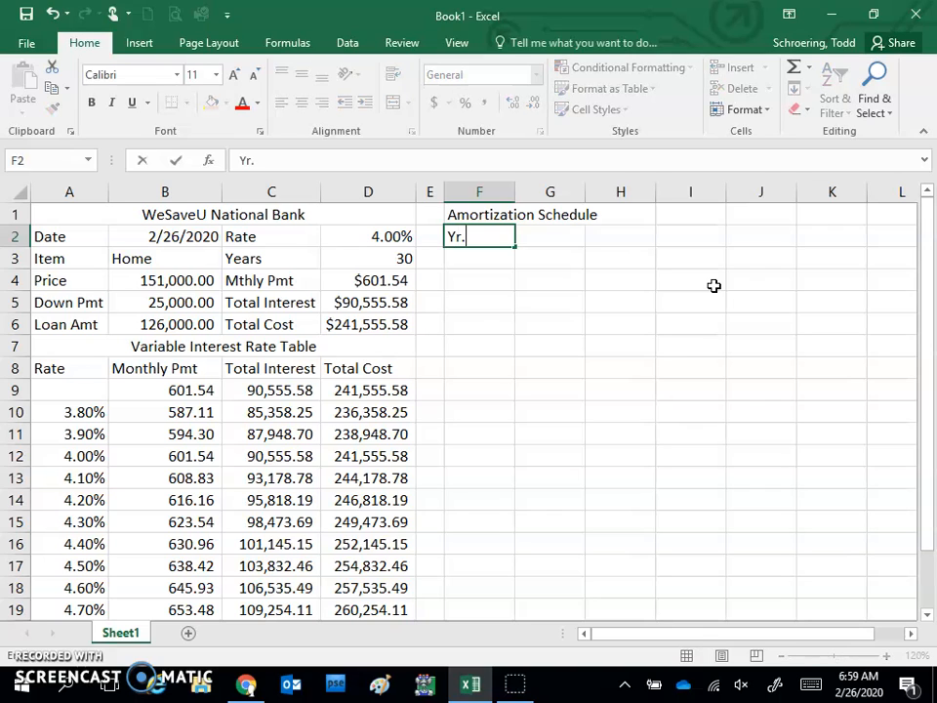
{"action": "key", "text": "Tab"}
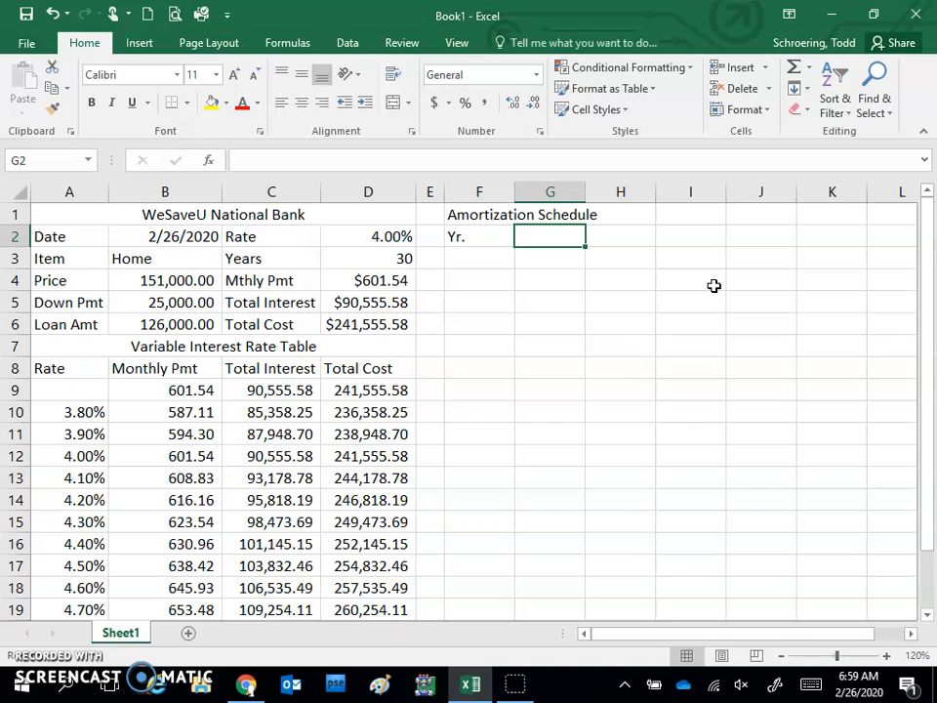
{"action": "type", "text": "Be"}
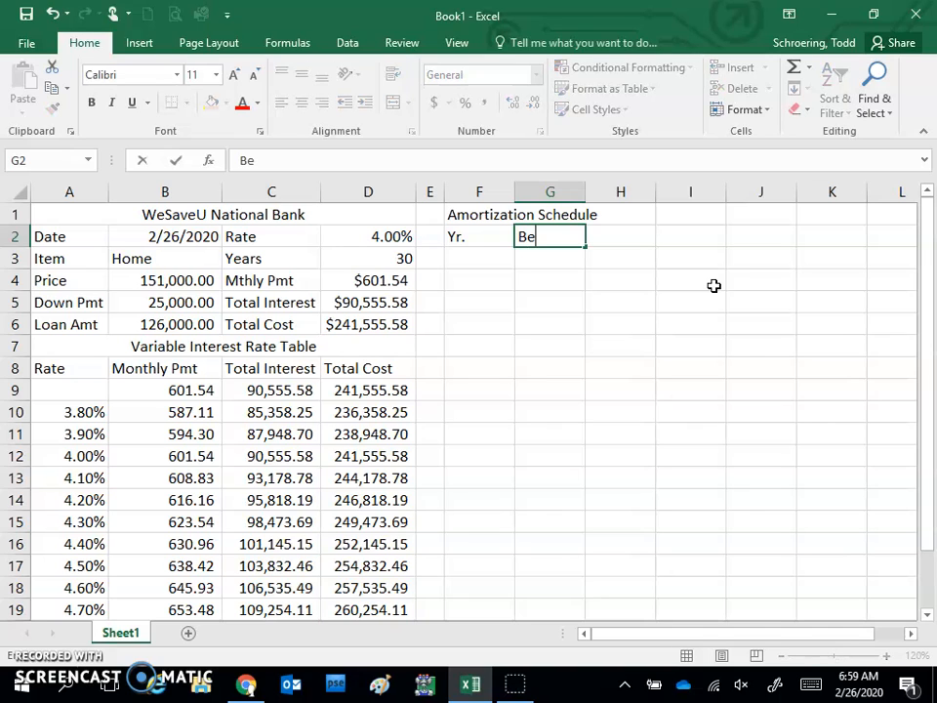
{"action": "type", "text": "ginning"}
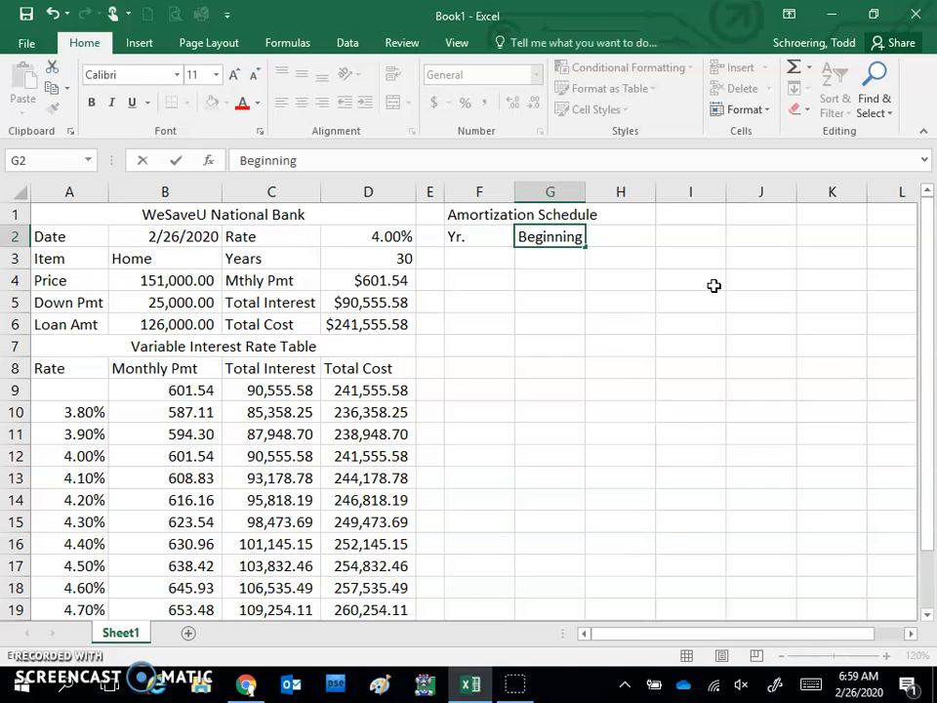
{"action": "key", "text": "alt+Return"}
{"action": "type", "text": "Balance"}
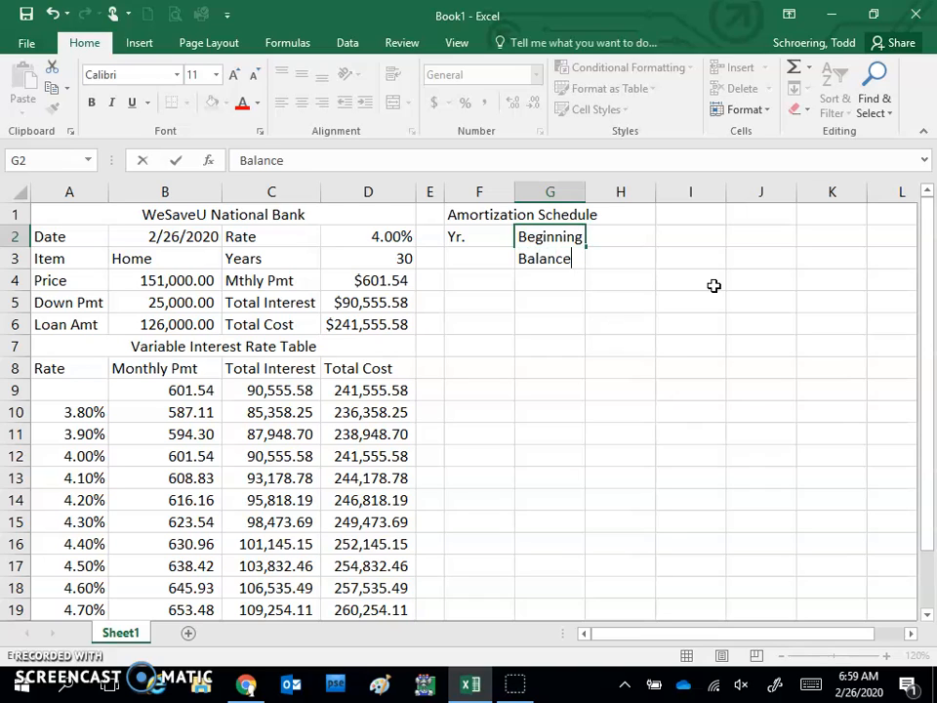
{"action": "key", "text": "Tab"}
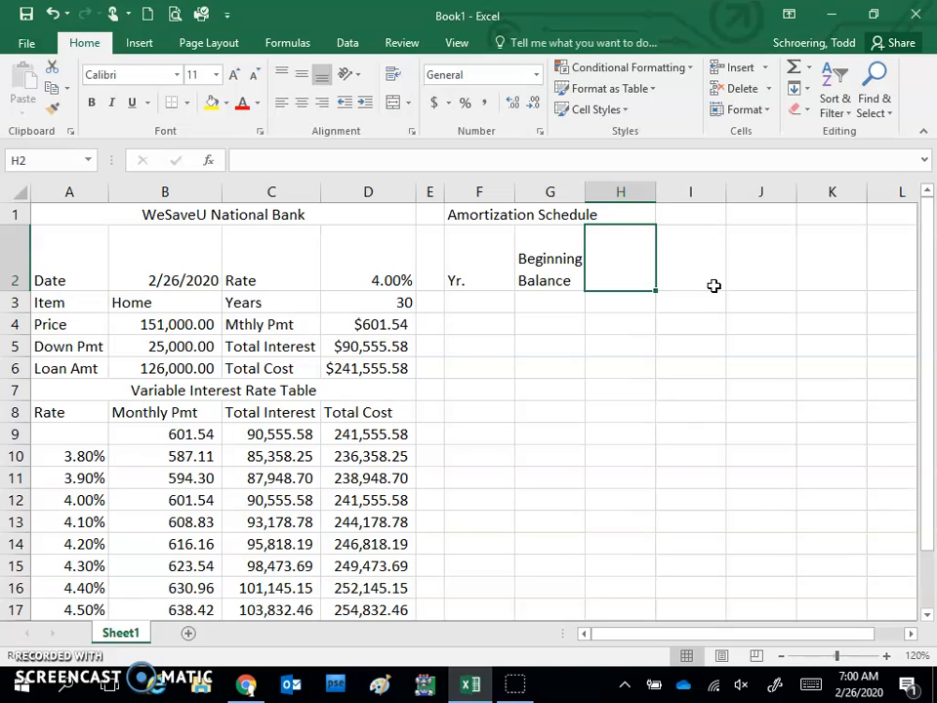
Enter the two-line headings "Ending Balance" in H2 and "Paid On Principle" in I2, breaking the line before each last word
{"action": "type", "text": "Ending"}
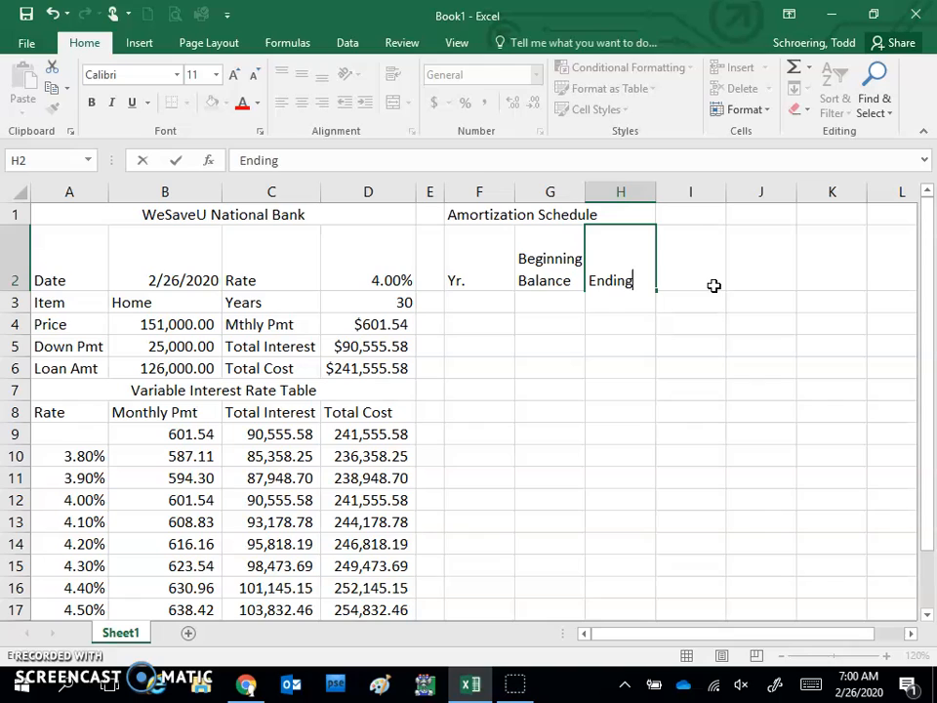
{"action": "key", "text": "alt+Return"}
{"action": "type", "text": "Balance"}
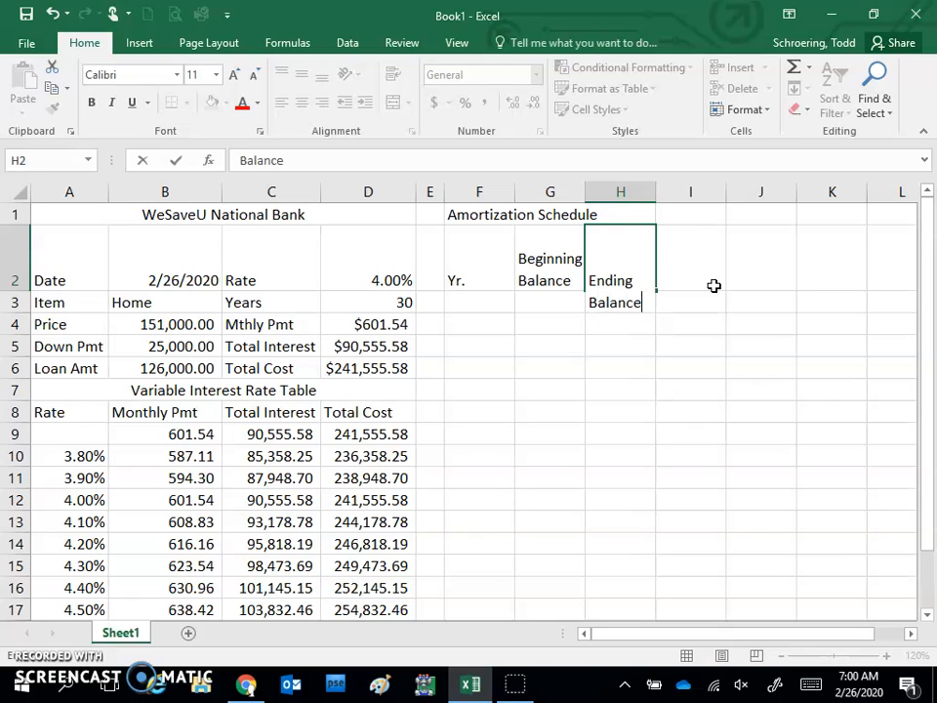
{"action": "key", "text": "Tab"}
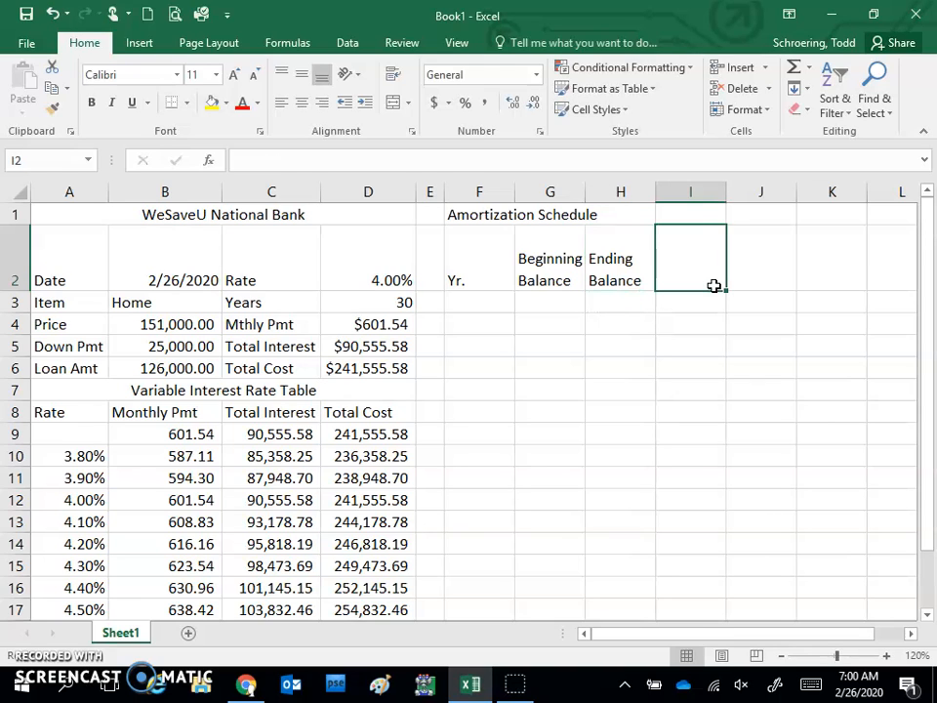
{"action": "type", "text": "Paid On"}
{"action": "key", "text": "alt+Return"}
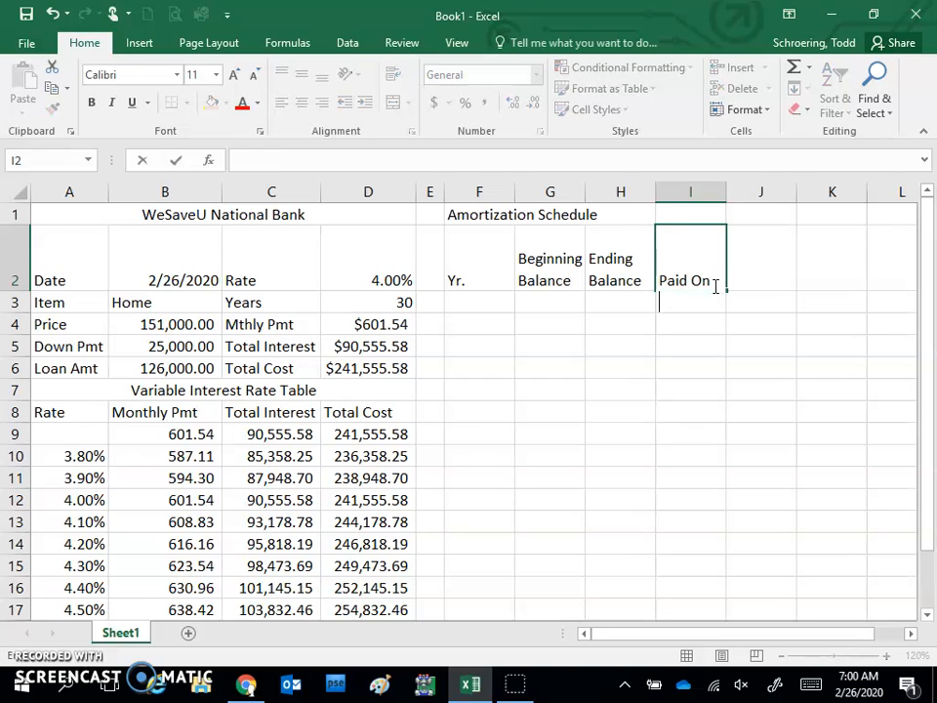
{"action": "type", "text": "Principle"}
{"action": "key", "text": "Tab"}
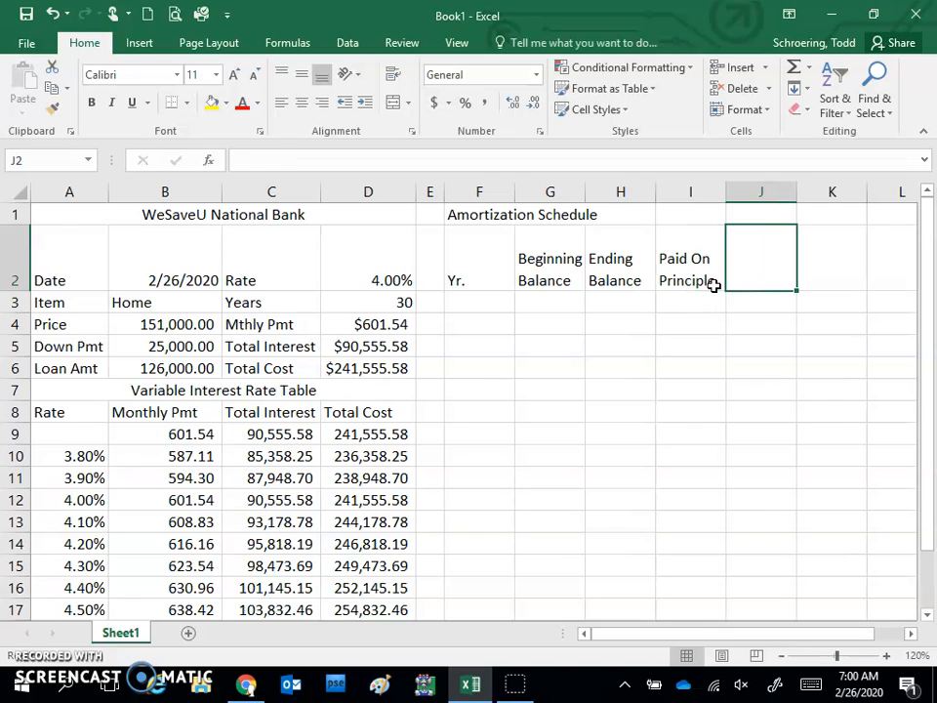
Enter the heading "Interest Paid" in J2, with "Paid" on a second line within the cell
{"action": "type", "text": "Interest"}
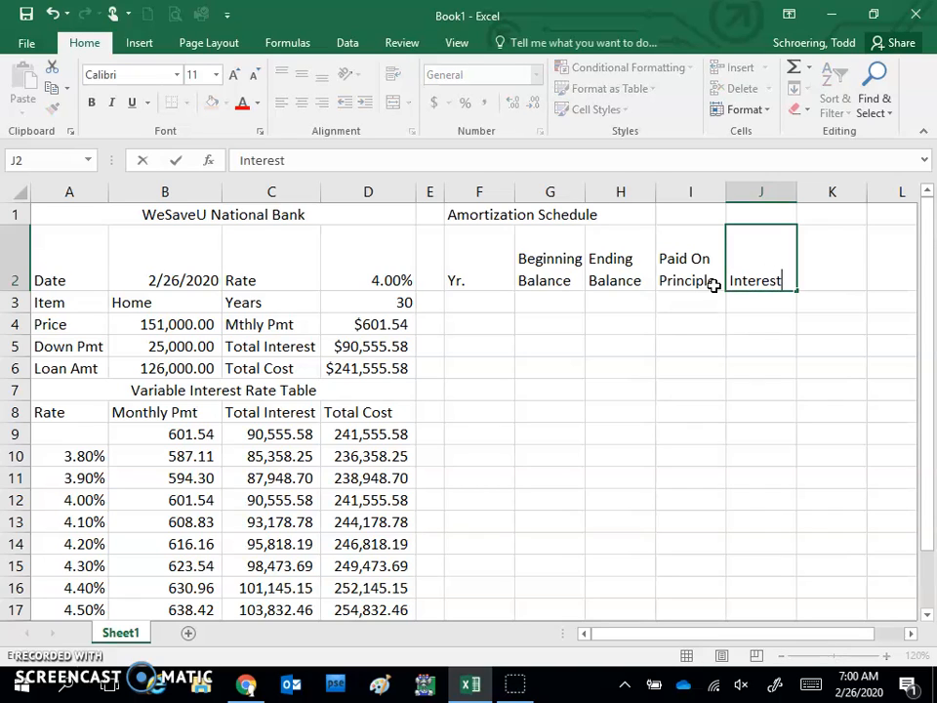
{"action": "key", "text": "alt+Return"}
{"action": "type", "text": "Paid"}
{"action": "key", "text": "Return"}
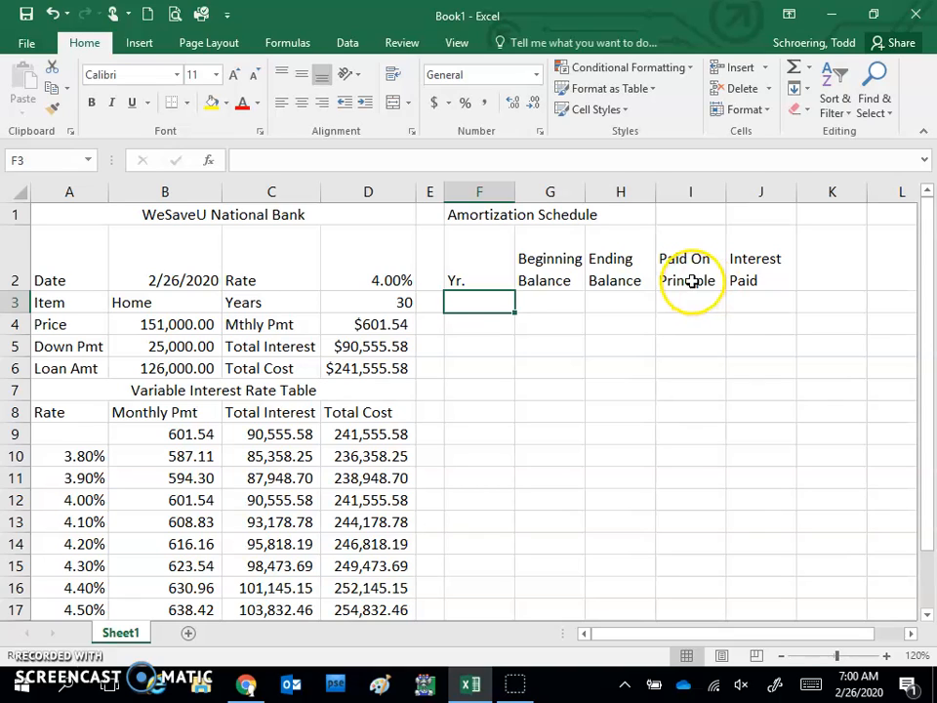
{"action": "left_click", "coordinate": [690, 280]}
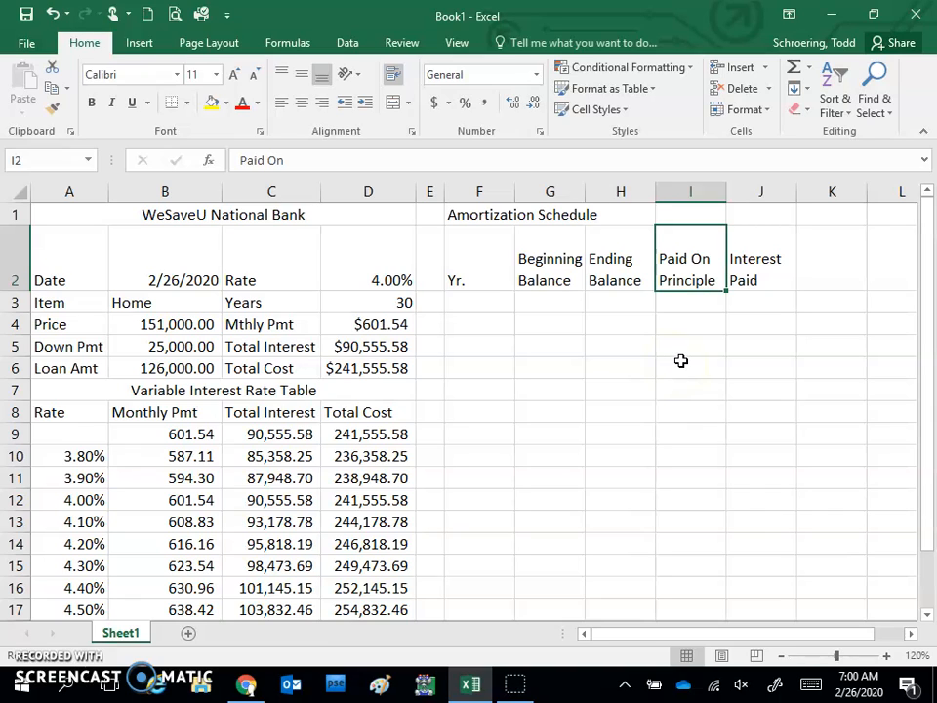
{"action": "left_click", "coordinate": [602, 334]}
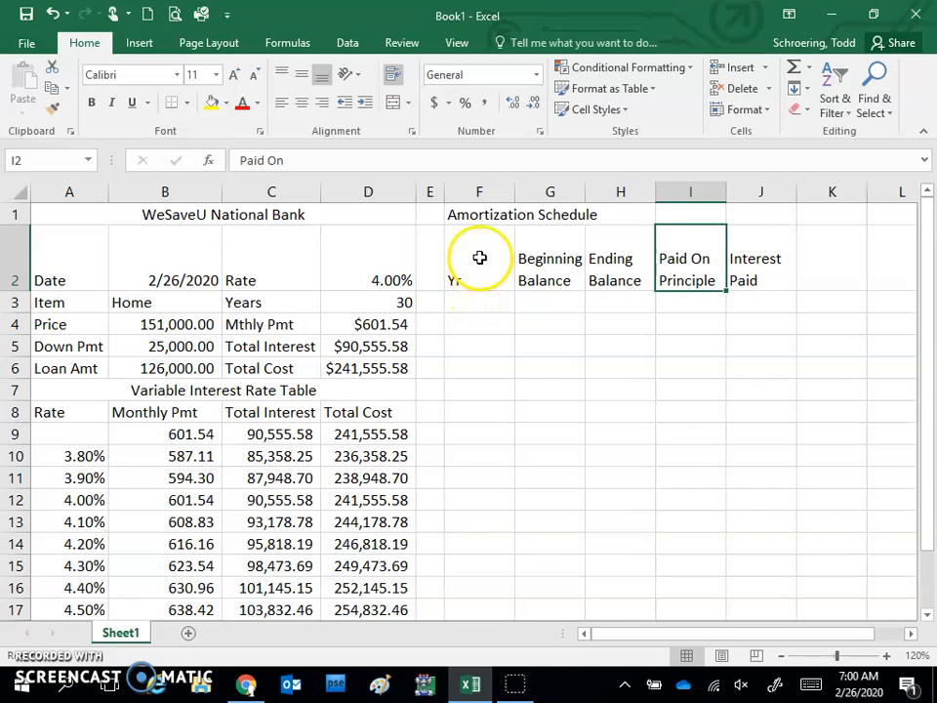
Merge and center the Amortization Schedule title across F1:J1, and center the column headings in F2:J2
{"action": "left_click_drag", "start_coordinate": [460, 212], "coordinate": [740, 212]}
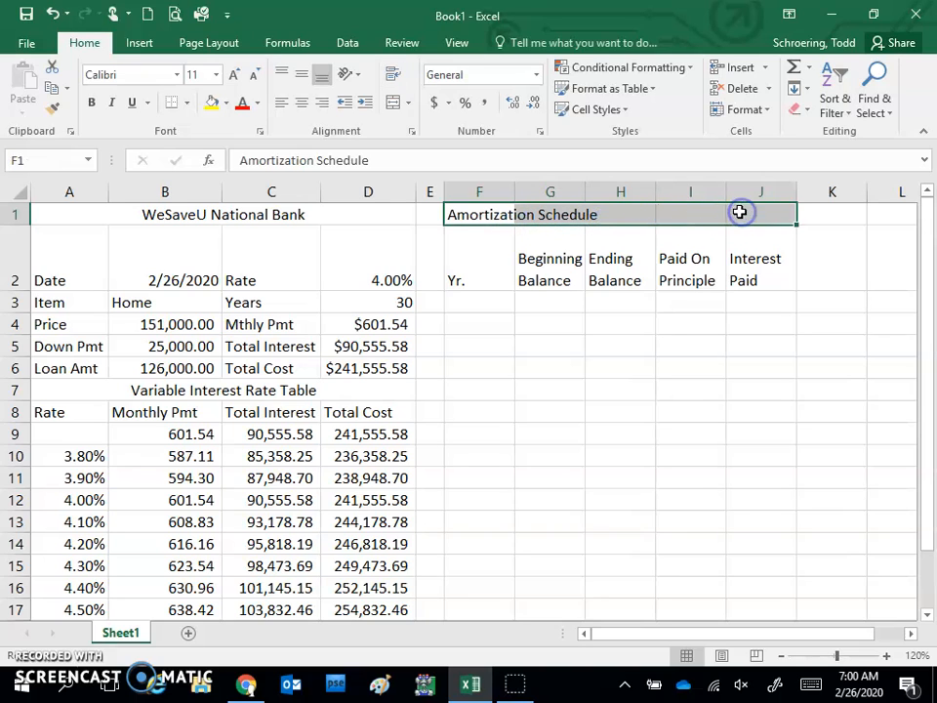
{"action": "left_click", "coordinate": [395, 104]}
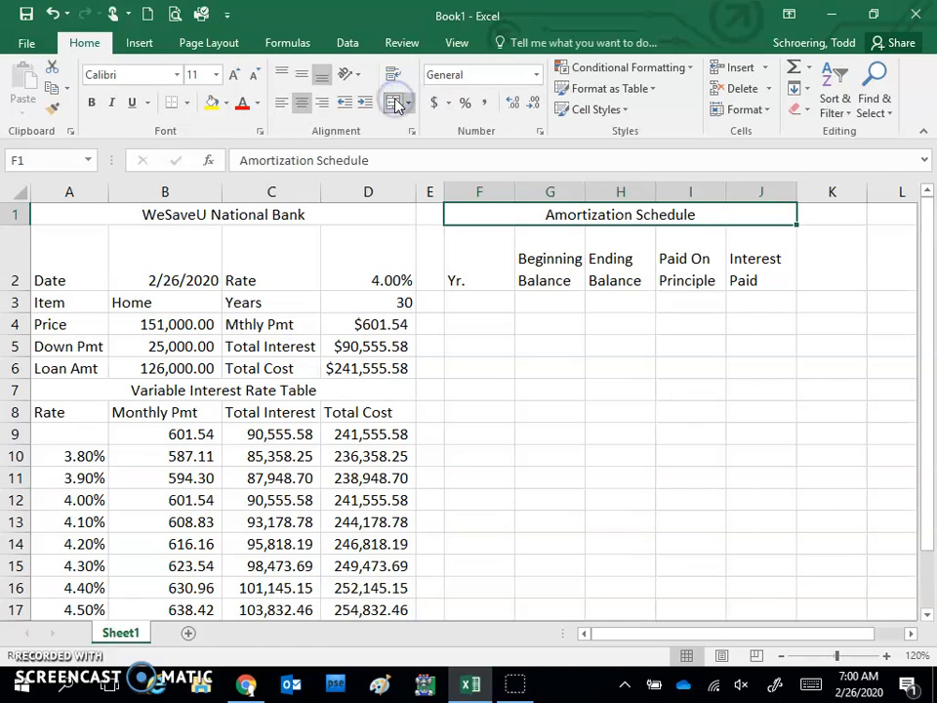
{"action": "left_click_drag", "start_coordinate": [465, 263], "coordinate": [745, 267]}
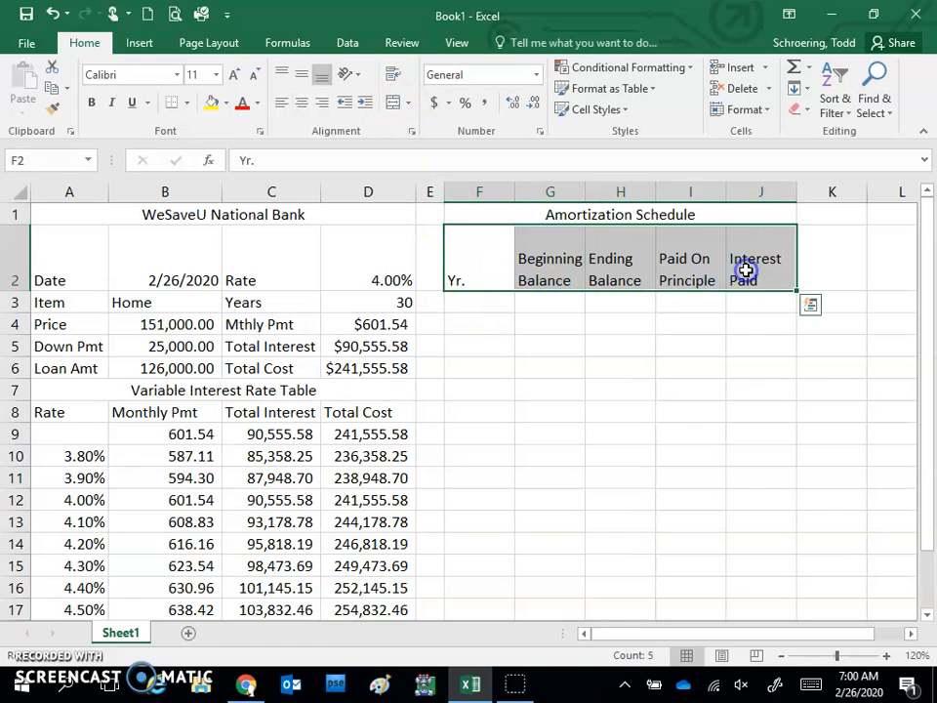
{"action": "left_click", "coordinate": [304, 103]}
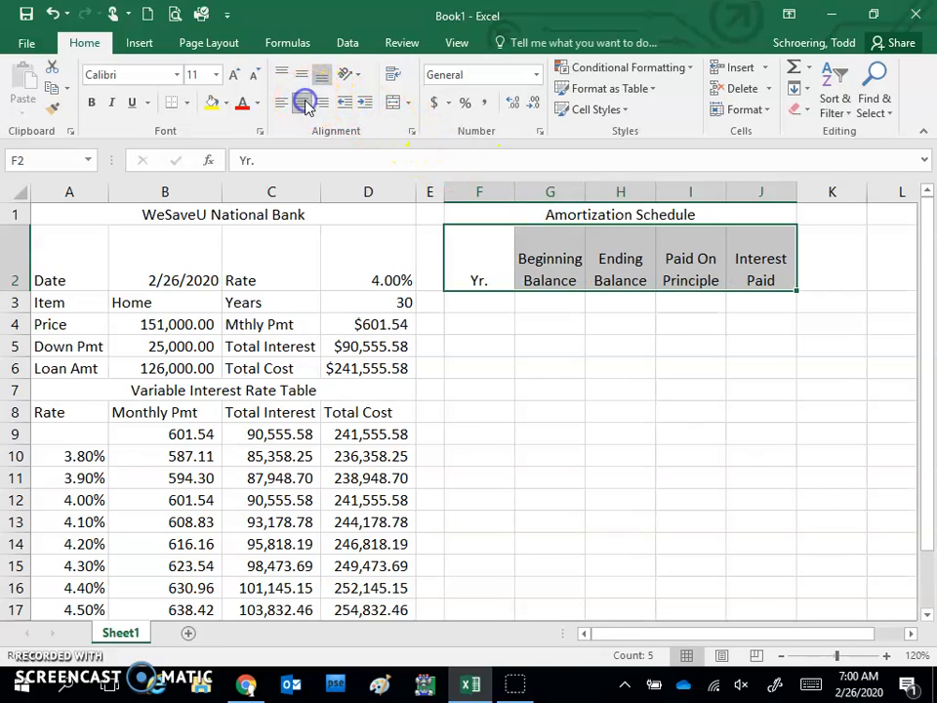
Widen column G slightly and reduce the height of row 2 to fit the two-line headings
{"action": "left_click", "coordinate": [551, 274]}
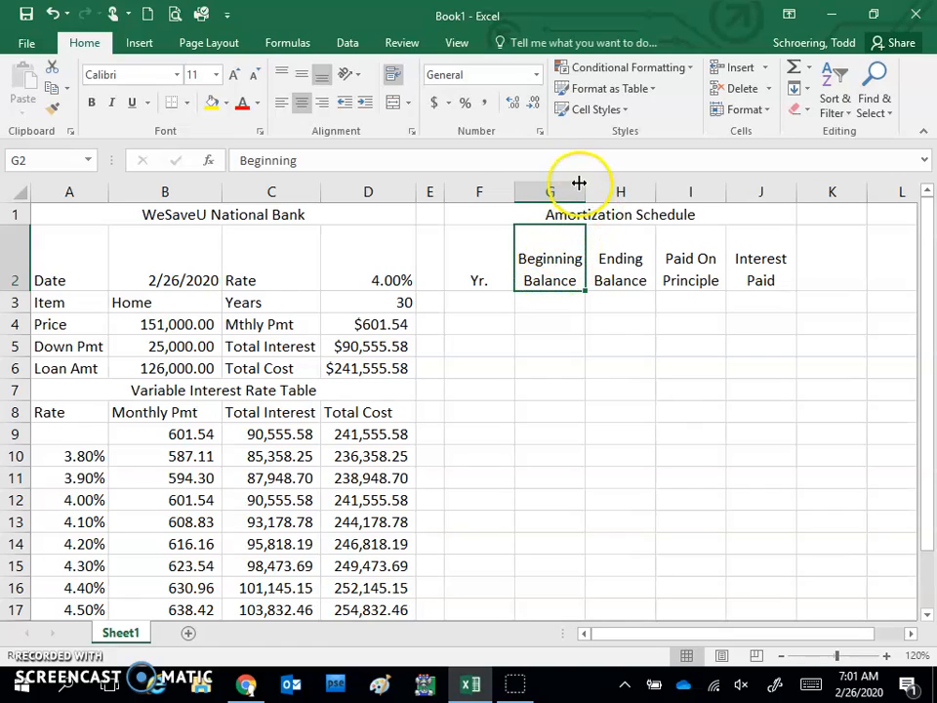
{"action": "left_click_drag", "start_coordinate": [585, 190], "coordinate": [593, 193]}
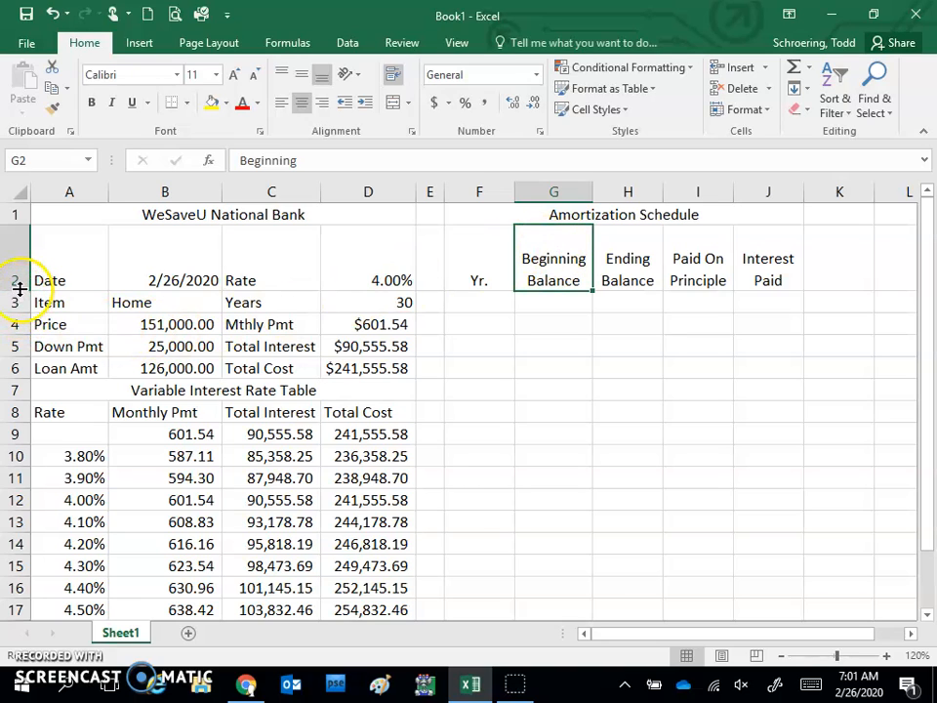
{"action": "left_click_drag", "start_coordinate": [19, 289], "coordinate": [21, 272]}
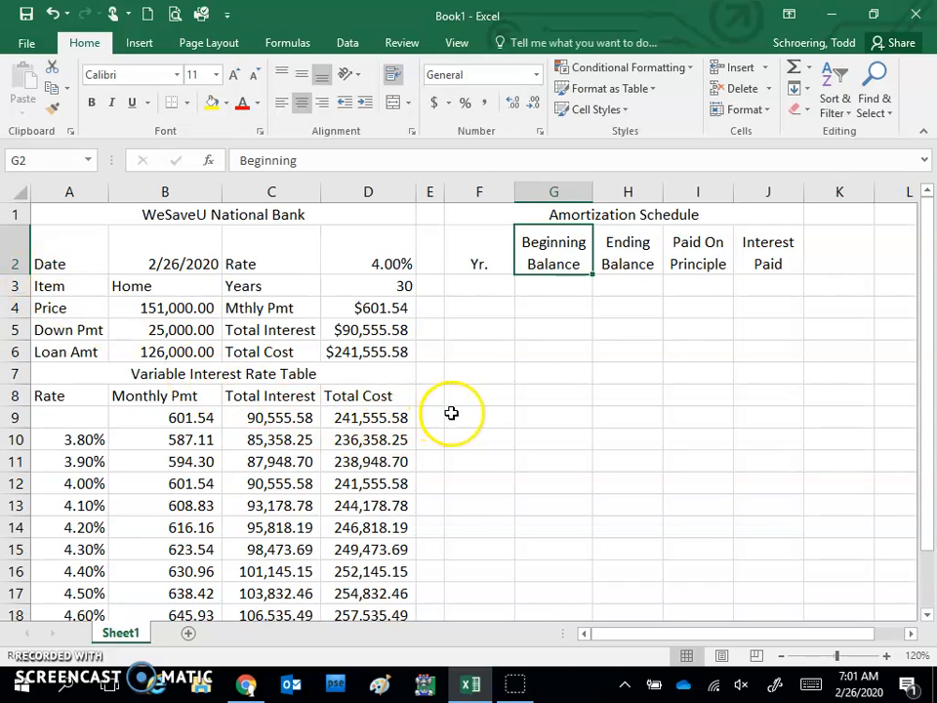
Enter the year numbers 1 in F3 and 2 in F4 under the Yr. heading
{"action": "left_click", "coordinate": [478, 289]}
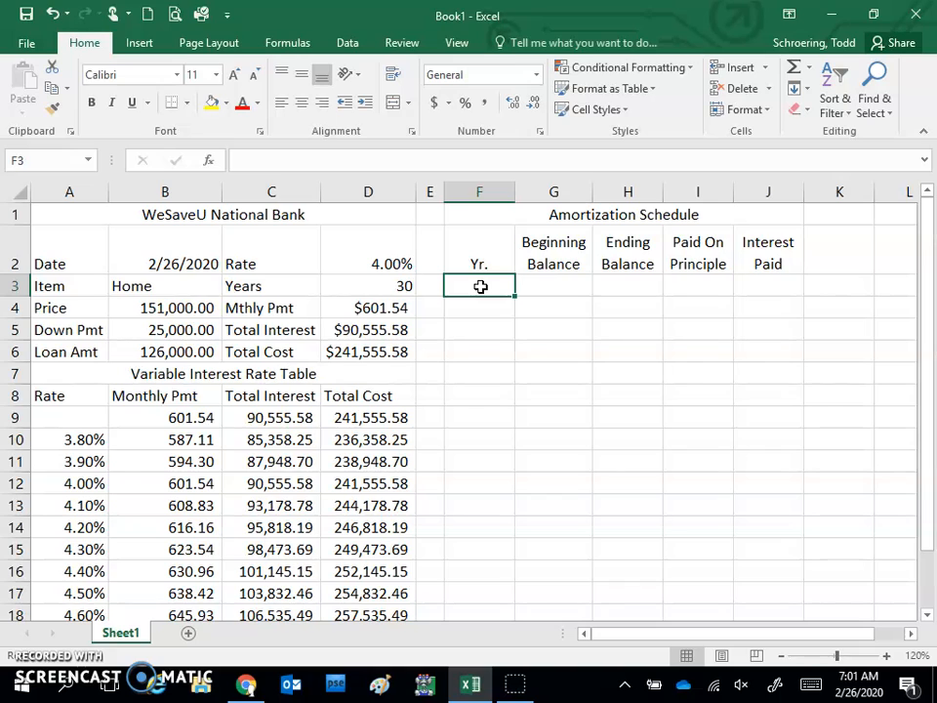
{"action": "type", "text": "1"}
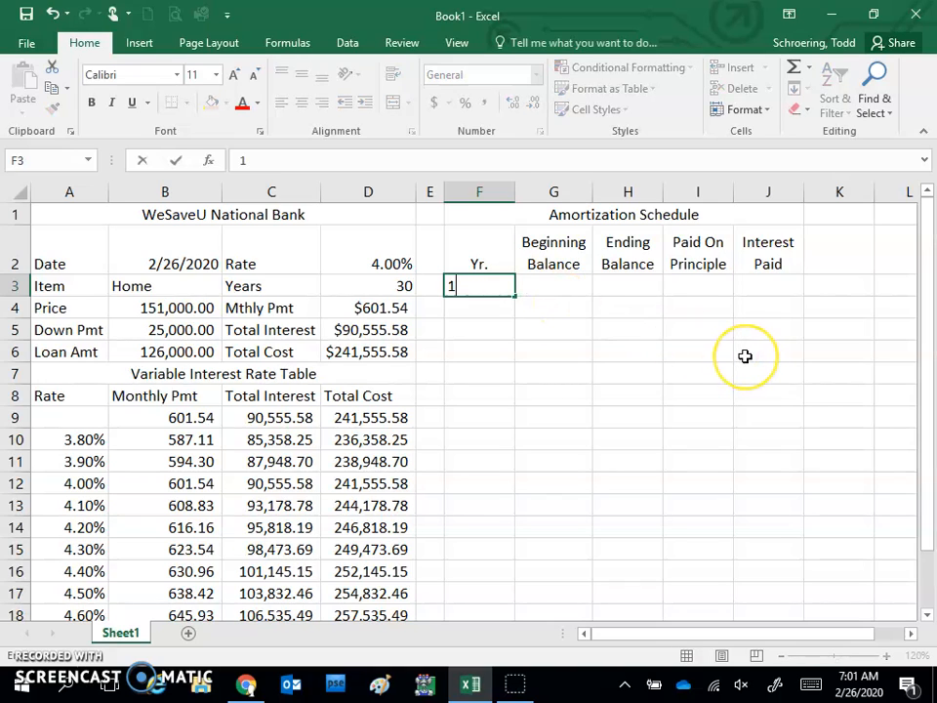
{"action": "key", "text": "Return"}
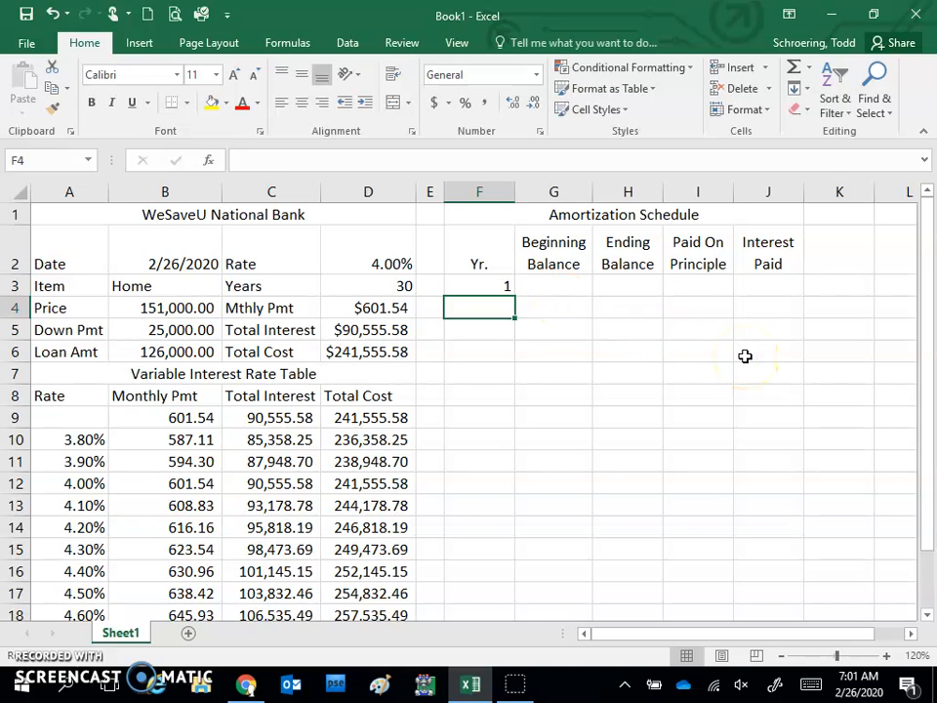
{"action": "type", "text": "2"}
{"action": "key", "text": "Return"}
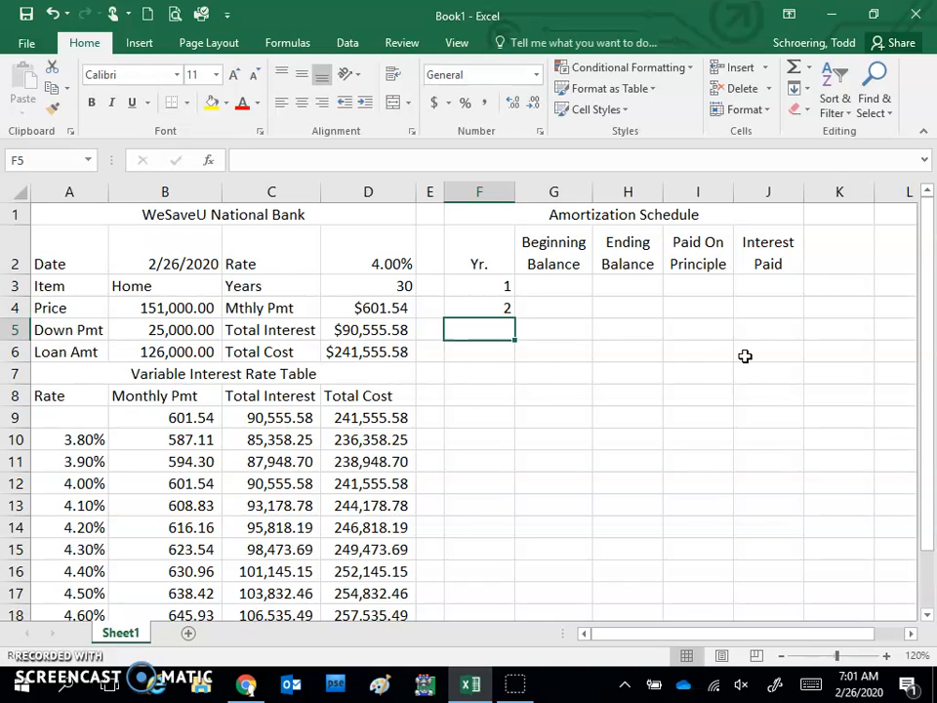
Continue the year series from F3:F4 down to 30 in F32 and center the year numbers
{"action": "left_click", "coordinate": [475, 286]}
{"action": "left_click_drag", "start_coordinate": [475, 286], "coordinate": [478, 306]}
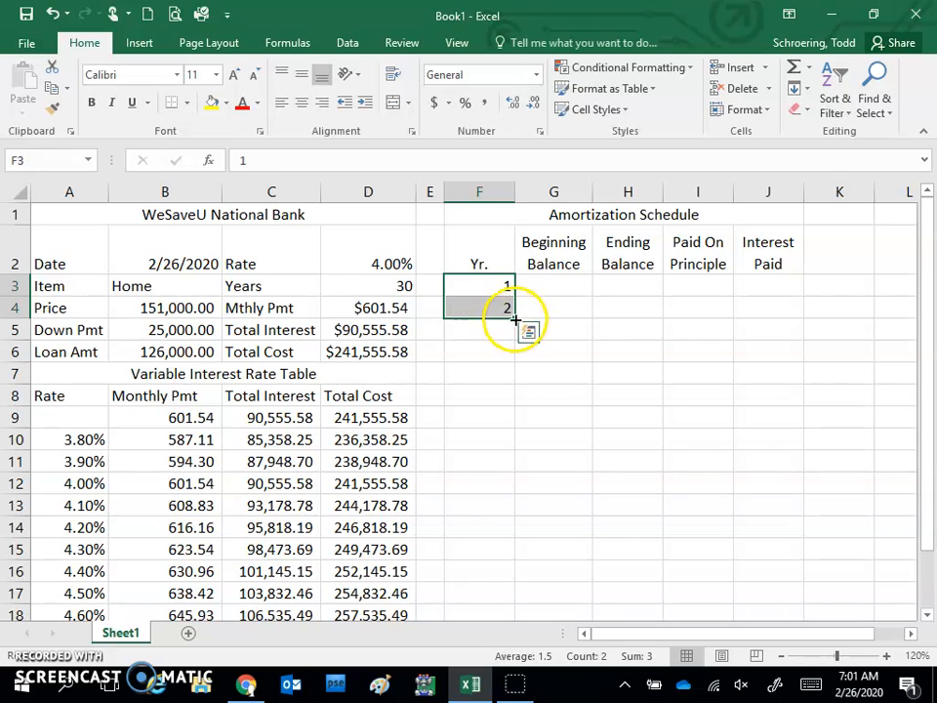
{"action": "left_click_drag", "start_coordinate": [514, 317], "coordinate": [488, 539]}
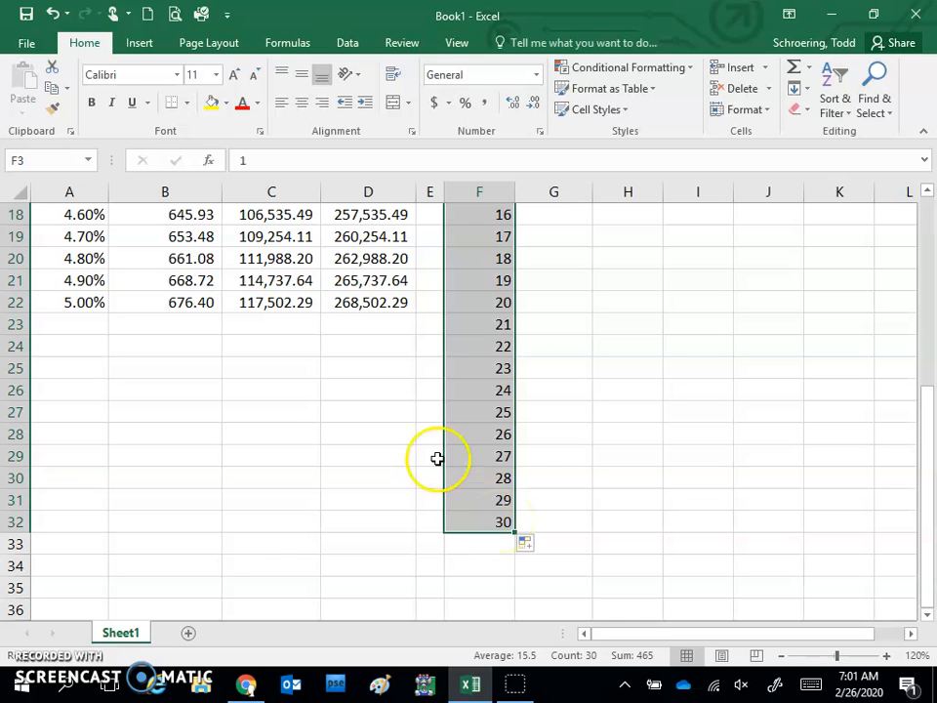
{"action": "left_click", "coordinate": [301, 105]}
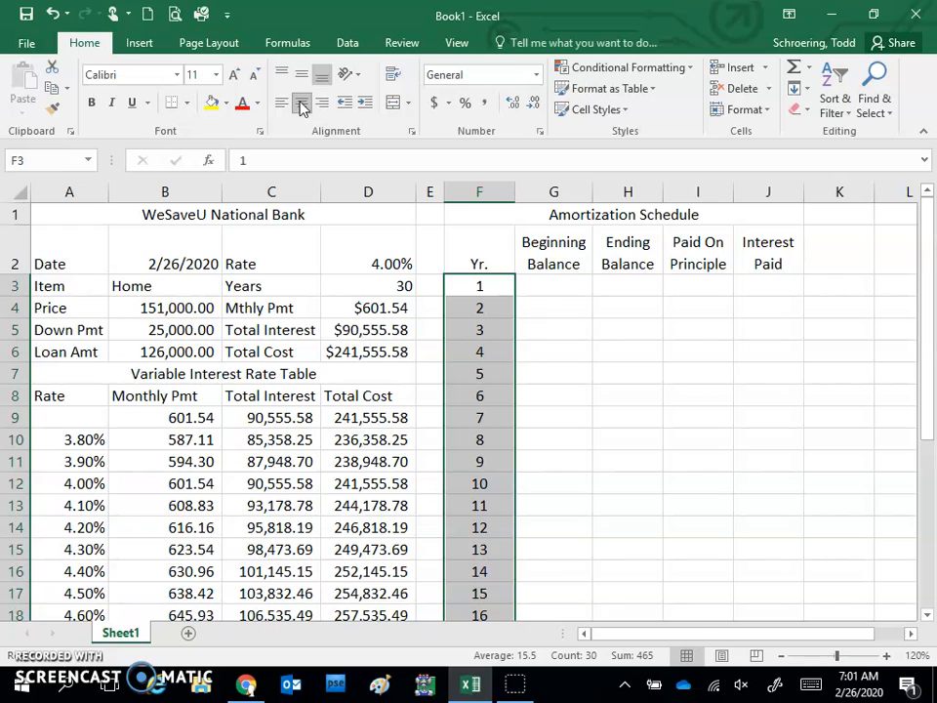
Enter the formula =Loan_Amt in G3 as the first year's beginning balance
{"action": "left_click", "coordinate": [562, 288]}
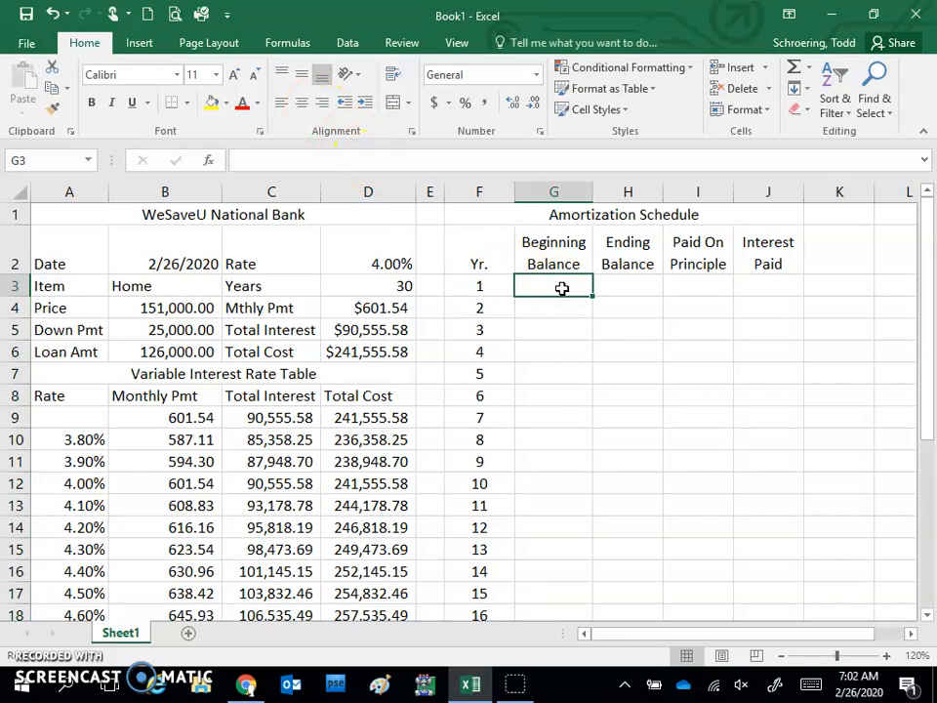
{"action": "type", "text": "="}
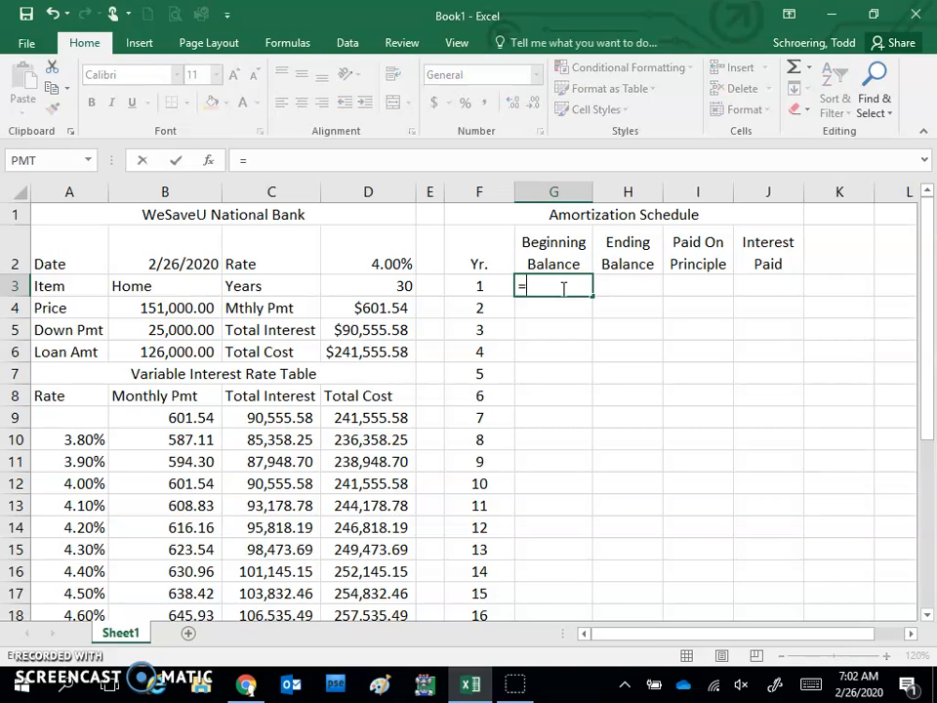
{"action": "left_click", "coordinate": [168, 349]}
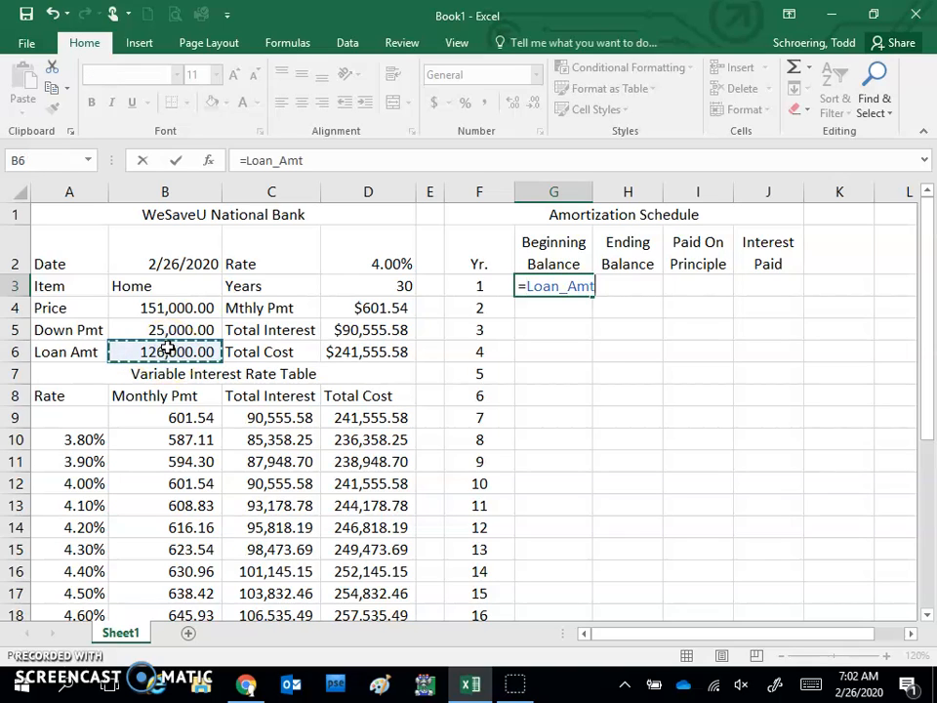
{"action": "key", "text": "Tab"}
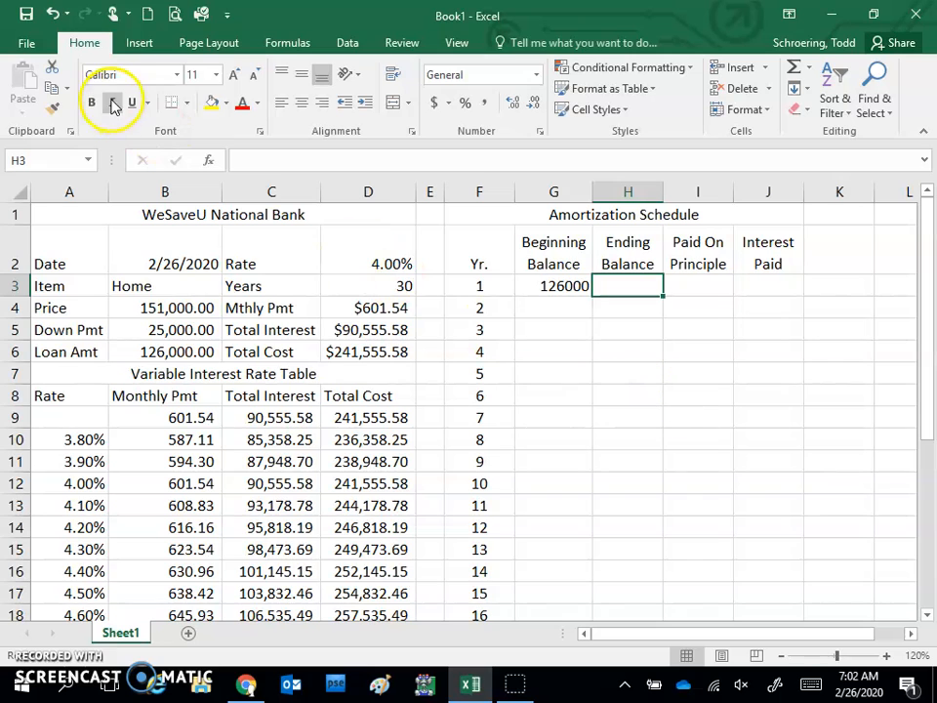
Insert the PV function in H3 under Ending Balance and set its Rate argument to Rate/12
{"action": "left_click", "coordinate": [208, 162]}
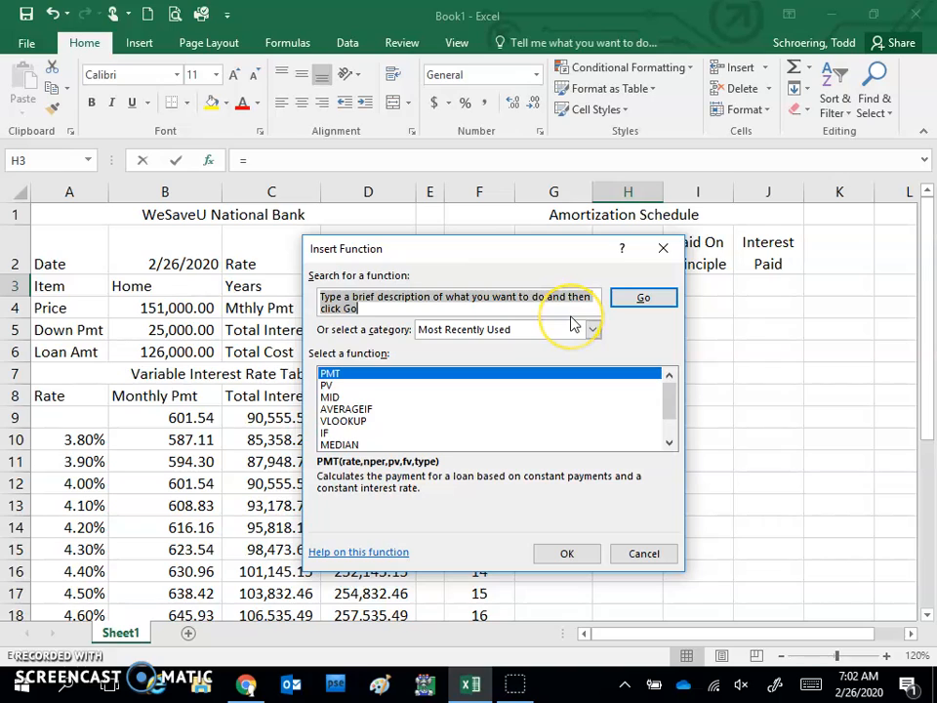
{"action": "type", "text": "pv"}
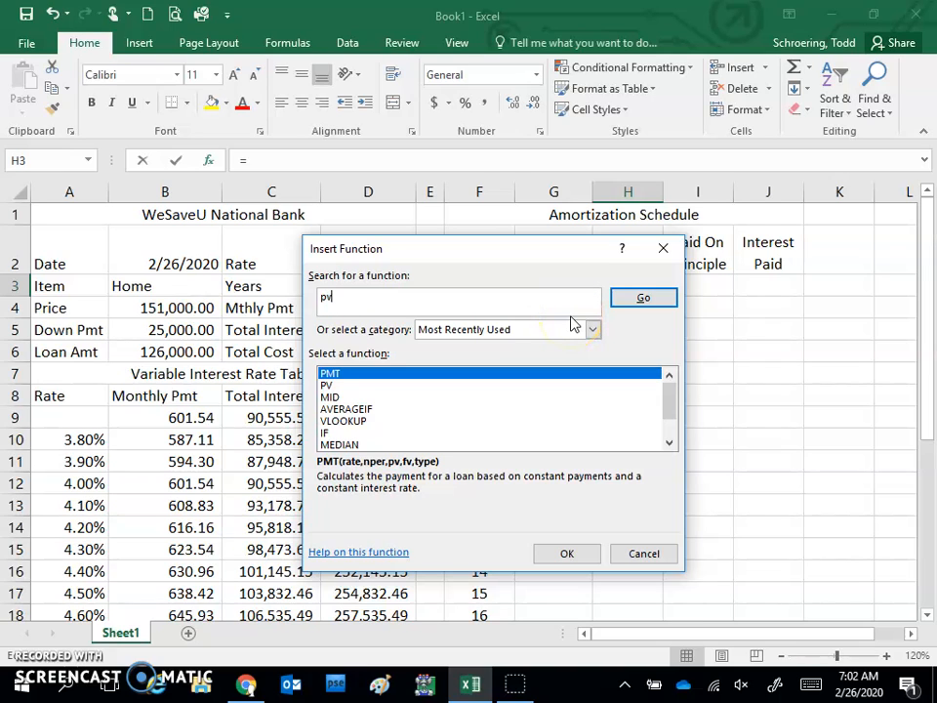
{"action": "left_click", "coordinate": [629, 299]}
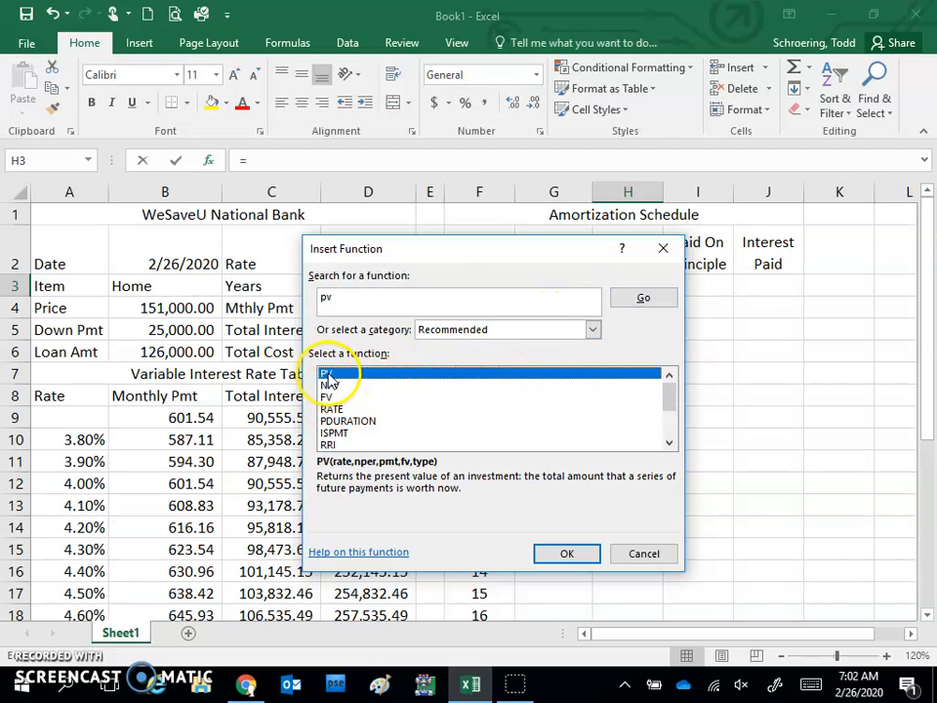
{"action": "double_click", "coordinate": [329, 379]}
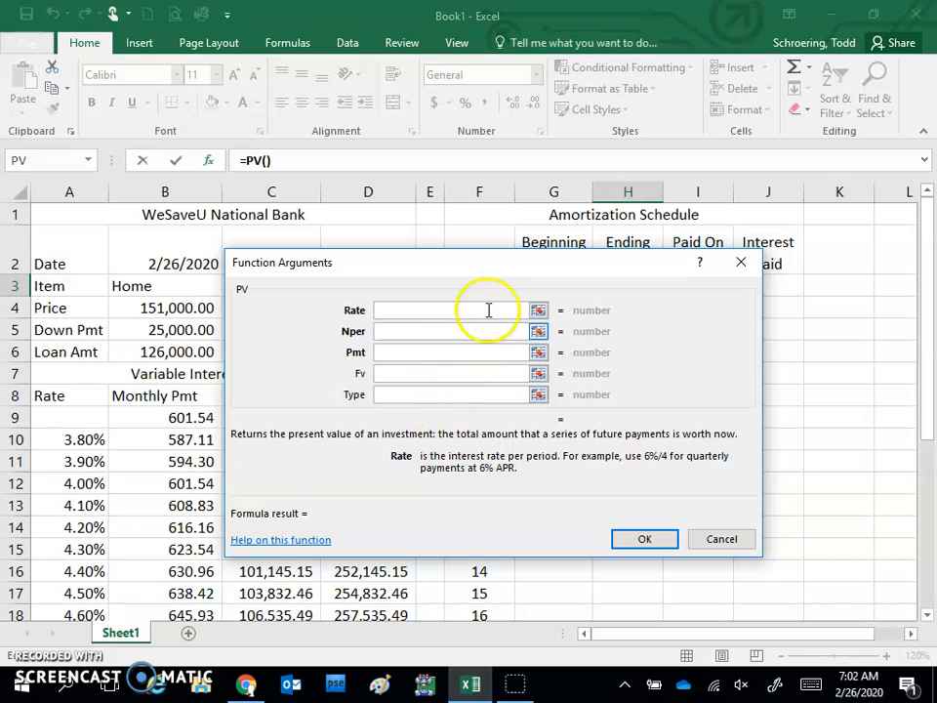
{"action": "left_click_drag", "start_coordinate": [491, 264], "coordinate": [518, 391]}
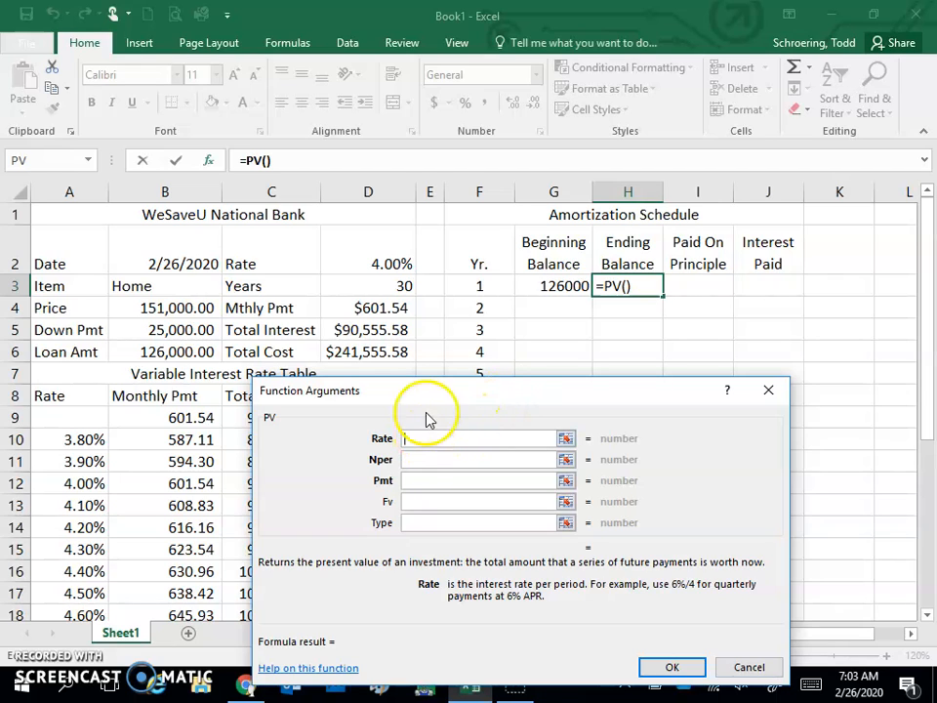
{"action": "left_click", "coordinate": [401, 256]}
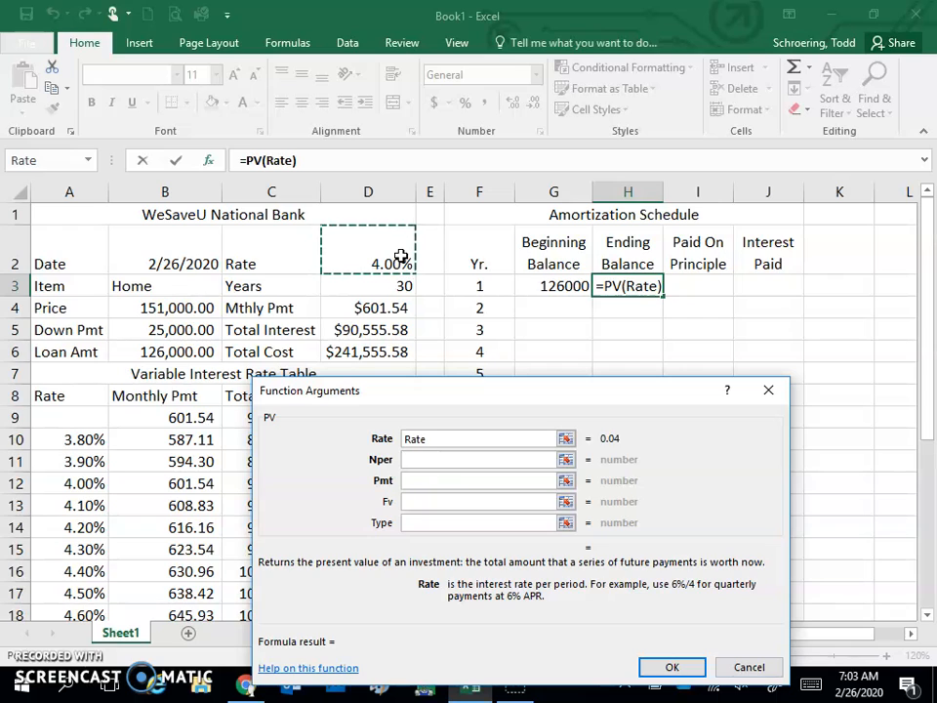
{"action": "type", "text": "/12"}
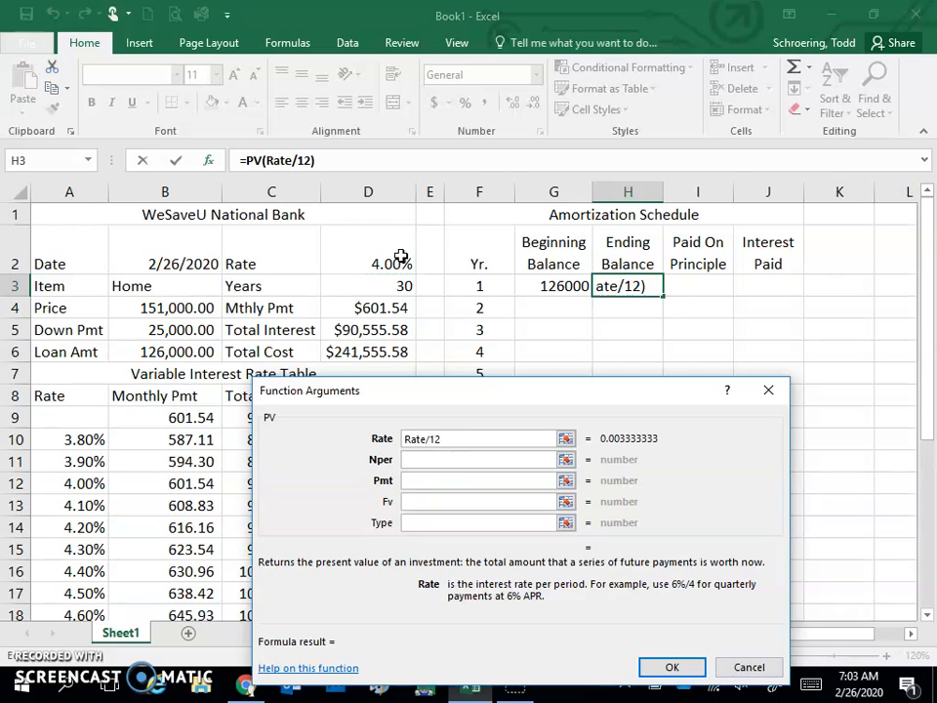
Set the PV function's Nper argument to (Years-F3)*12, referencing the loan years and the year 1 cell
{"action": "left_click", "coordinate": [421, 458]}
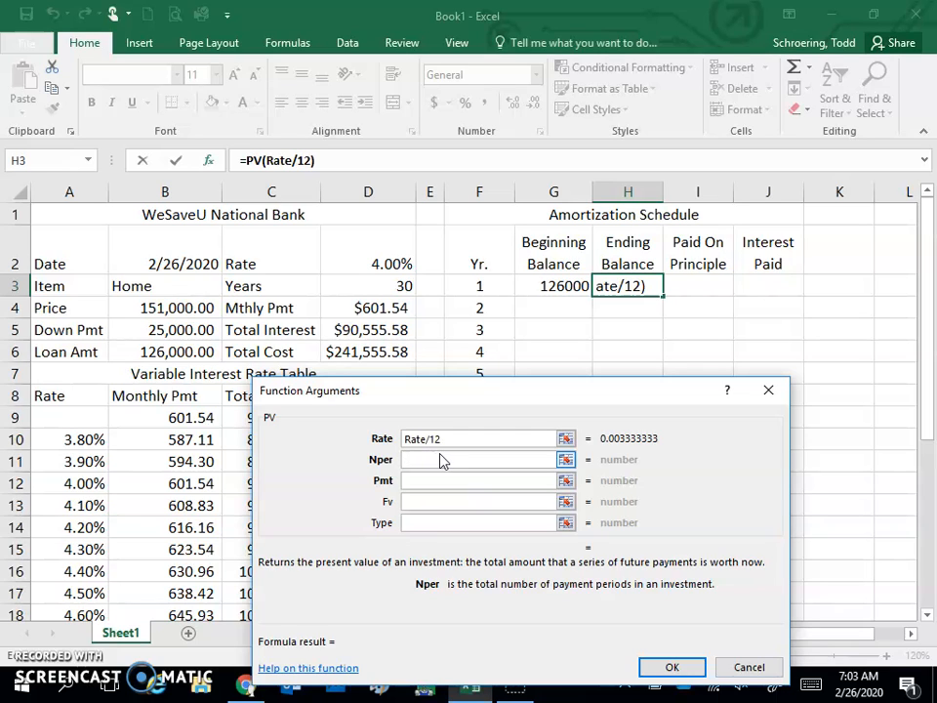
{"action": "type", "text": "("}
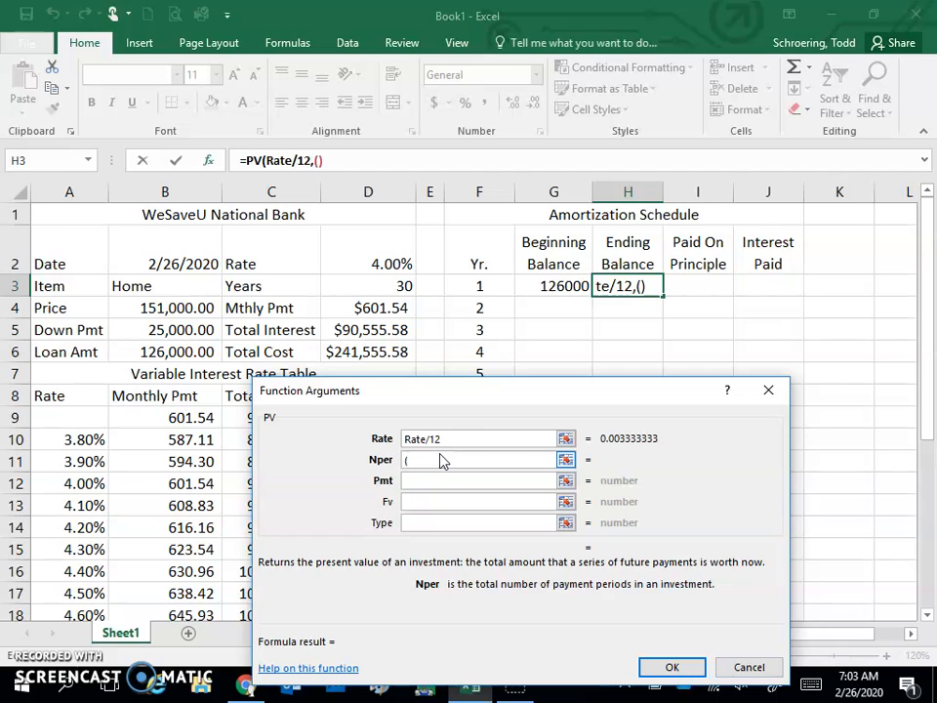
{"action": "left_click", "coordinate": [382, 286]}
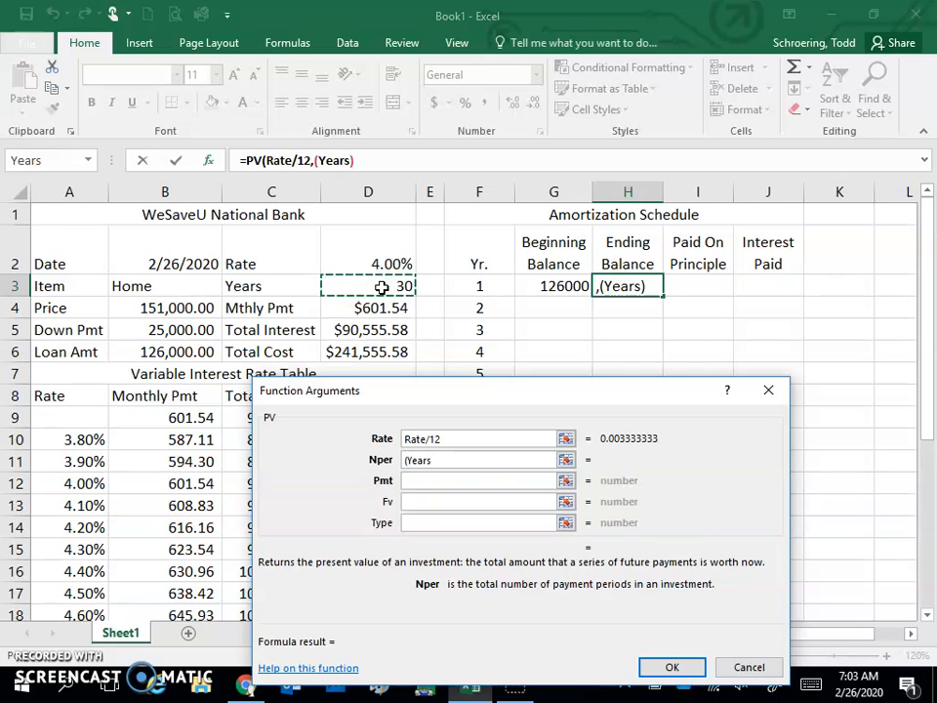
{"action": "type", "text": "-"}
{"action": "left_click", "coordinate": [490, 286]}
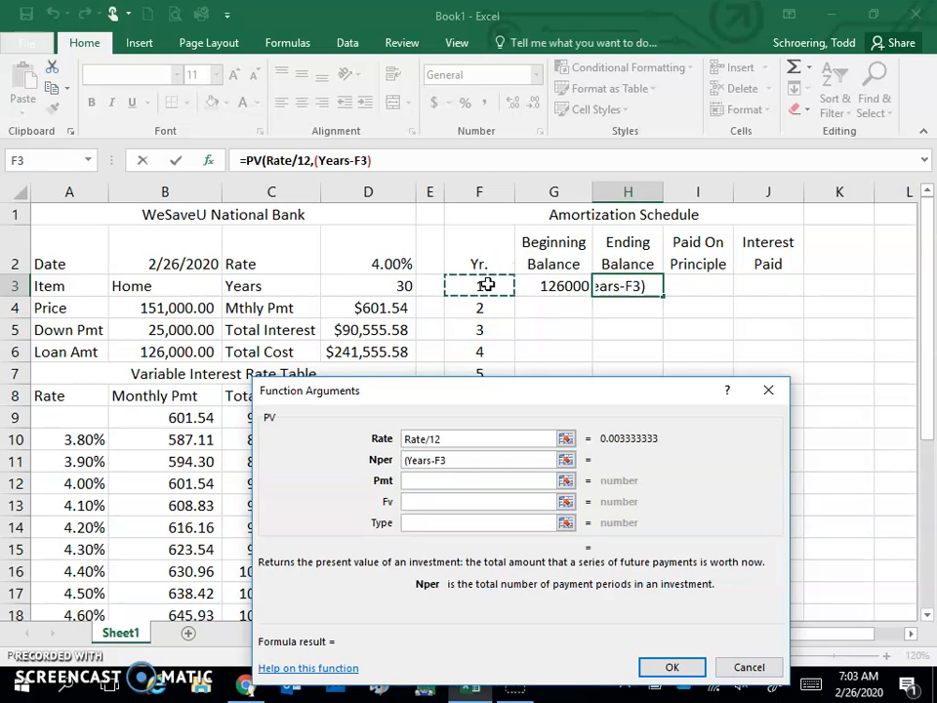
{"action": "left_click", "coordinate": [397, 288]}
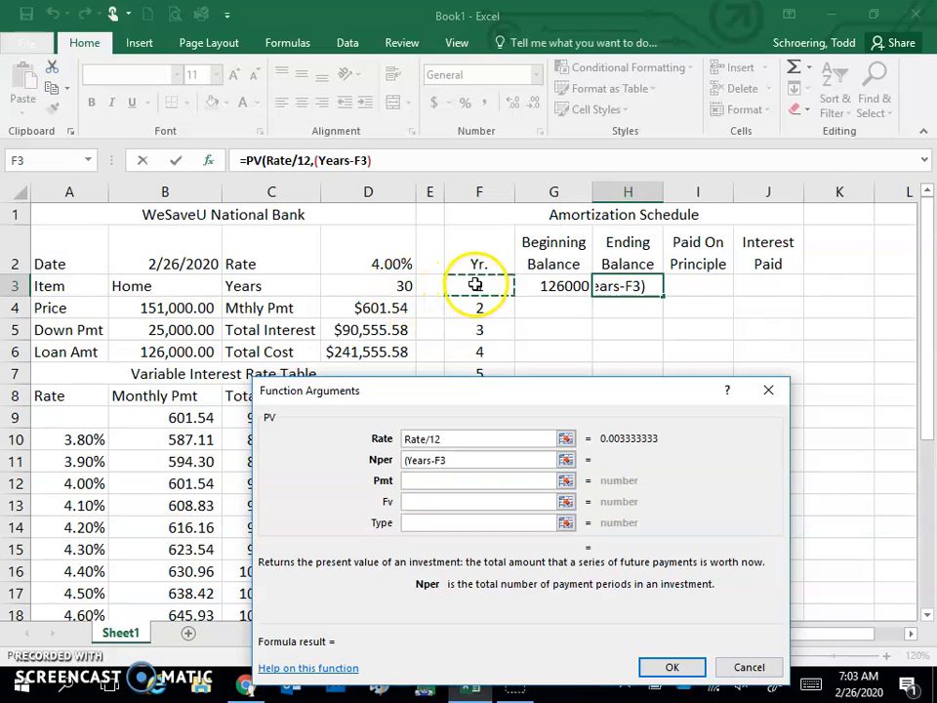
{"action": "type", "text": ")"}
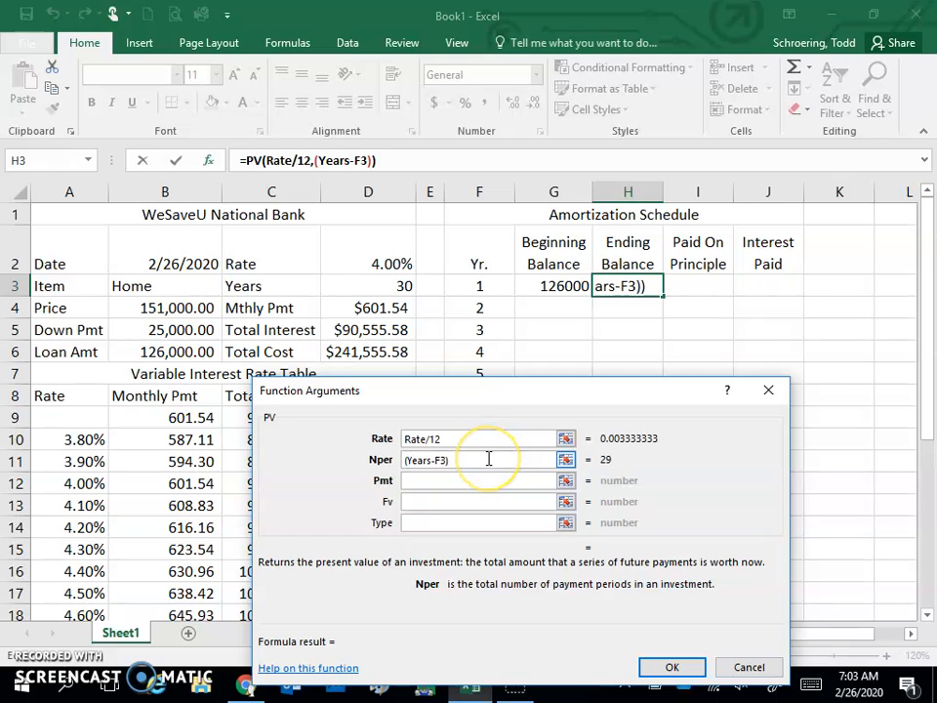
{"action": "type", "text": "*"}
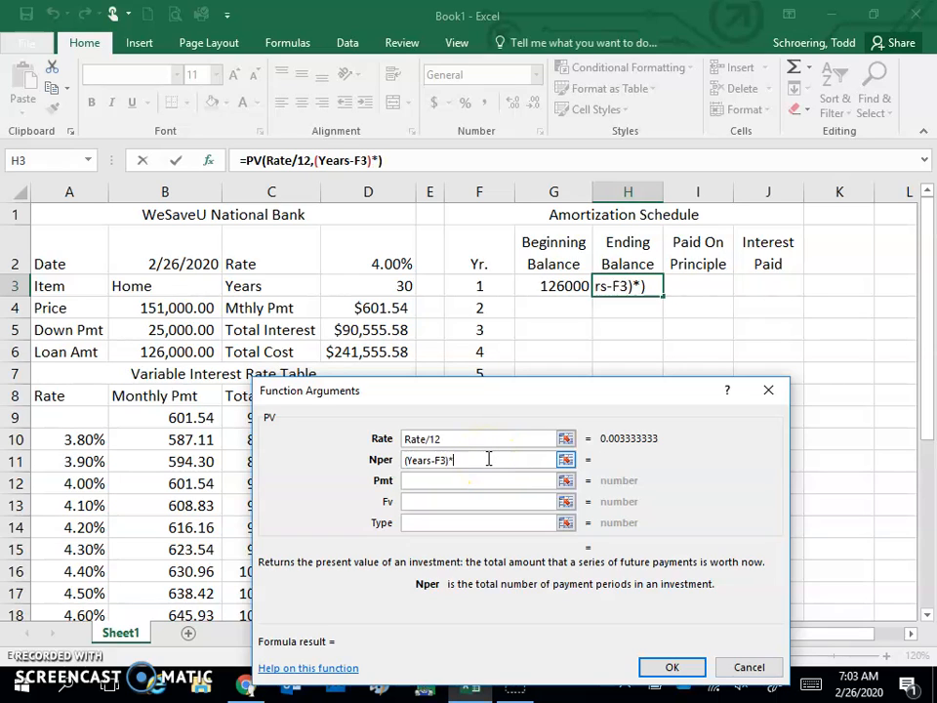
{"action": "type", "text": "12"}
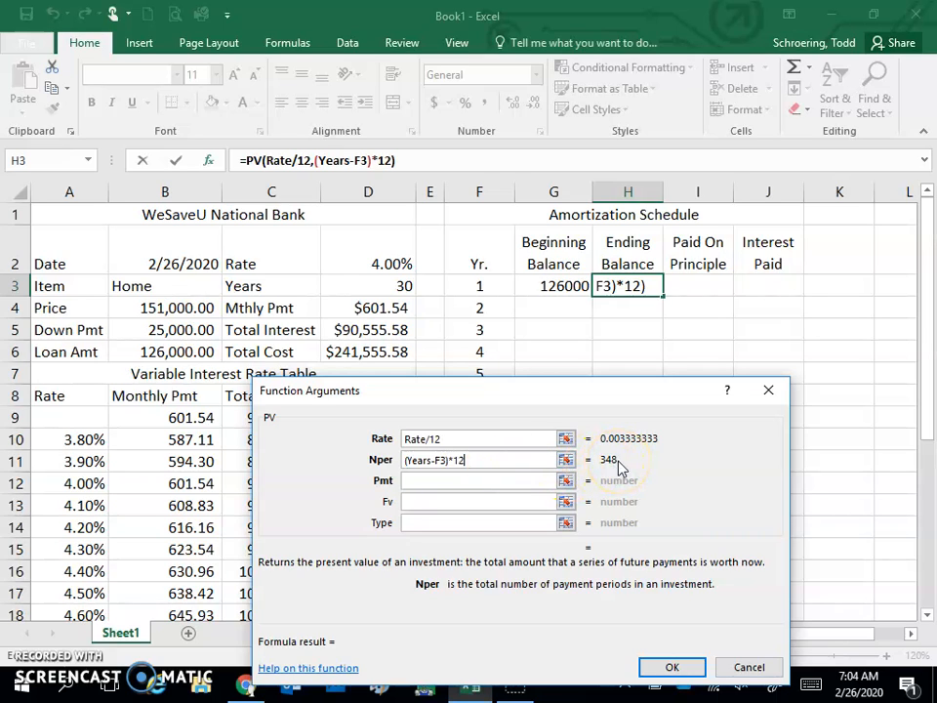
Set the PV function's Pmt argument to -Mthly_Pmt and complete the ending balance formula
{"action": "left_click", "coordinate": [430, 479]}
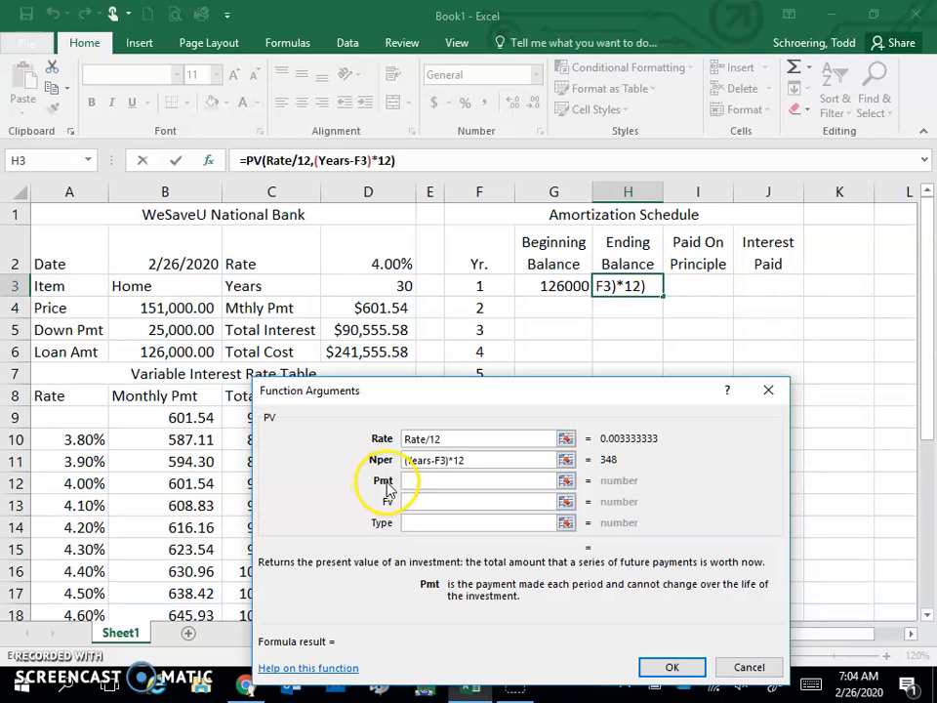
{"action": "type", "text": "-"}
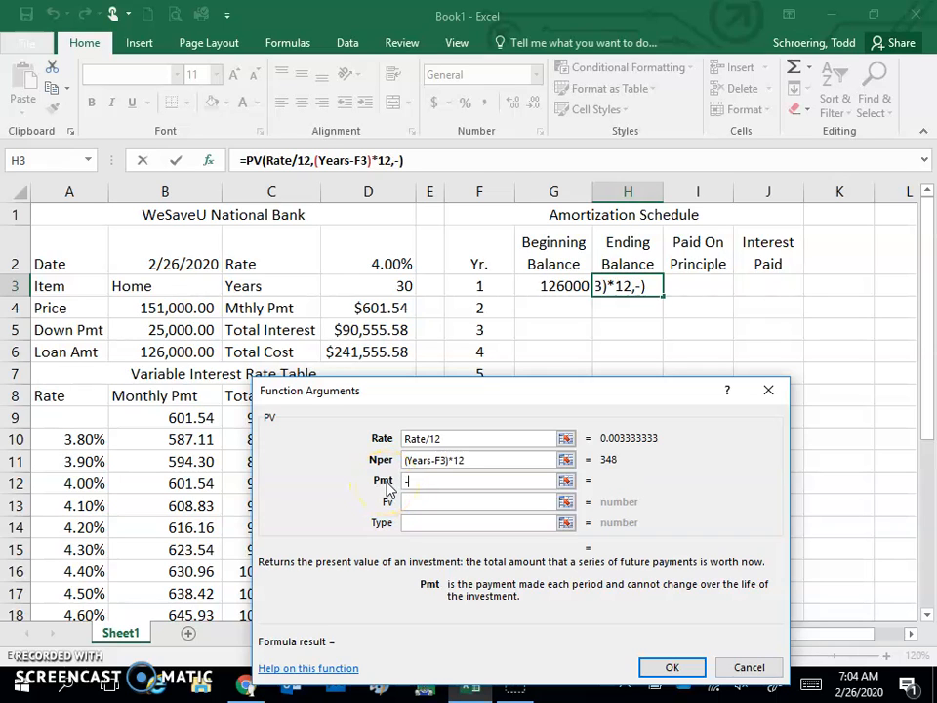
{"action": "left_click", "coordinate": [378, 306]}
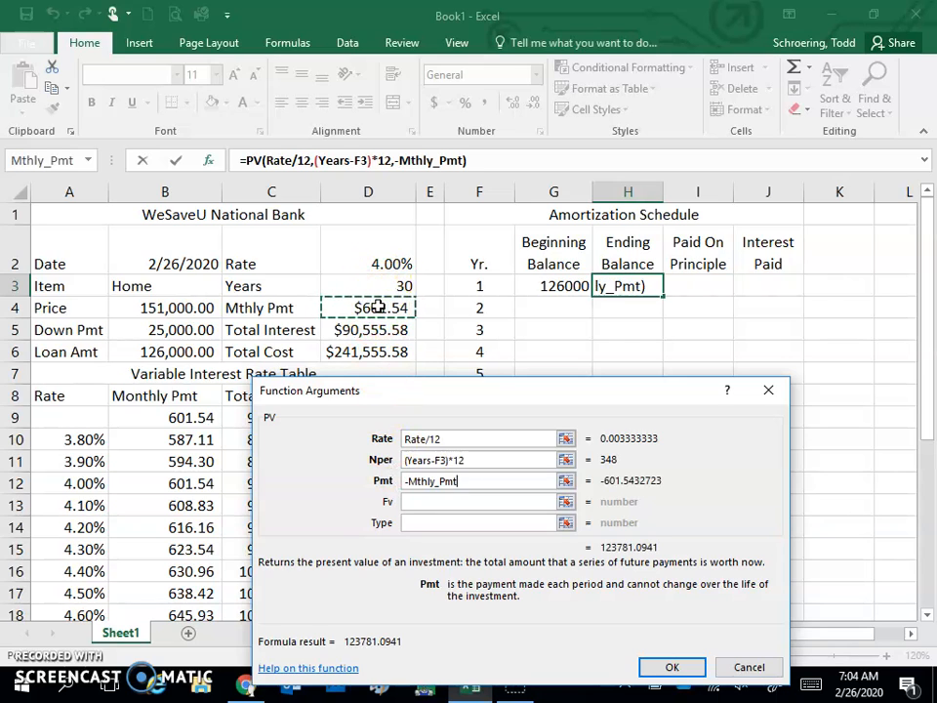
{"action": "left_click", "coordinate": [672, 668]}
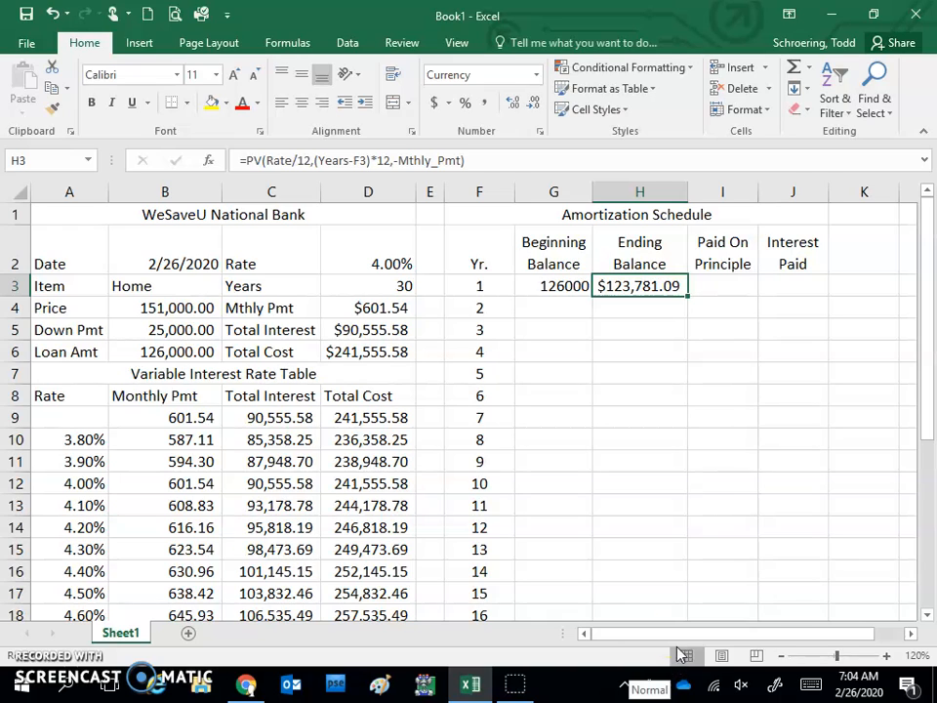
Enter the formula =G3-H3 in I3 to calculate the amount paid on principle in year 1
{"action": "left_click", "coordinate": [726, 293]}
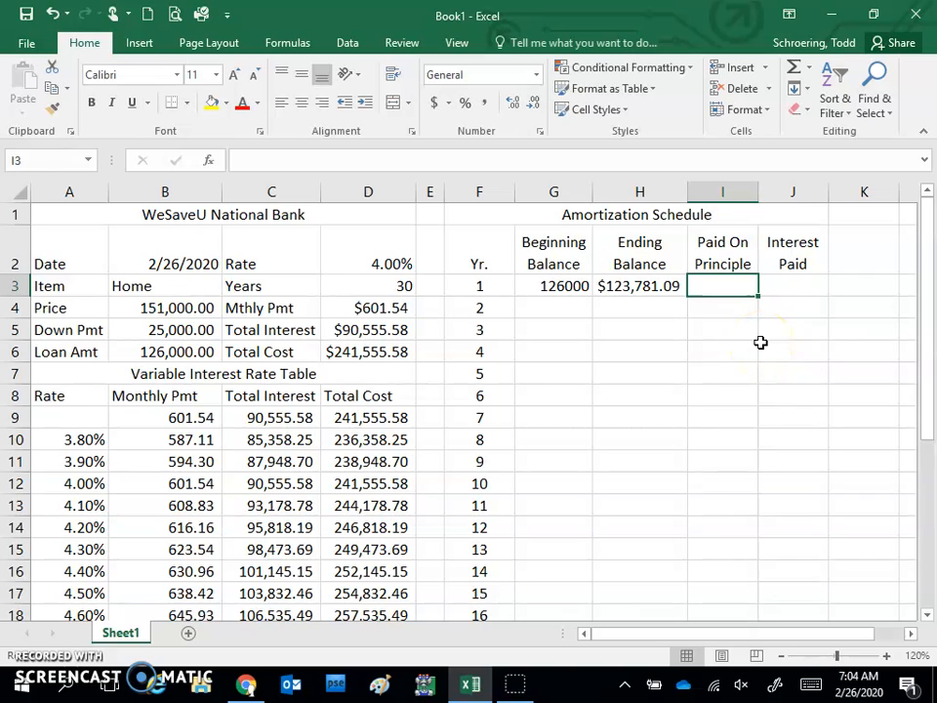
{"action": "type", "text": "="}
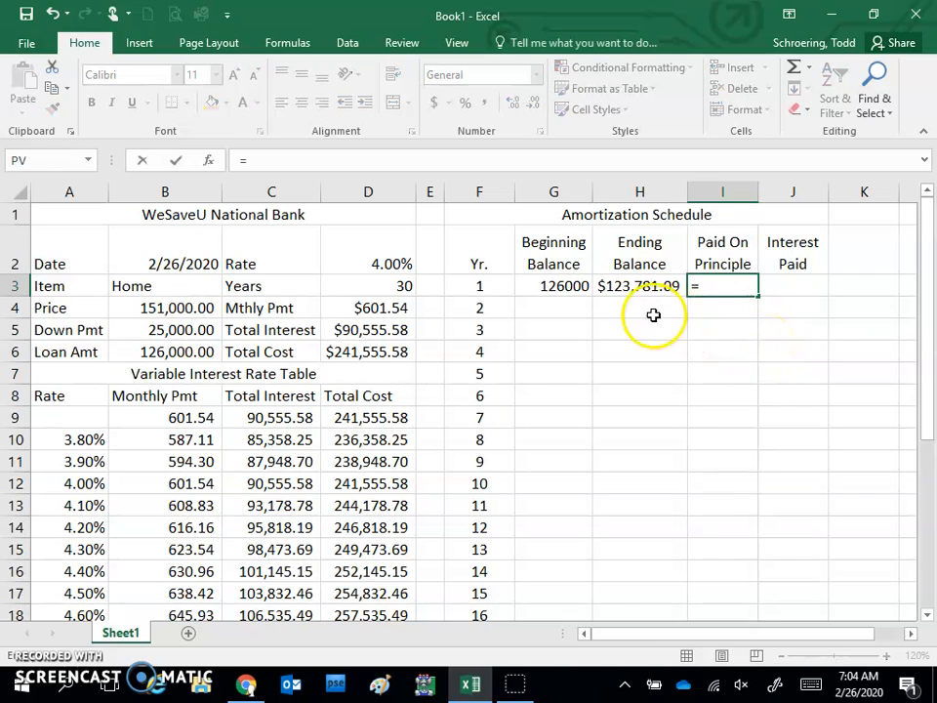
{"action": "left_click", "coordinate": [540, 287]}
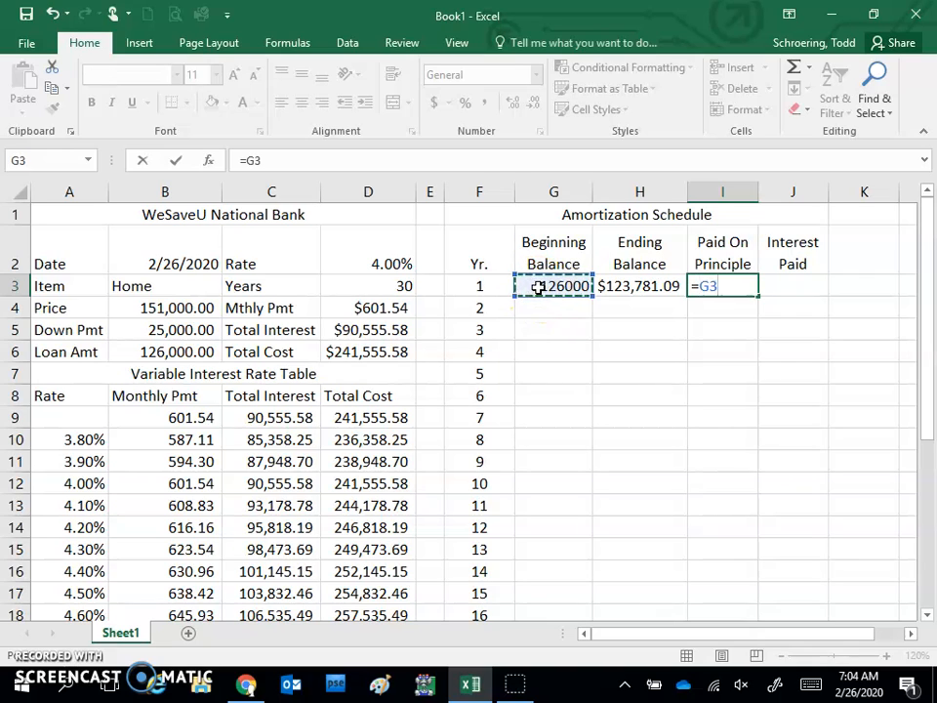
{"action": "type", "text": "-"}
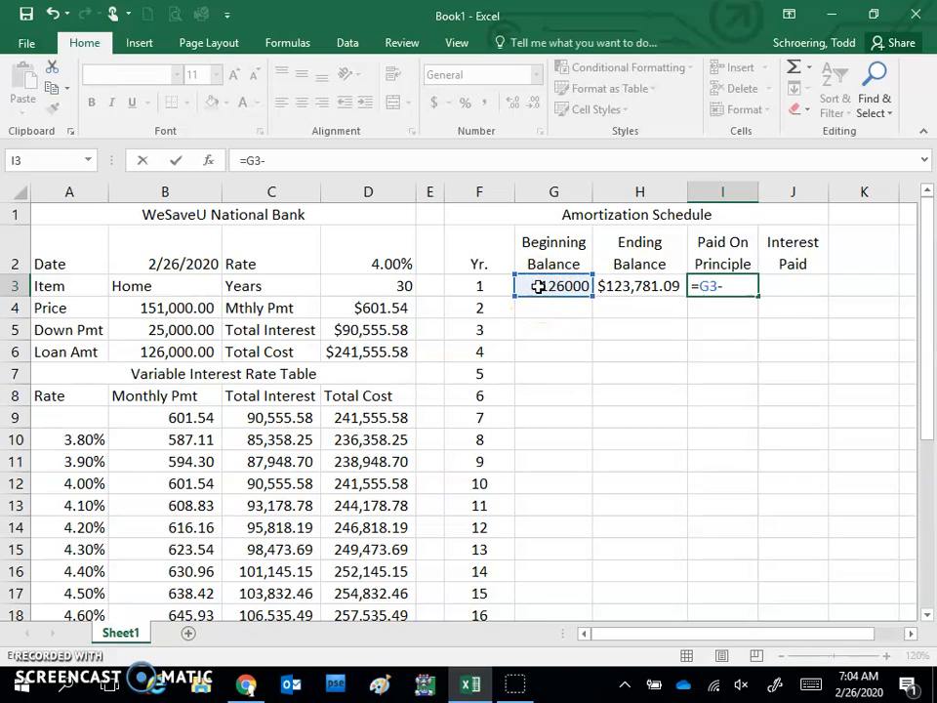
{"action": "left_click", "coordinate": [607, 284]}
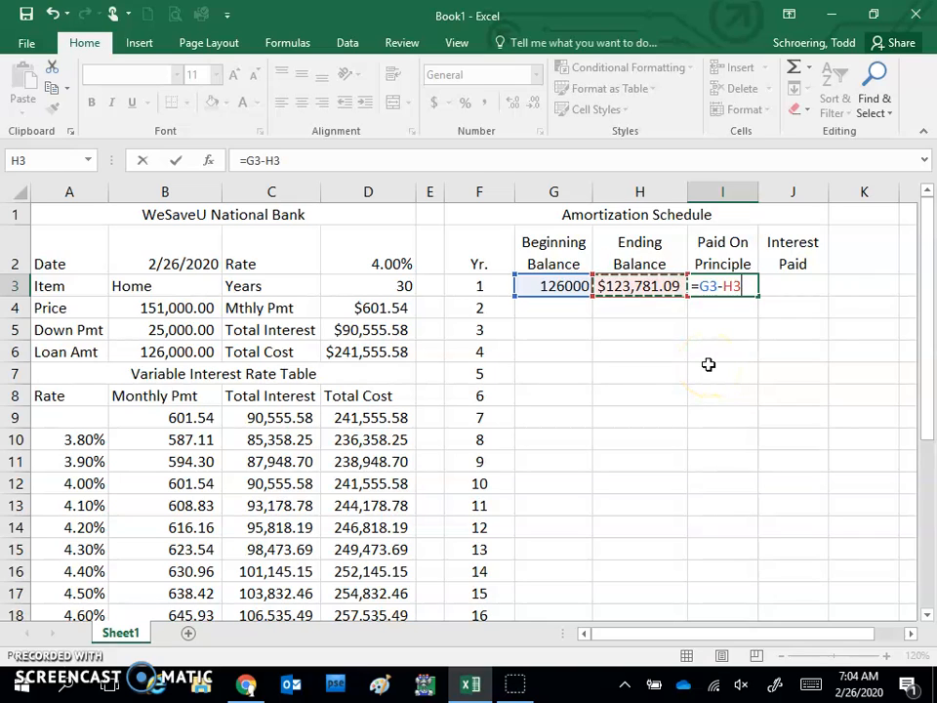
{"action": "key", "text": "Tab"}
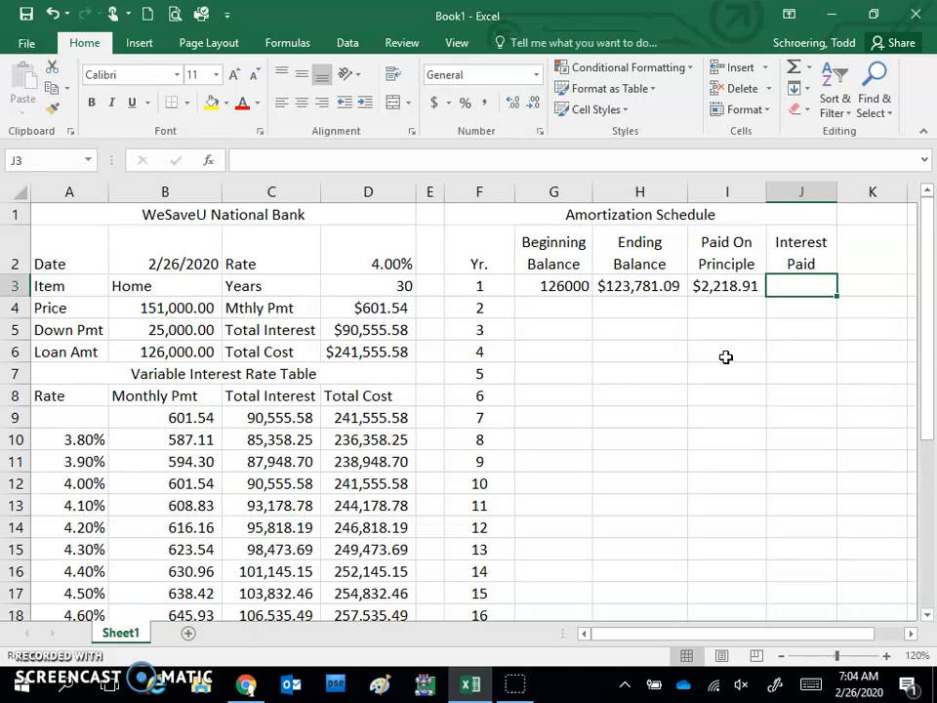
Enter the formula =12*Mthly_Pmt-I3 in J3 to calculate the interest paid in year 1
{"action": "type", "text": "="}
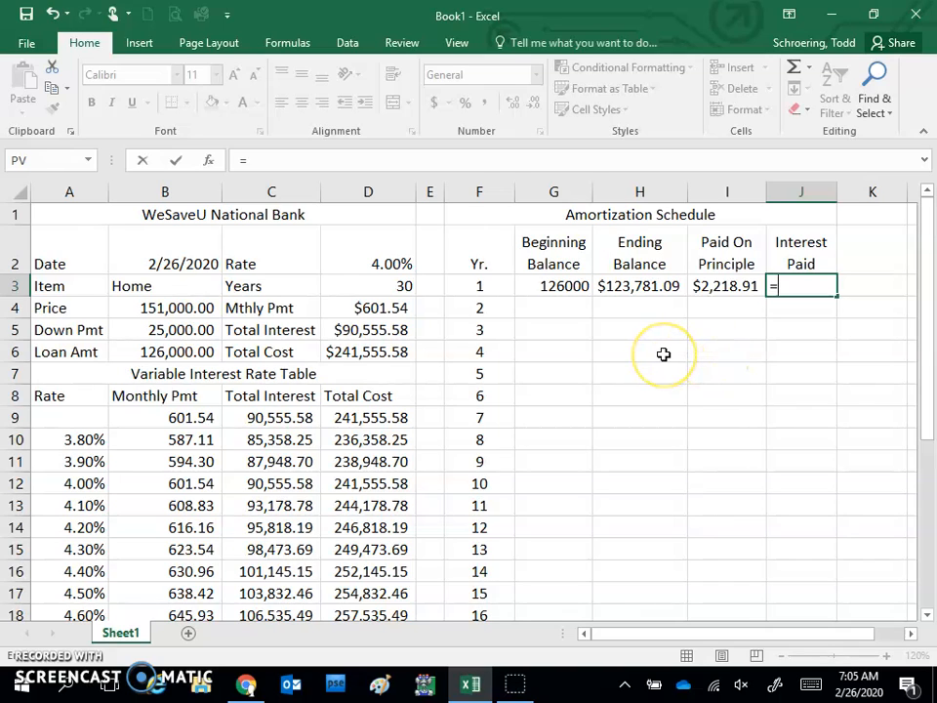
{"action": "type", "text": "12"}
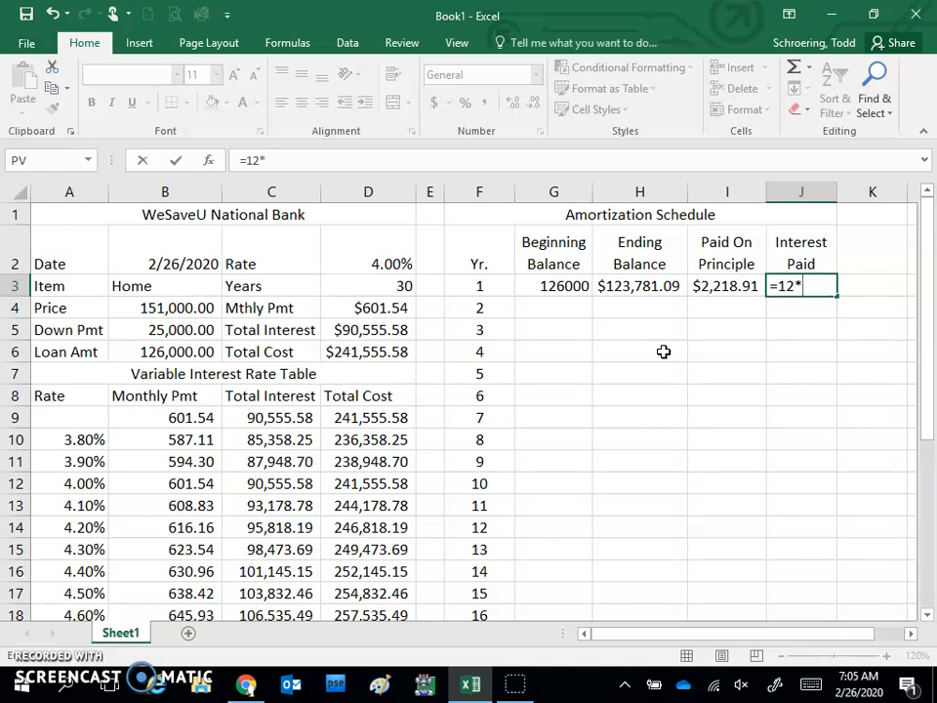
{"action": "type", "text": "*"}
{"action": "left_click", "coordinate": [348, 308]}
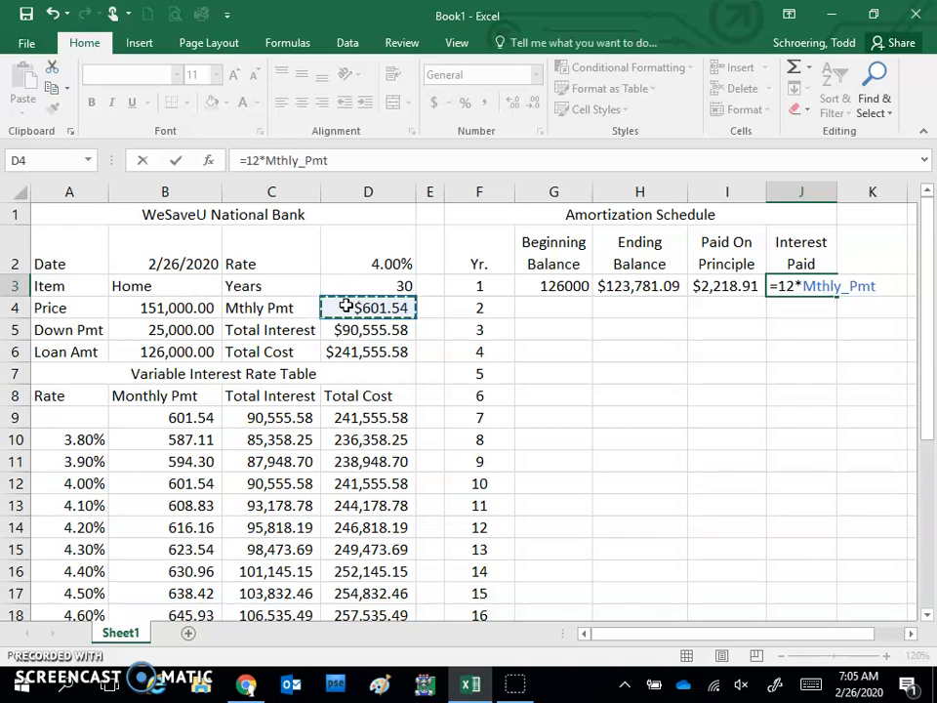
{"action": "type", "text": "-"}
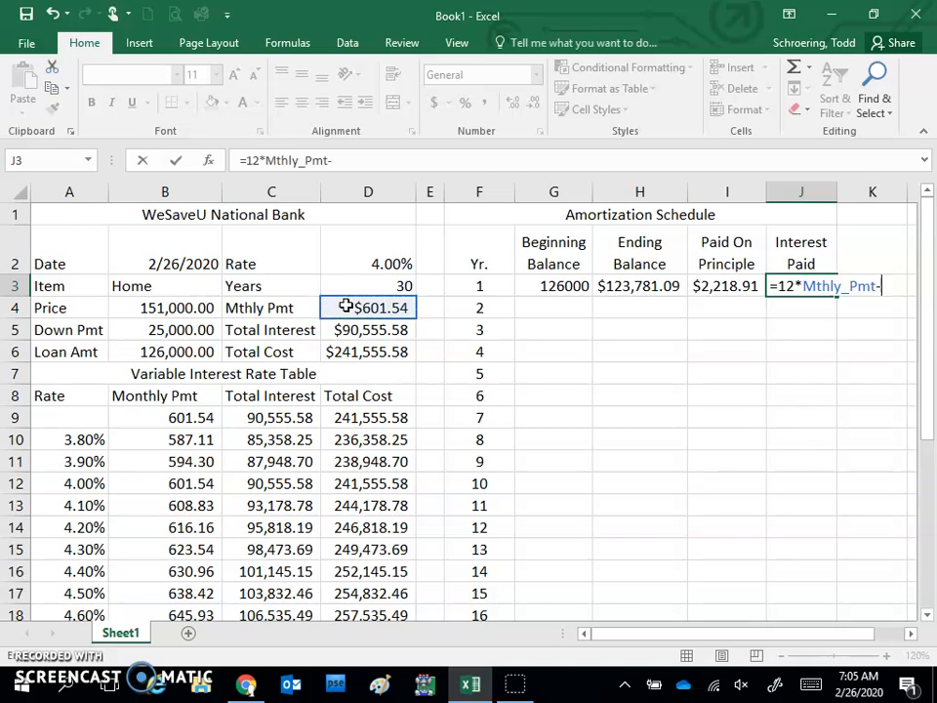
{"action": "left_click", "coordinate": [701, 286]}
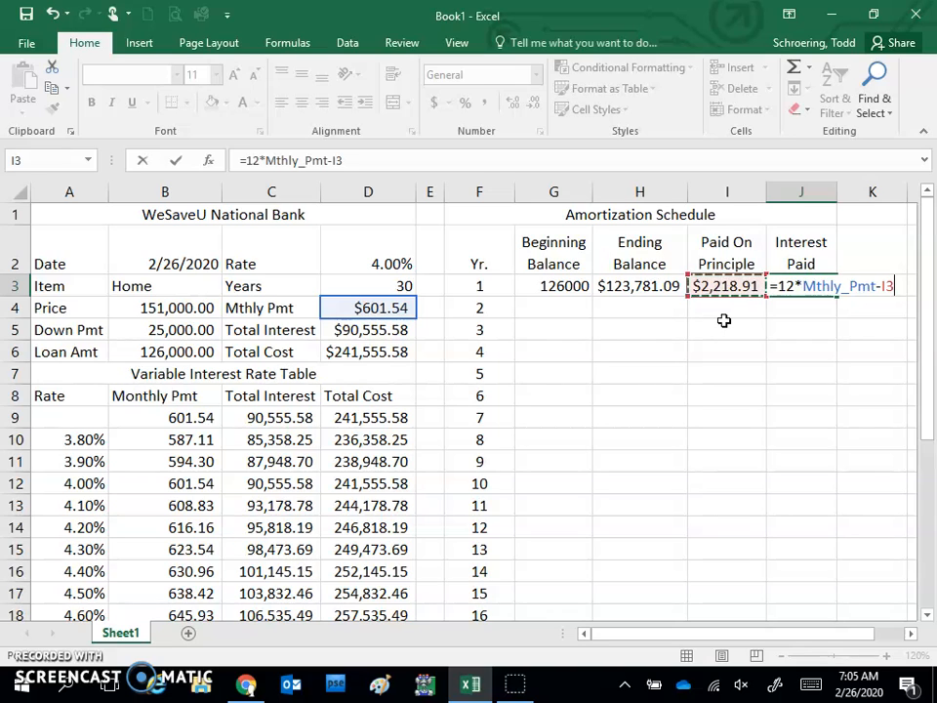
{"action": "key", "text": "Return"}
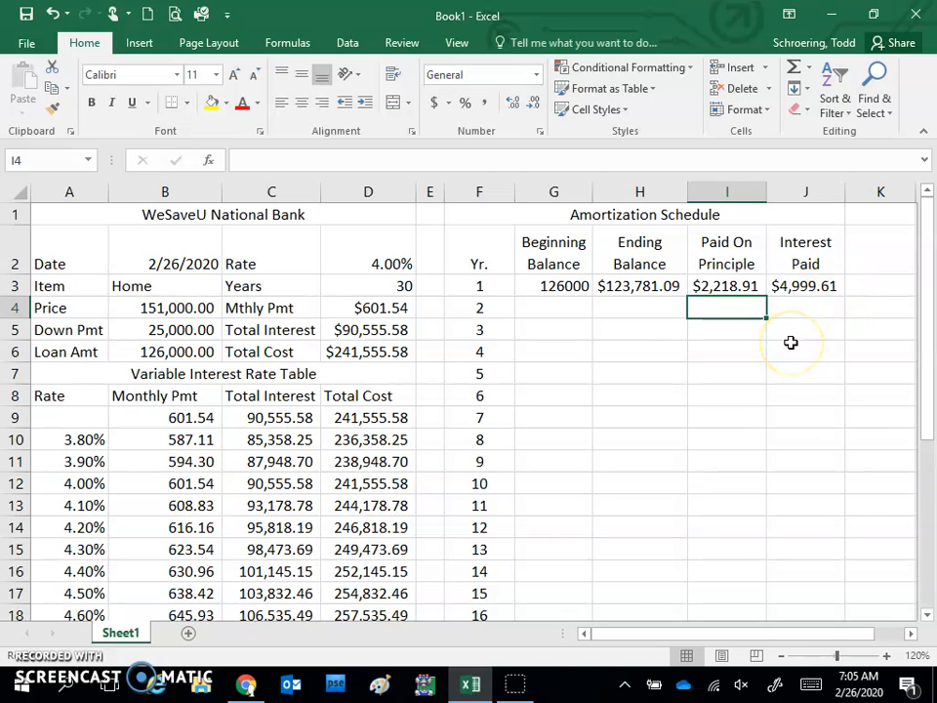
Enter =H3 in G4 as the year 2 beginning balance and autofit the width of column G
{"action": "left_click", "coordinate": [554, 307]}
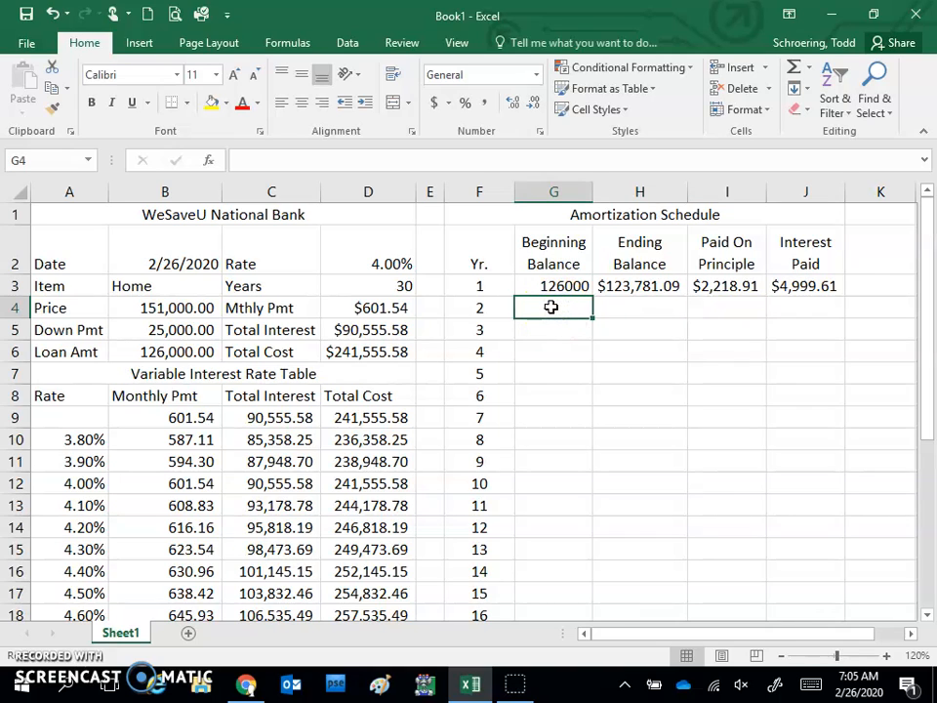
{"action": "type", "text": "="}
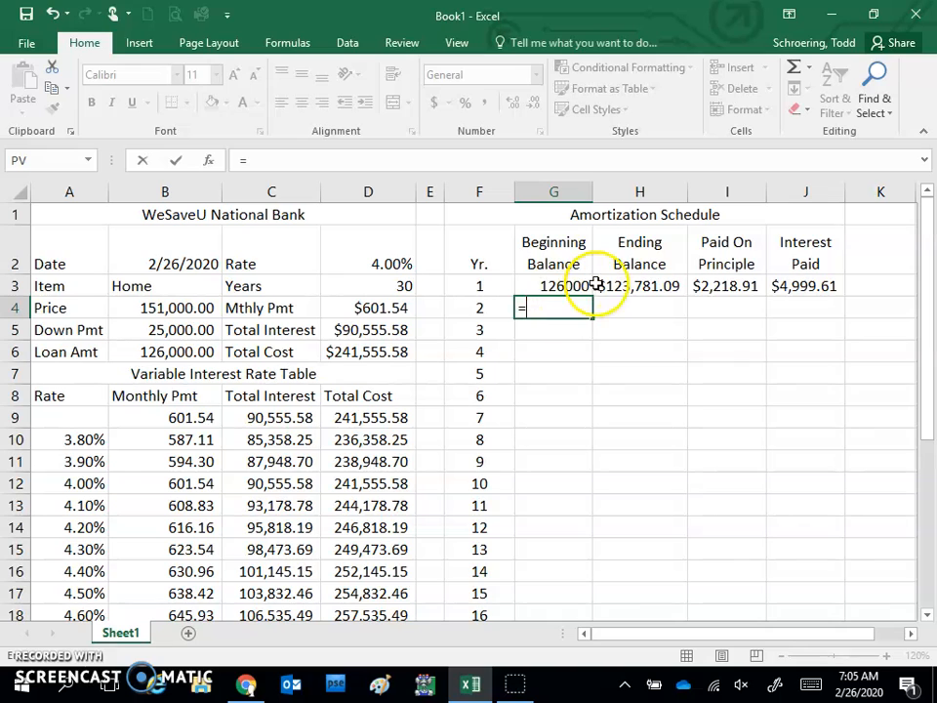
{"action": "left_click", "coordinate": [646, 287]}
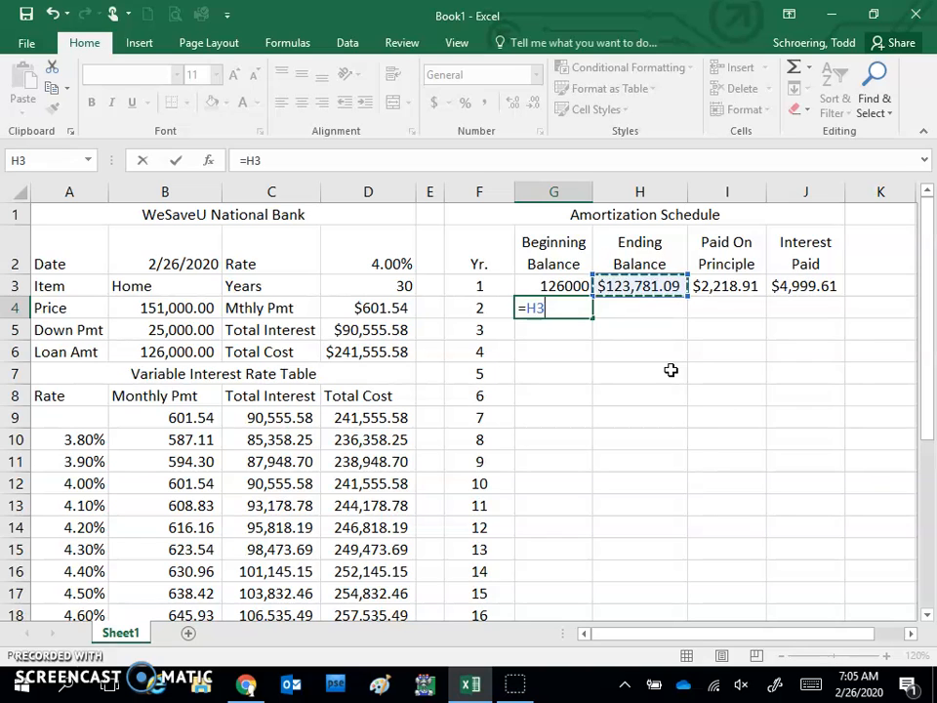
{"action": "key", "text": "Return"}
{"action": "left_click", "coordinate": [573, 325]}
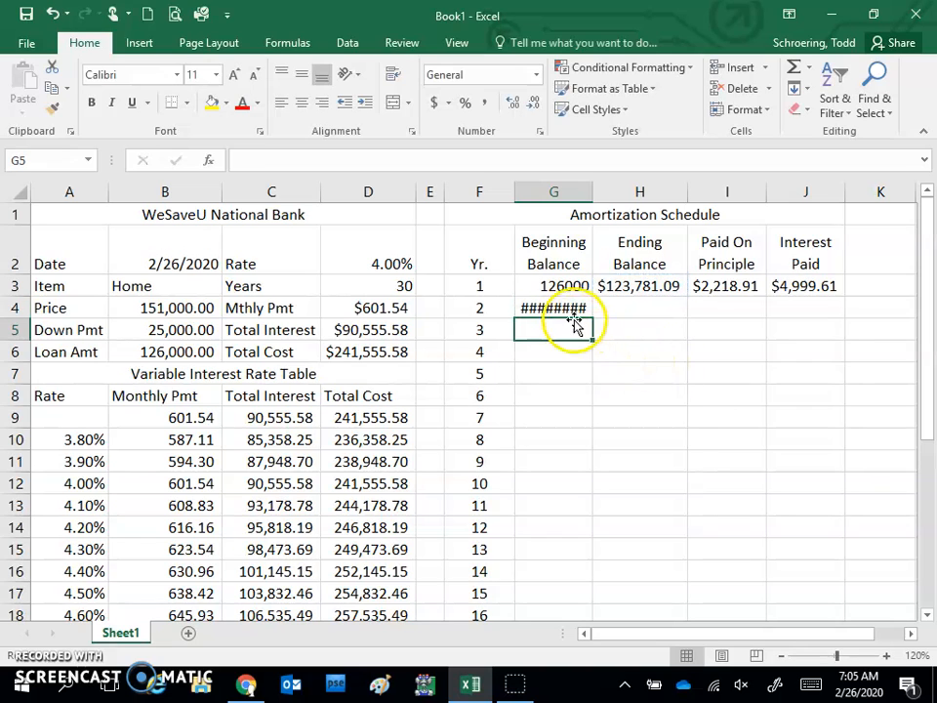
{"action": "double_click", "coordinate": [592, 190]}
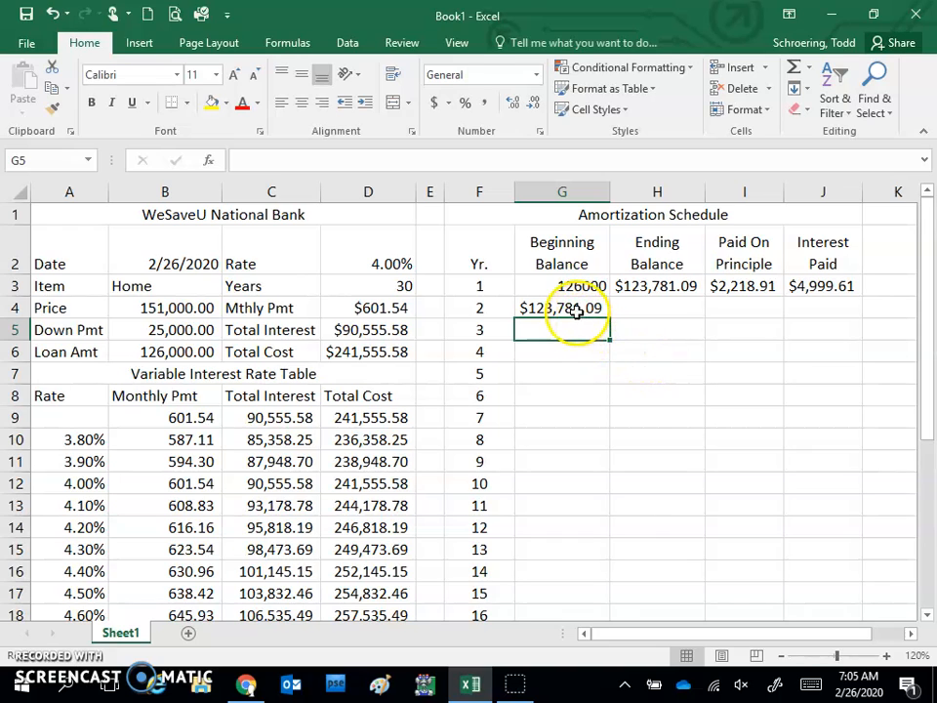
Copy the G4 beginning balance formula and the H3:J3 formulas down through year 30 in row 32
{"action": "left_click", "coordinate": [576, 309]}
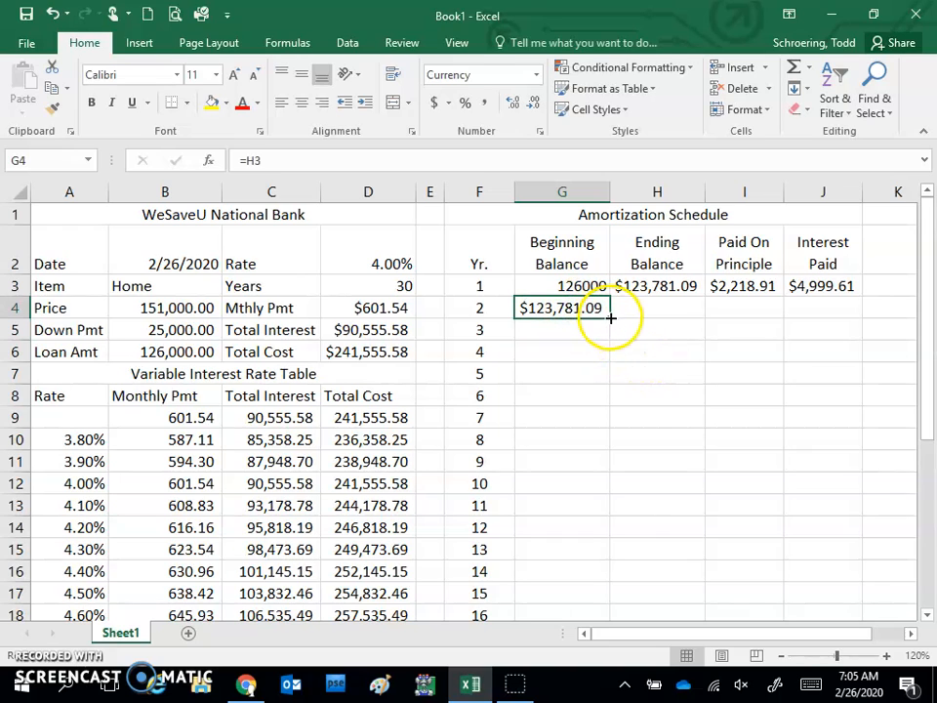
{"action": "left_click_drag", "start_coordinate": [609, 317], "coordinate": [604, 591]}
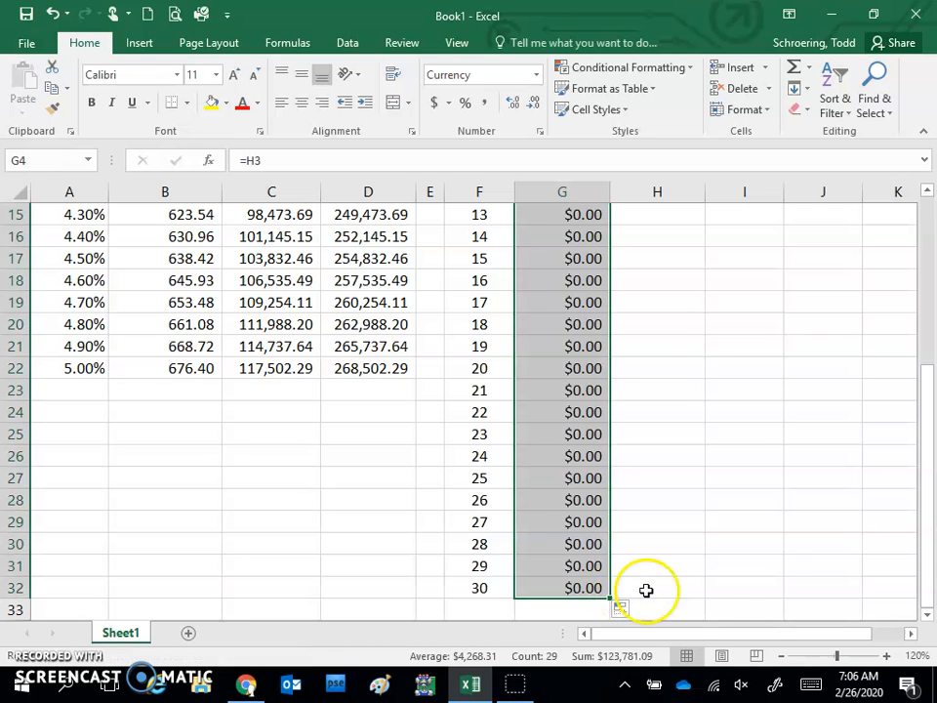
{"action": "left_click_drag", "start_coordinate": [927, 524], "coordinate": [934, 335]}
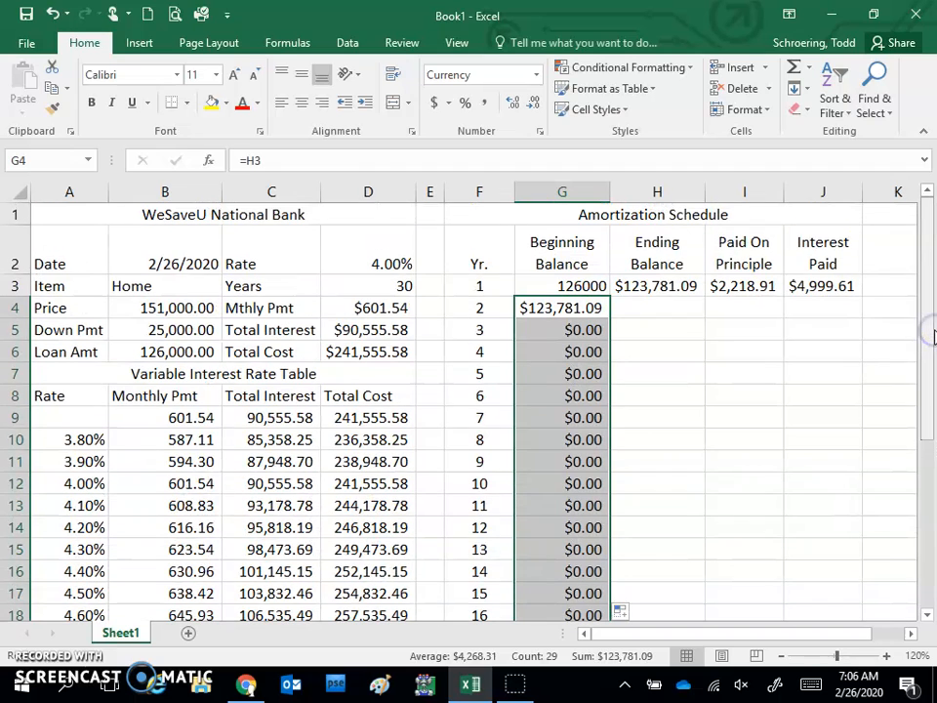
{"action": "left_click", "coordinate": [661, 286]}
{"action": "left_click_drag", "start_coordinate": [706, 283], "coordinate": [803, 284]}
{"action": "left_click_drag", "start_coordinate": [863, 296], "coordinate": [844, 596]}
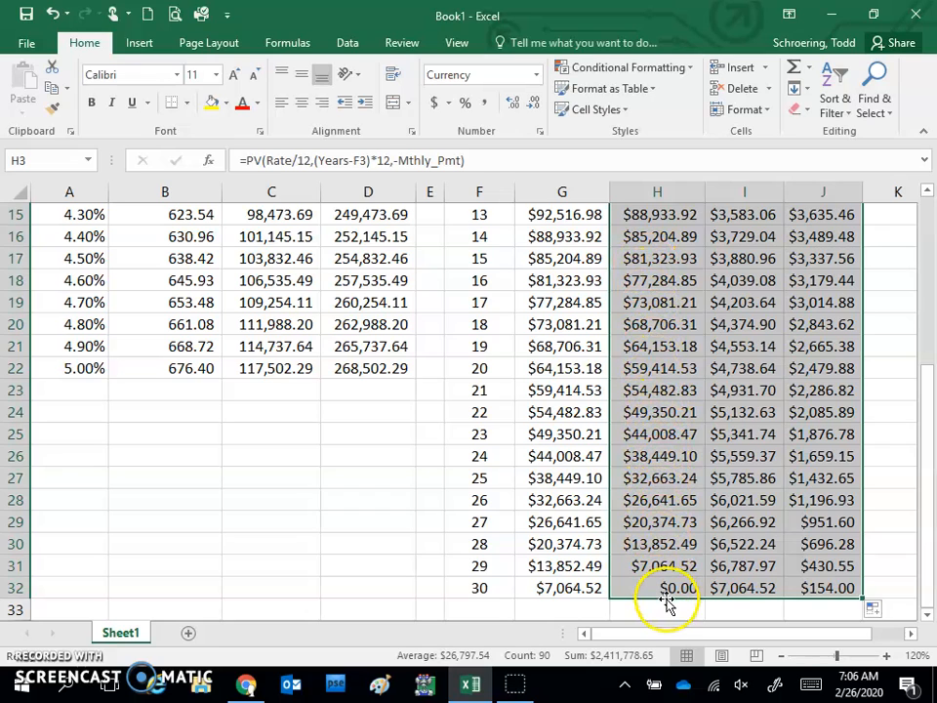
{"action": "left_click", "coordinate": [740, 588]}
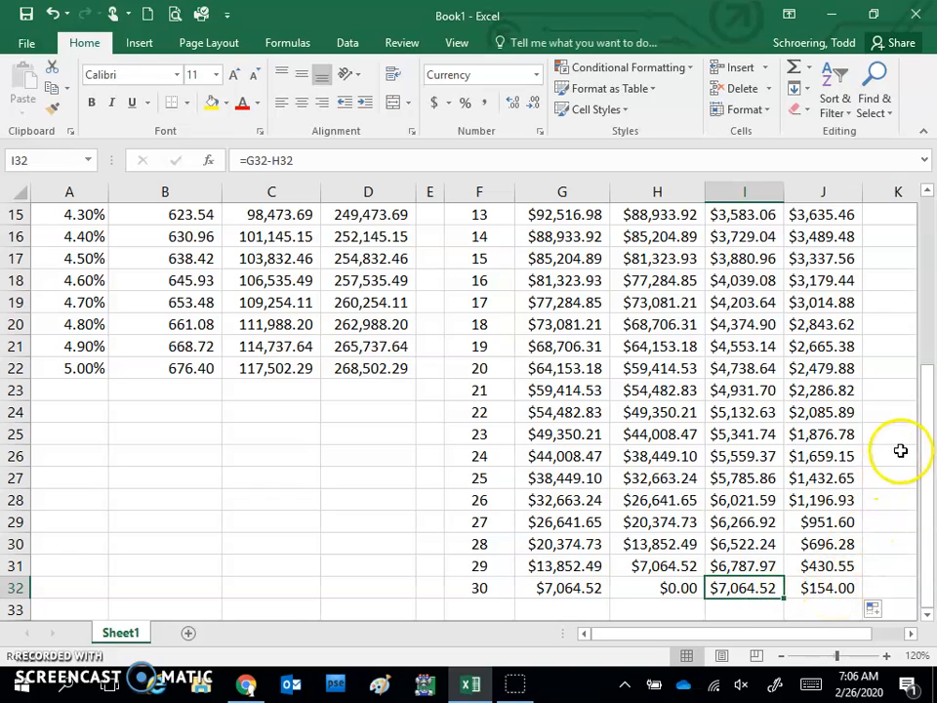
Enter the labels Subtotal, Down Pmt and Total Cost in H33 to H35 below the schedule
{"action": "left_click", "coordinate": [926, 617]}
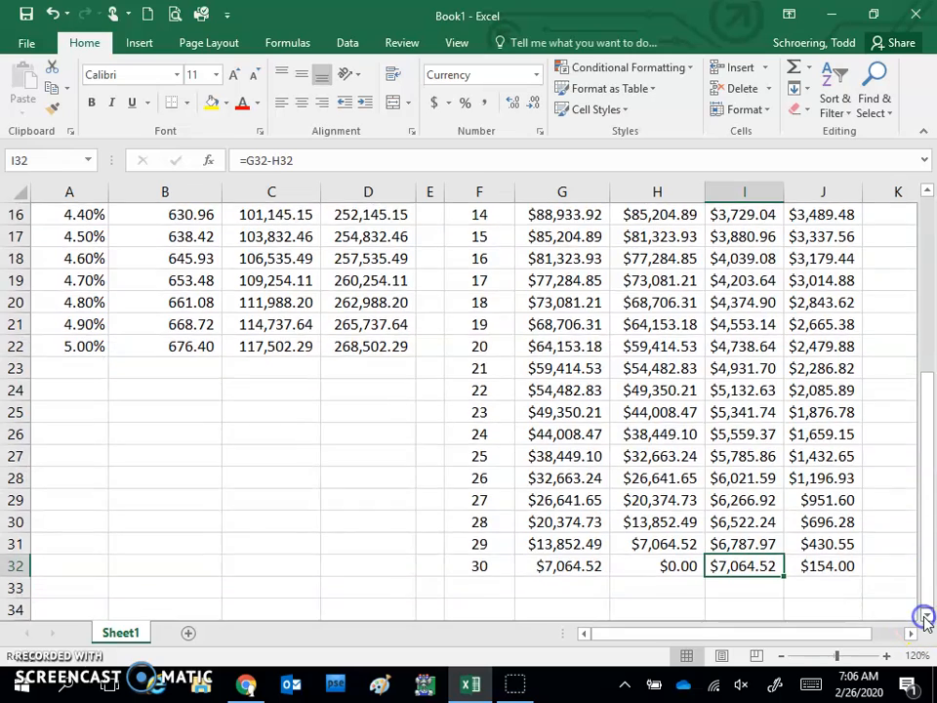
{"action": "left_click", "coordinate": [926, 617]}
{"action": "left_click", "coordinate": [926, 617]}
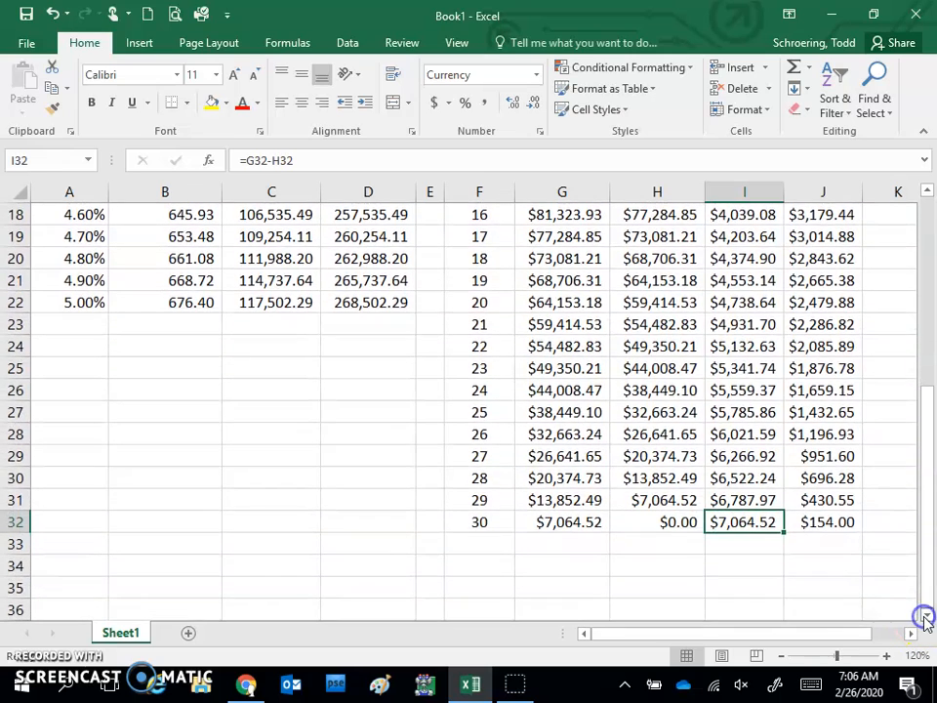
{"action": "left_click", "coordinate": [647, 542]}
{"action": "type", "text": "Subtot"}
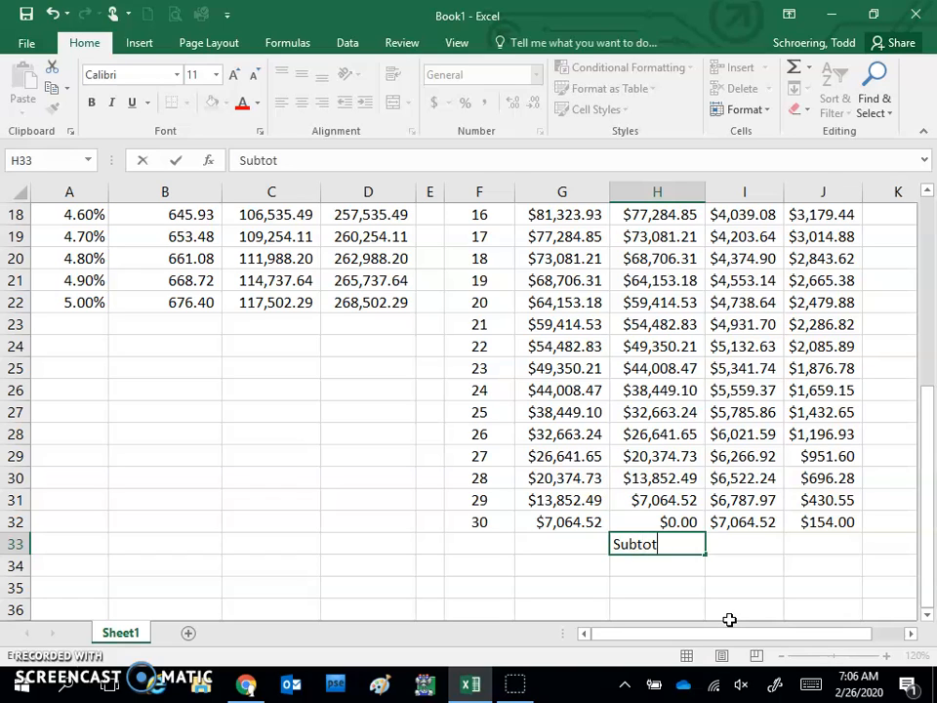
{"action": "type", "text": "al"}
{"action": "key", "text": "Return"}
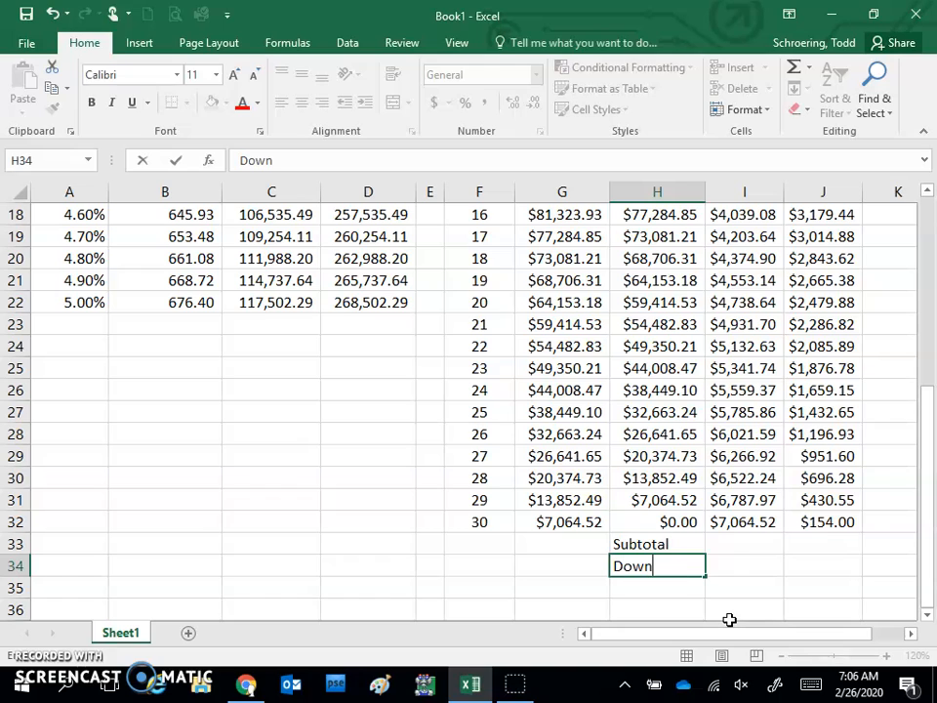
{"action": "type", "text": "Down Pmt"}
{"action": "key", "text": "Return"}
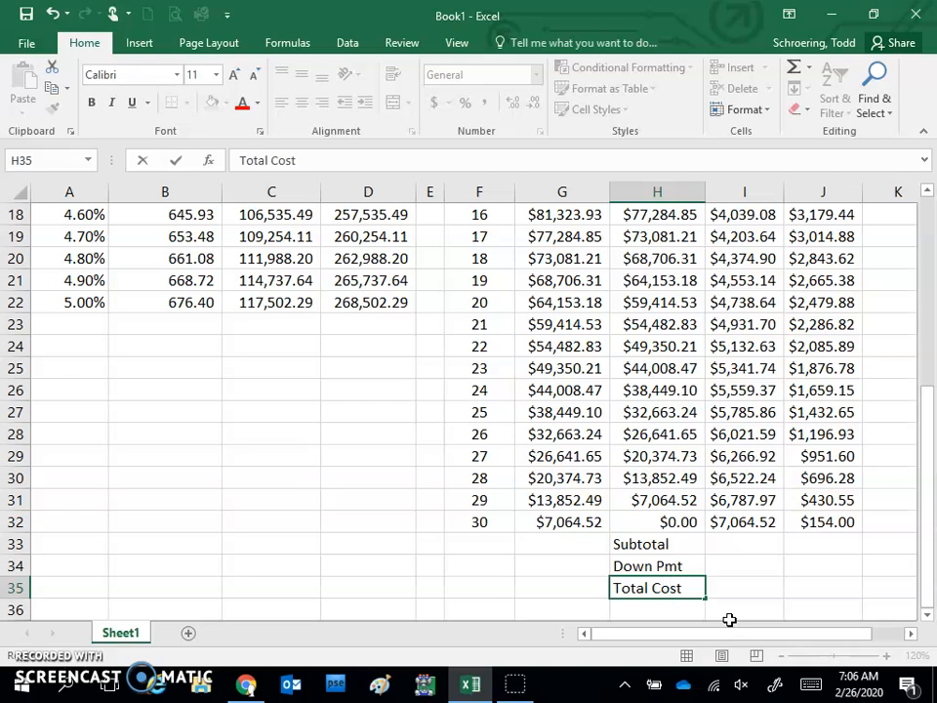
{"action": "key", "text": "Tab"}
Use AutoSum in I33 and J33 to subtotal the Paid On Principle and Interest Paid columns
{"action": "key", "text": "Up"}
{"action": "key", "text": "Up"}
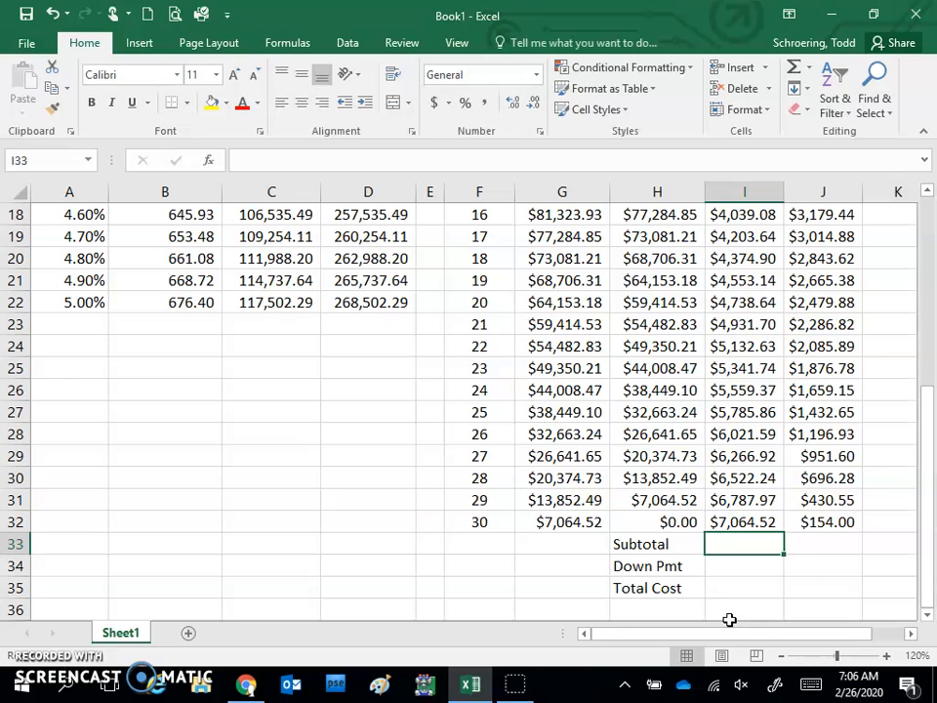
{"action": "left_click", "coordinate": [796, 69]}
{"action": "key", "text": "Return"}
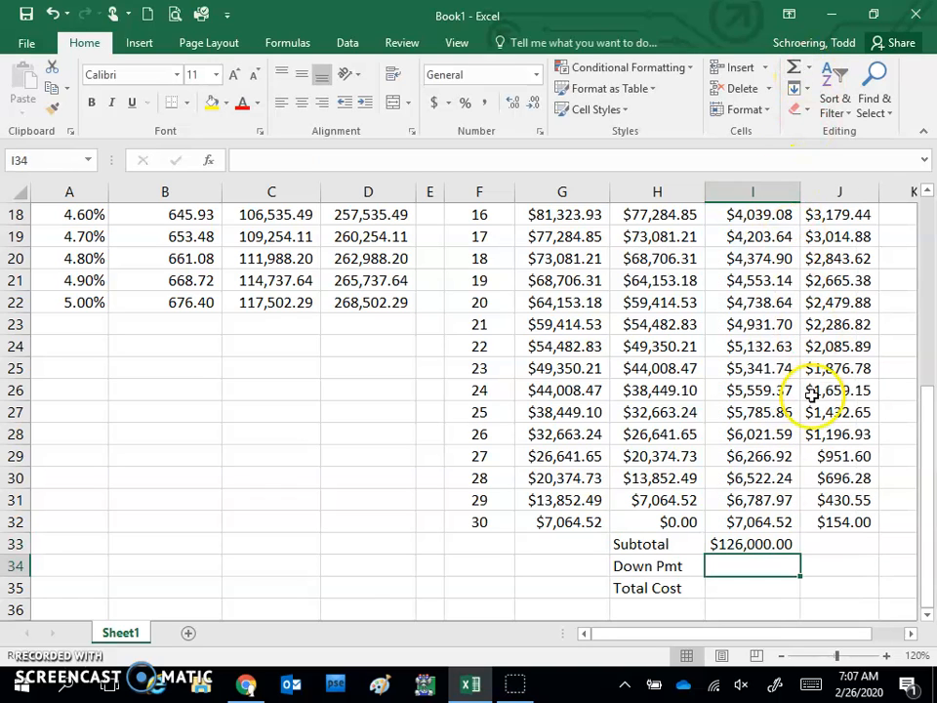
{"action": "left_click", "coordinate": [834, 546]}
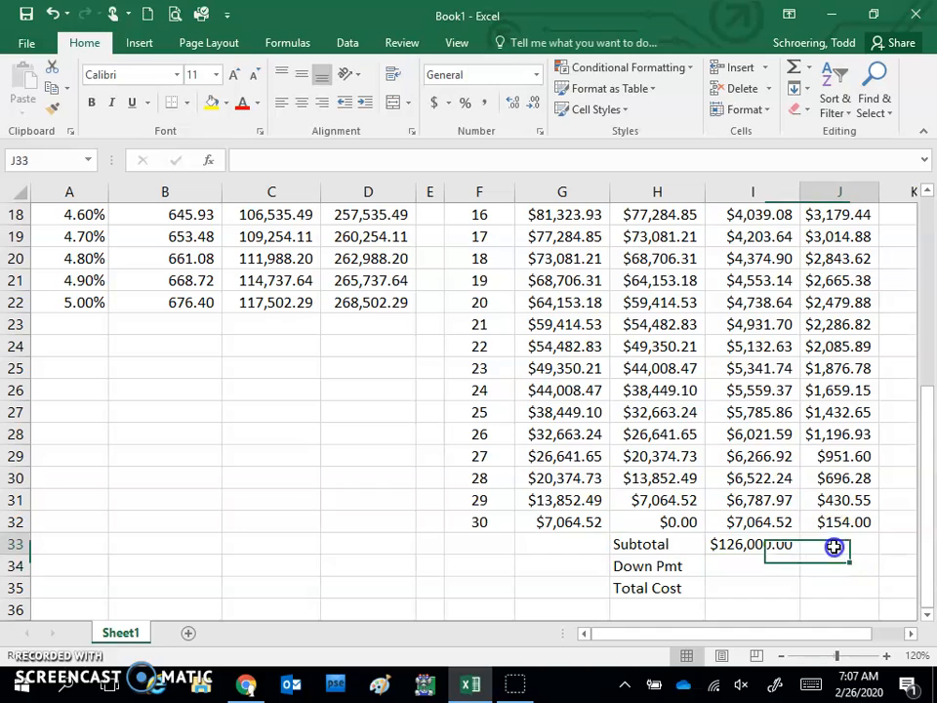
{"action": "left_click", "coordinate": [795, 66]}
{"action": "key", "text": "Return"}
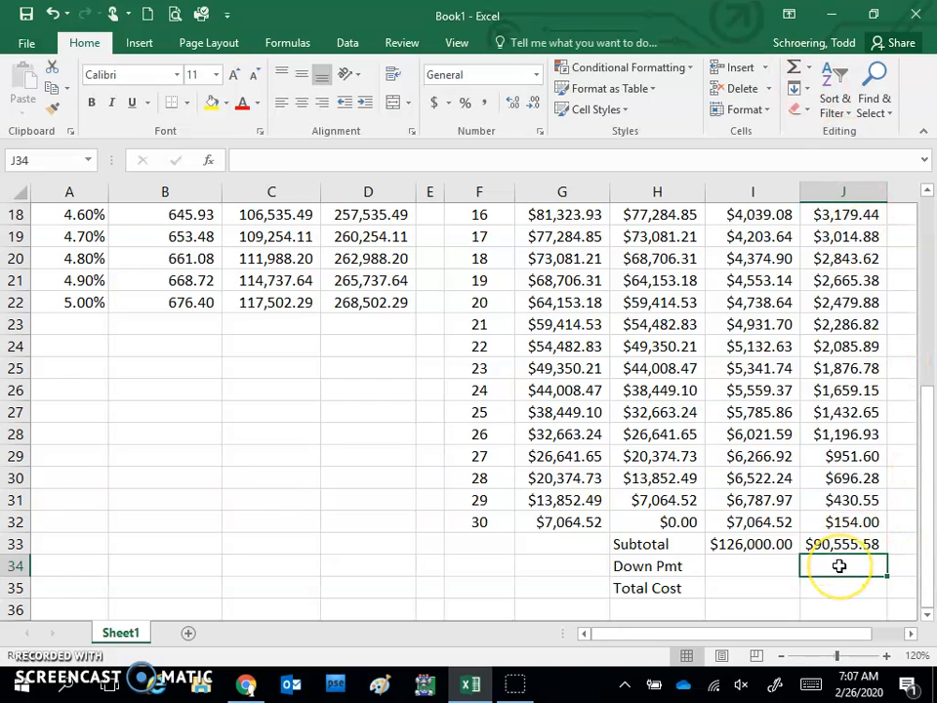
Enter =Down_Pmt in J34, referencing the loan calculator's down payment cell B5
{"action": "type", "text": "="}
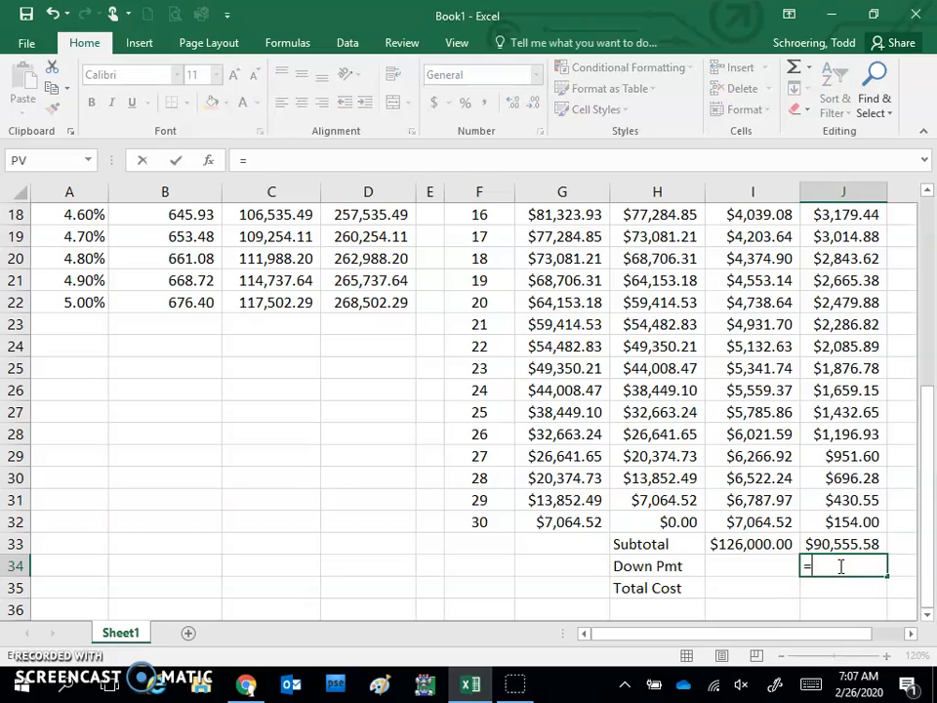
{"action": "left_click_drag", "start_coordinate": [933, 477], "coordinate": [930, 224]}
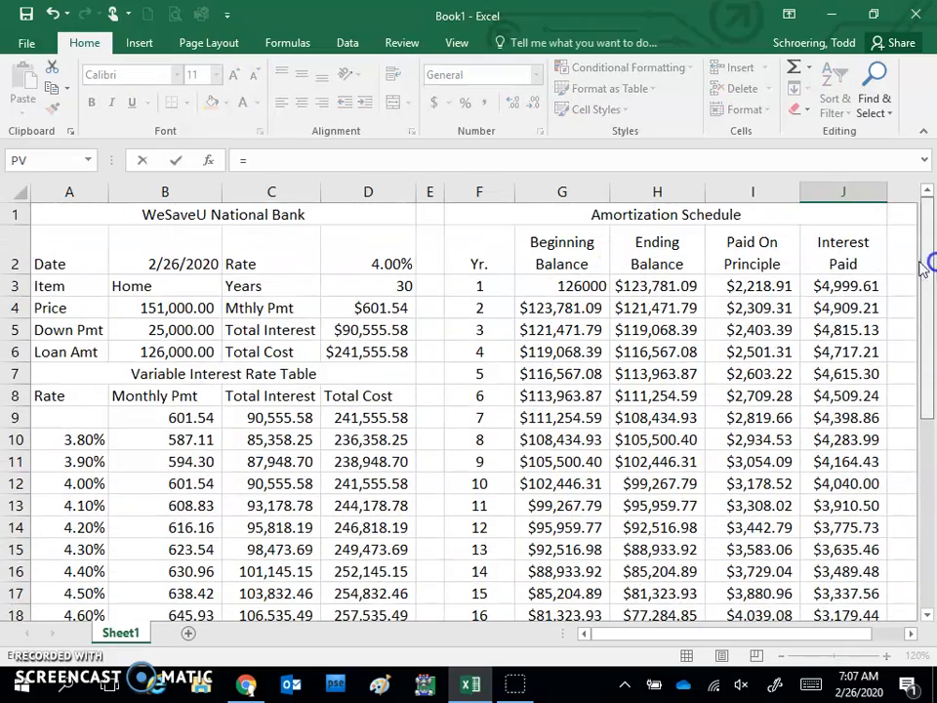
{"action": "left_click", "coordinate": [156, 329]}
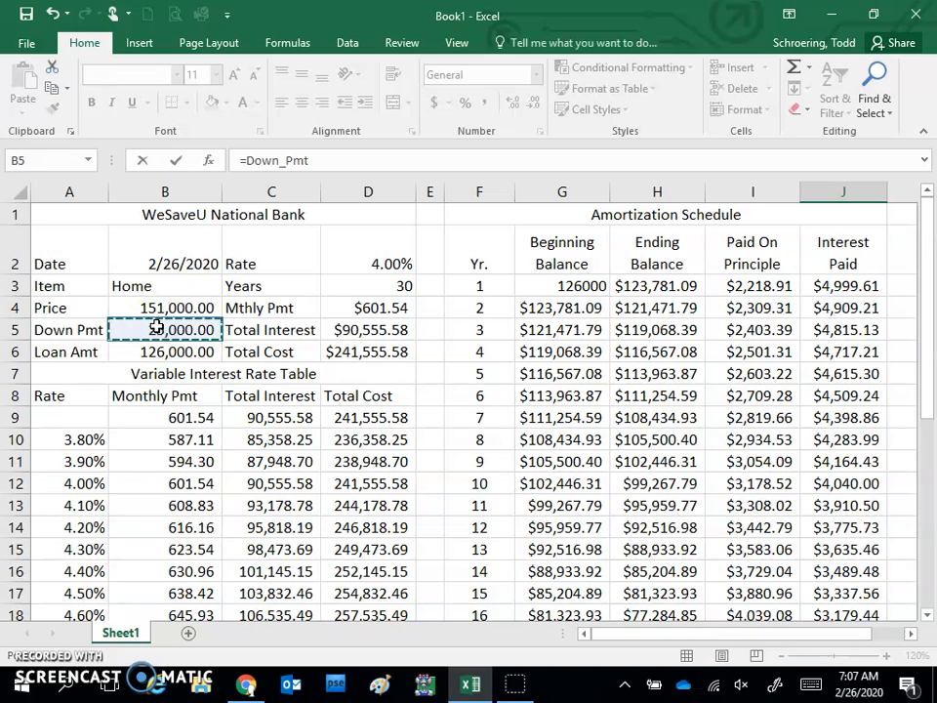
{"action": "key", "text": "Return"}
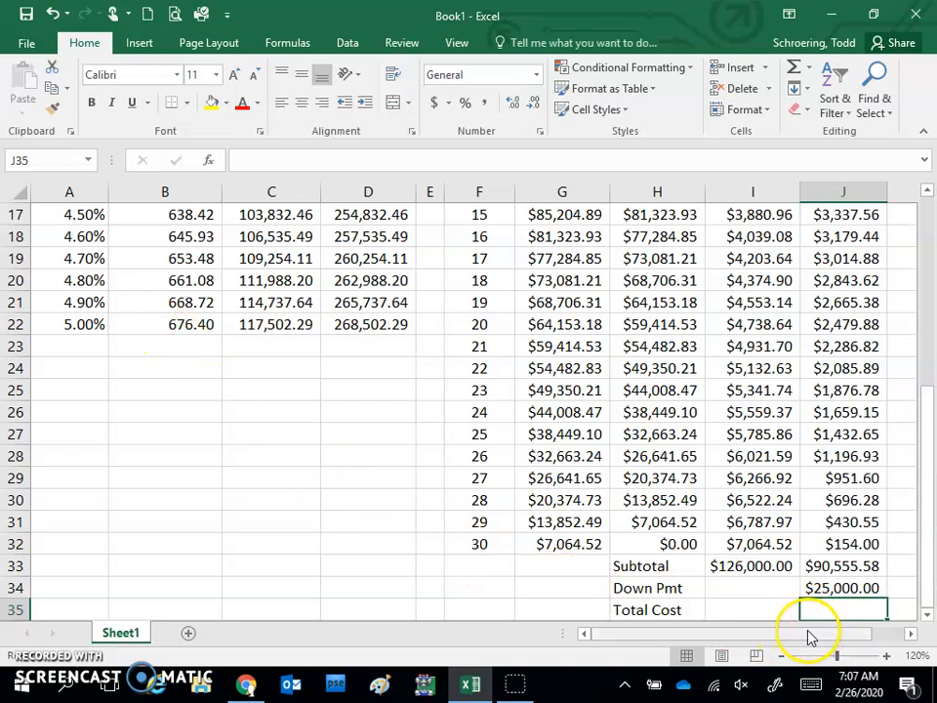
Enter the total cost formula =I33+J33+J34 in J35, adding both subtotals and the down payment
{"action": "type", "text": "="}
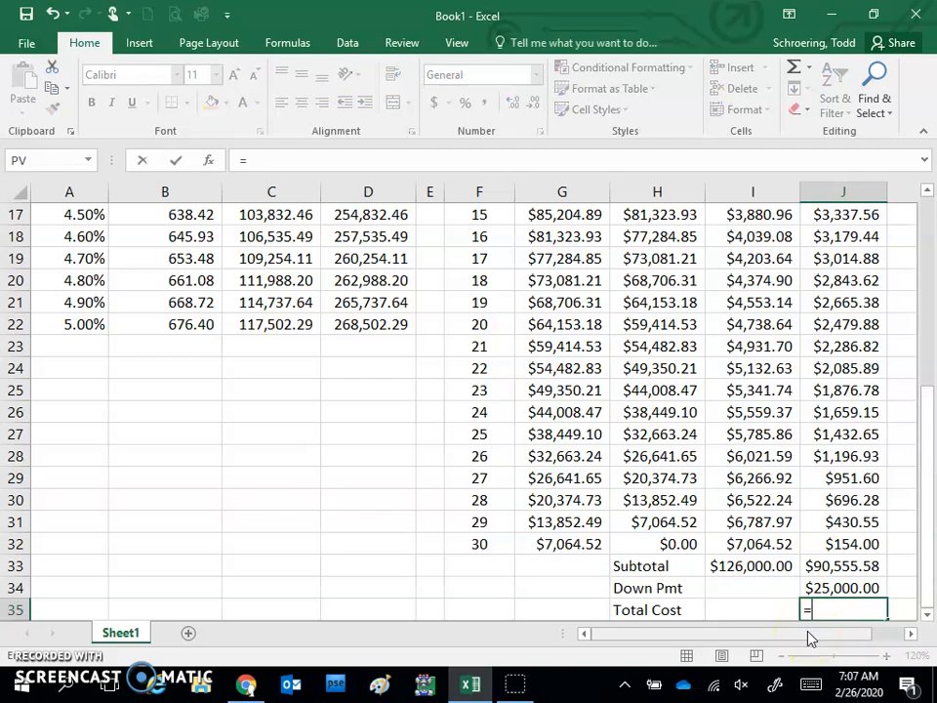
{"action": "left_click", "coordinate": [765, 565]}
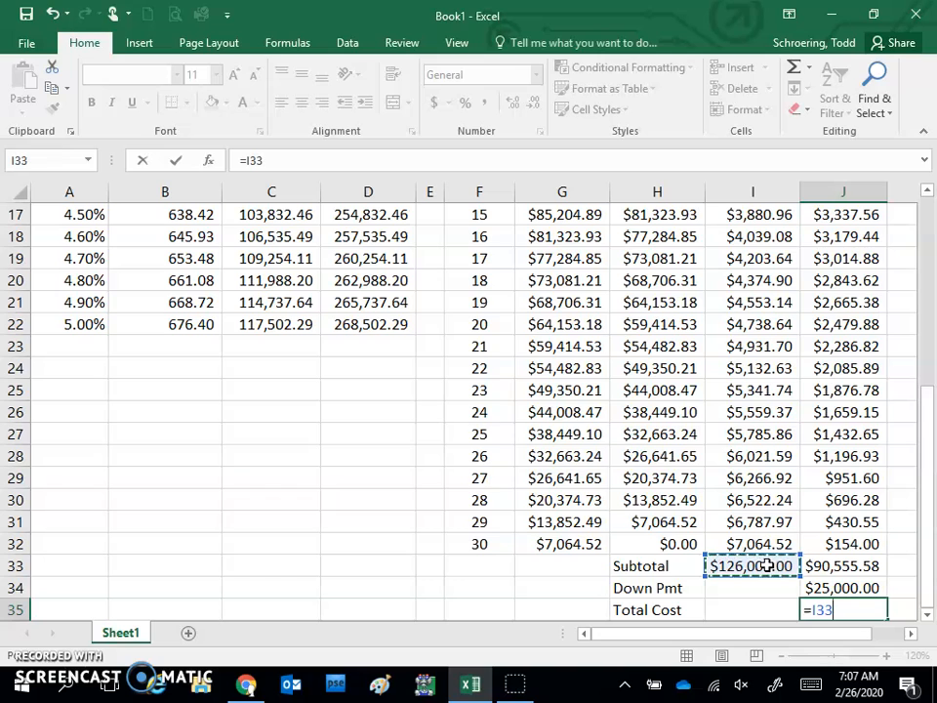
{"action": "type", "text": "+"}
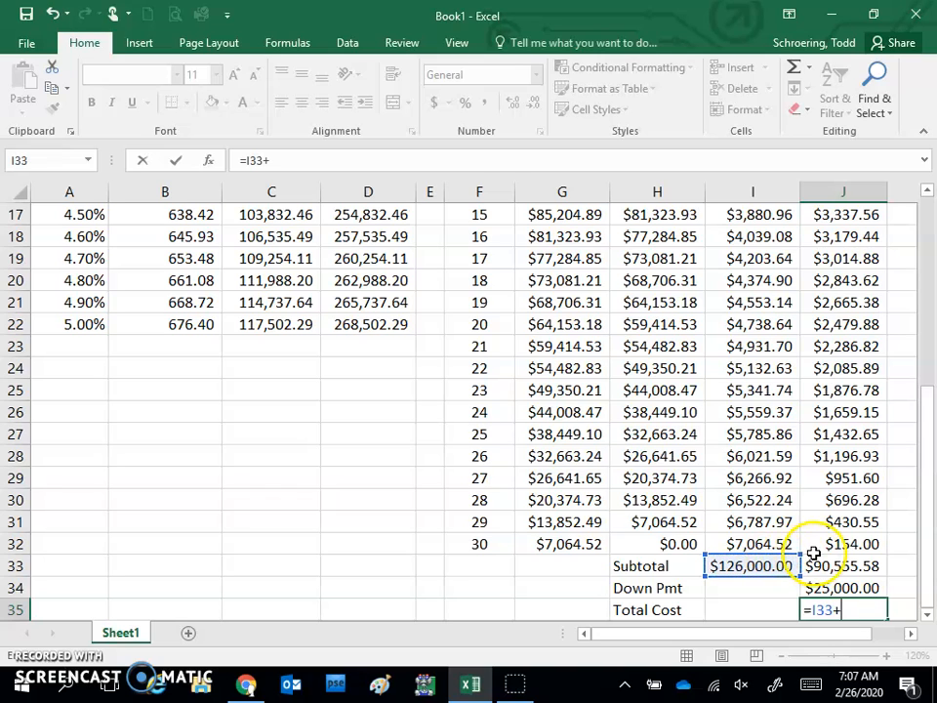
{"action": "left_click", "coordinate": [851, 565]}
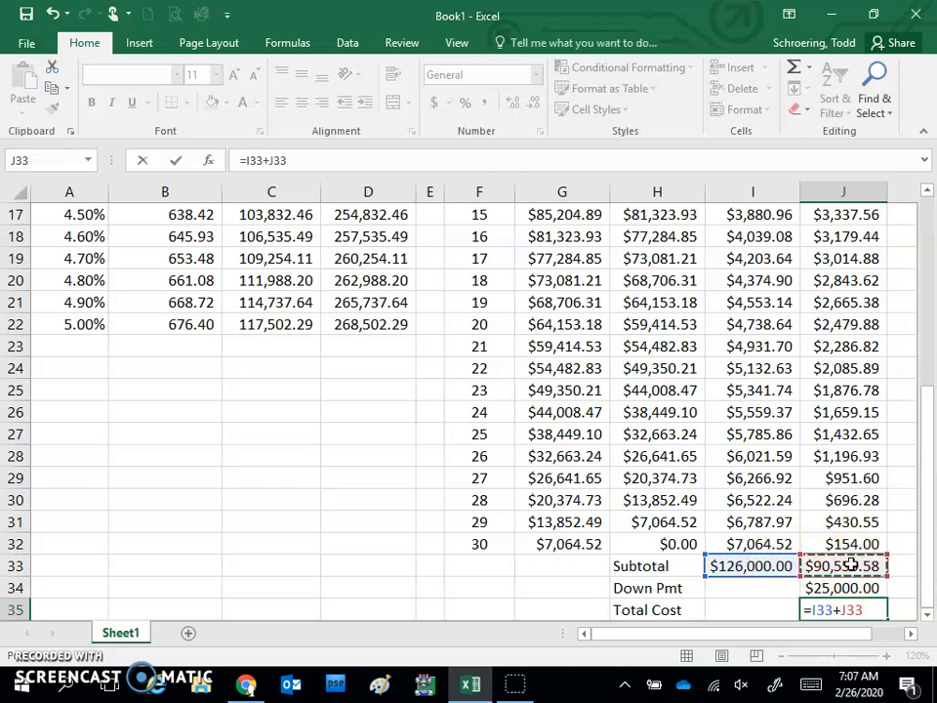
{"action": "type", "text": "+"}
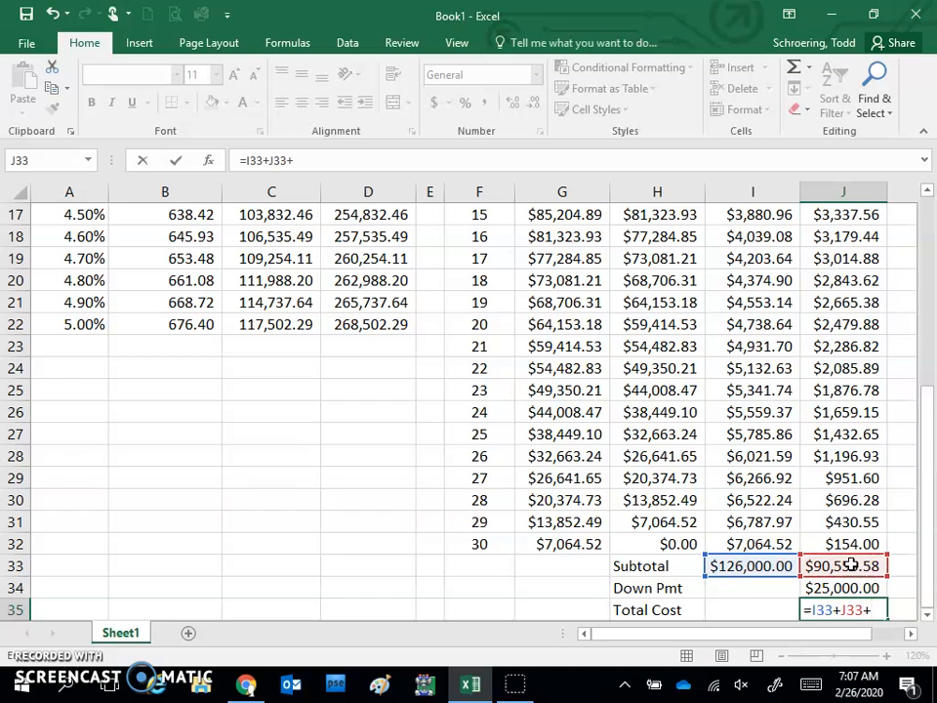
{"action": "left_click", "coordinate": [837, 589]}
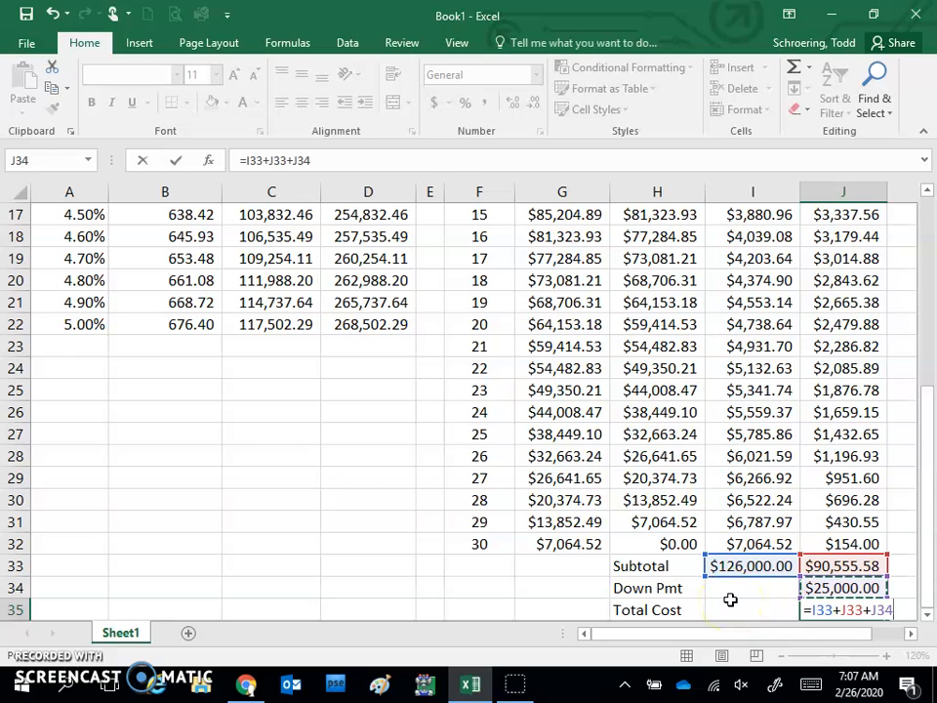
{"action": "key", "text": "Return"}
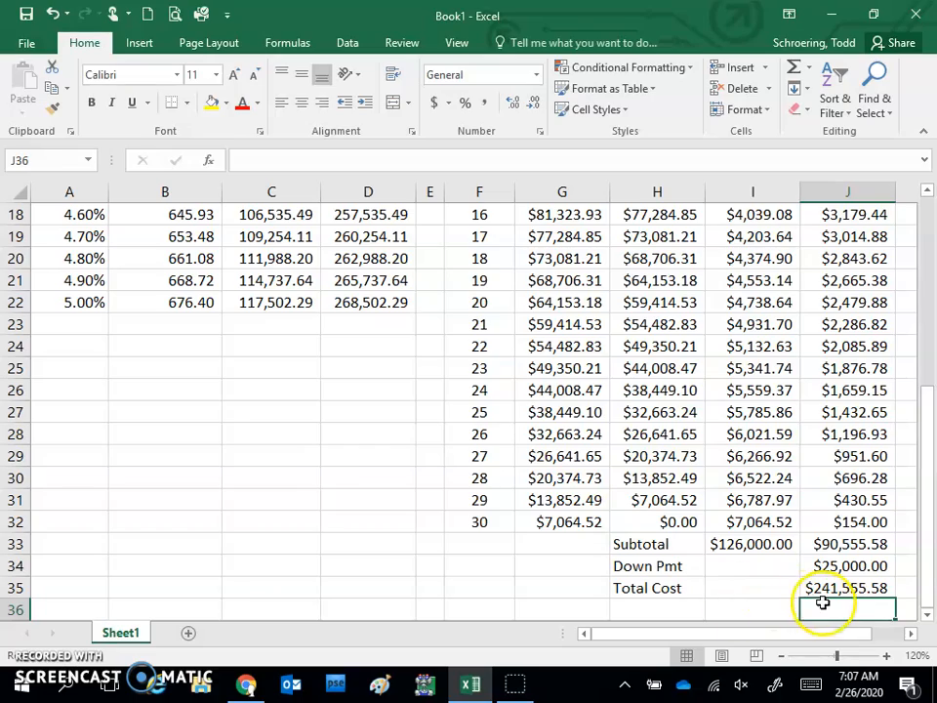
Format the titles WeSaveU National Bank, Amortization Schedule and Variable Interest Rate Table as bold, 14 pt
{"action": "scroll", "coordinate": [922, 547], "scroll_direction": "up", "scroll_amount": 6}
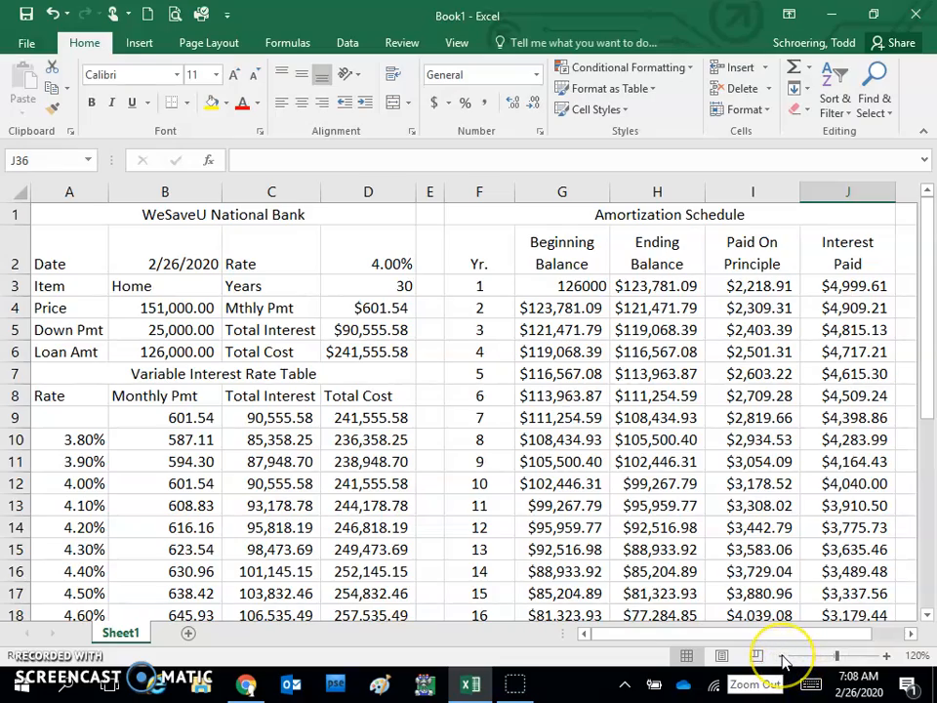
{"action": "left_click", "coordinate": [782, 656]}
{"action": "left_click", "coordinate": [782, 656]}
{"action": "left_click", "coordinate": [783, 656]}
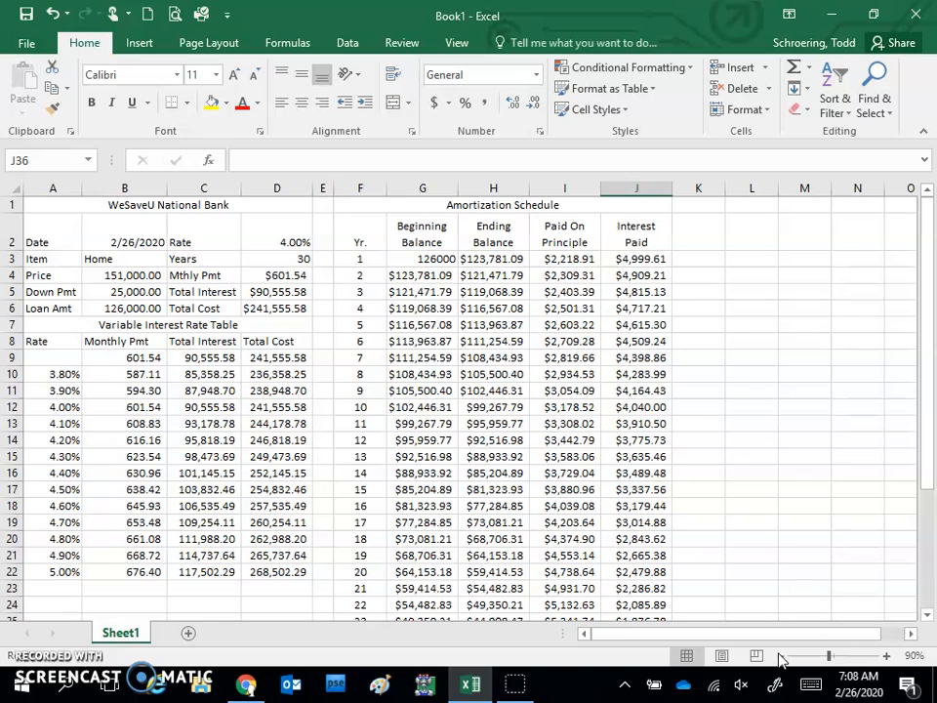
{"action": "left_click", "coordinate": [170, 203]}
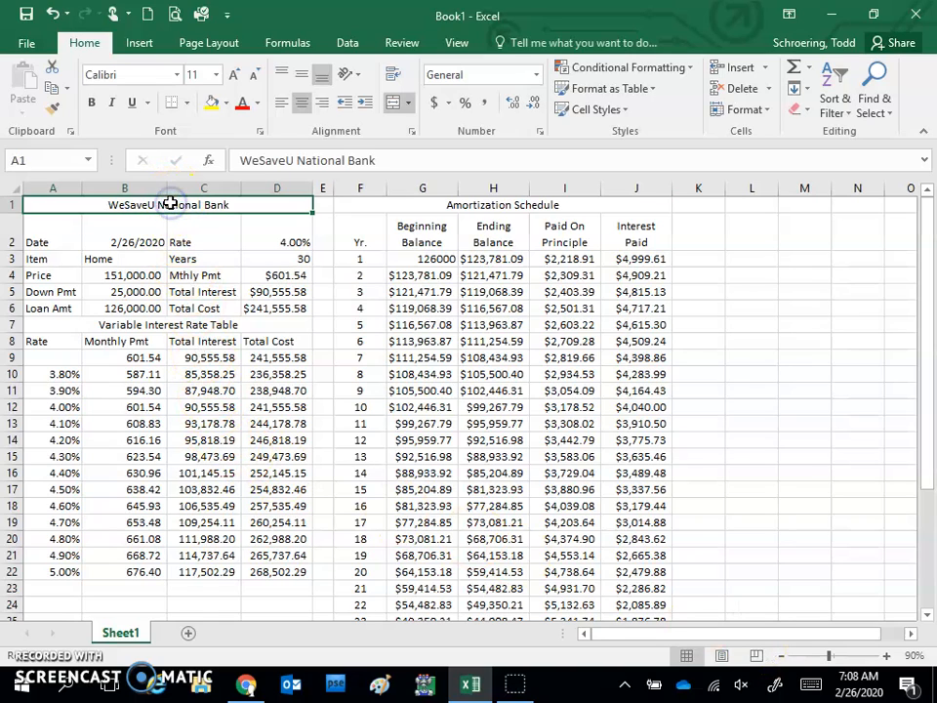
{"action": "left_click", "coordinate": [422, 202], "text": "ctrl"}
{"action": "left_click", "coordinate": [199, 327], "text": "ctrl"}
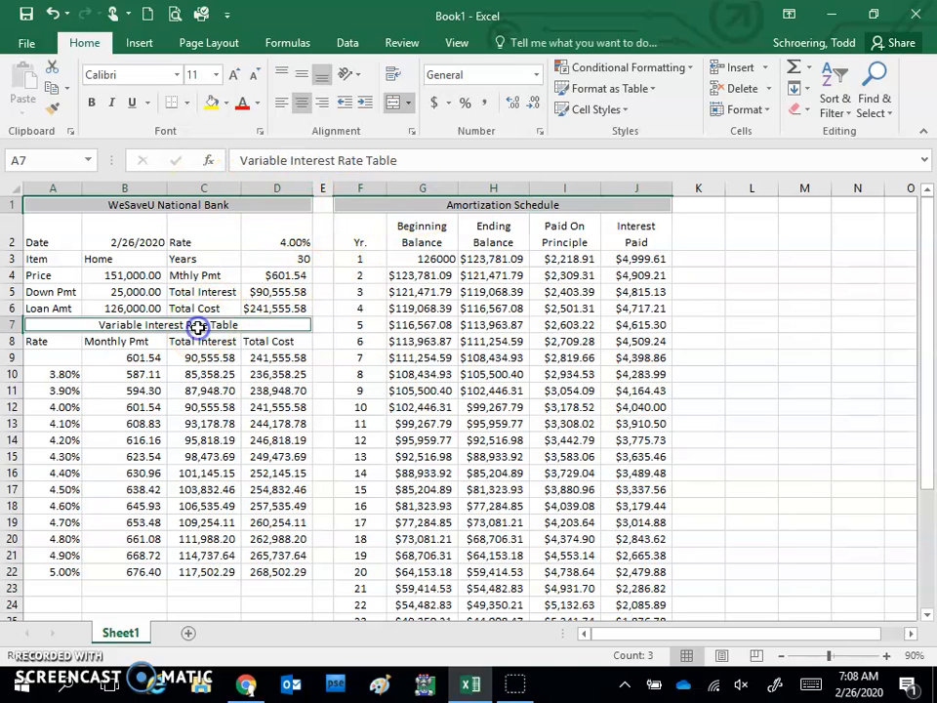
{"action": "left_click", "coordinate": [233, 76]}
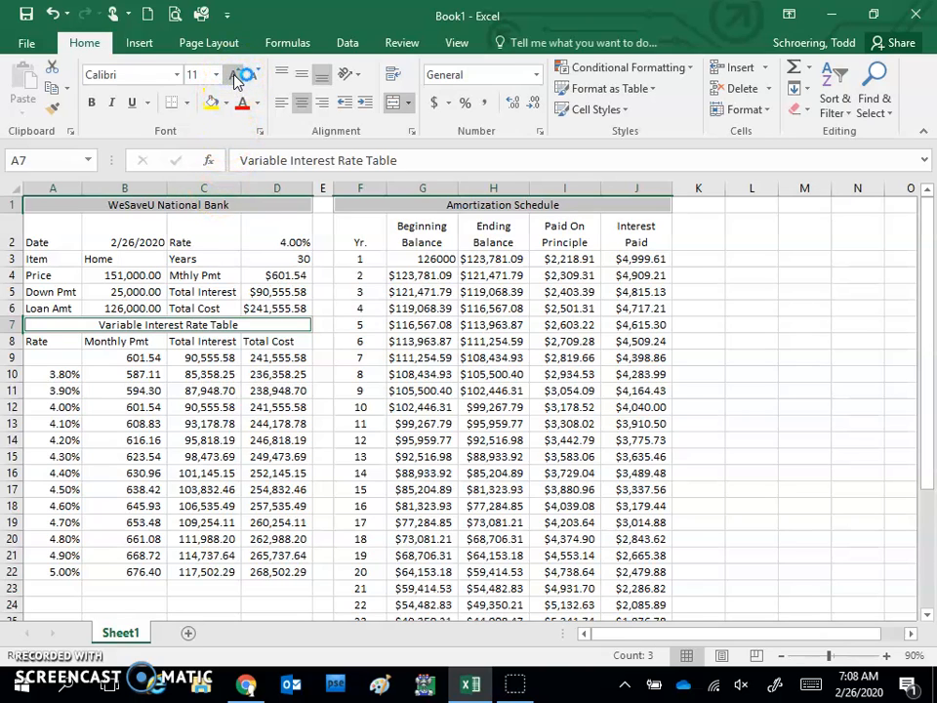
{"action": "left_click", "coordinate": [233, 76]}
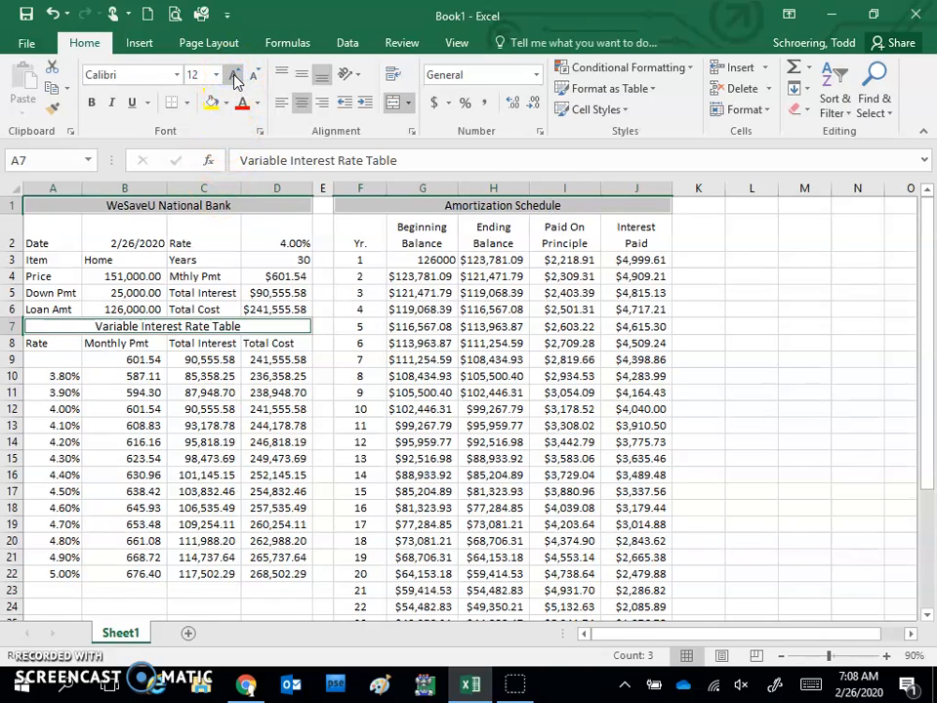
{"action": "left_click", "coordinate": [234, 76]}
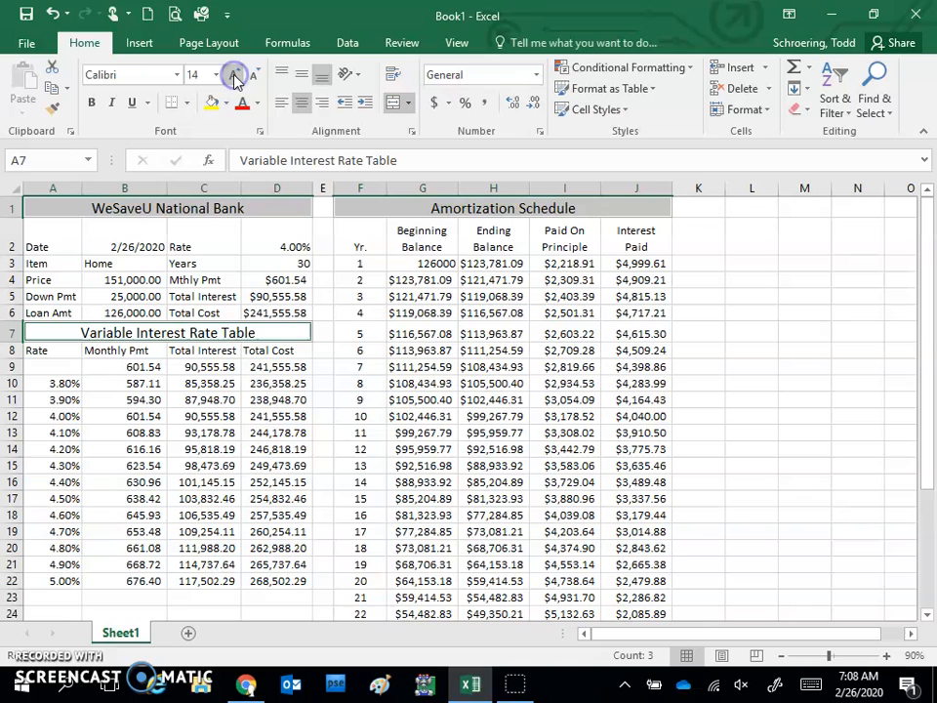
{"action": "left_click", "coordinate": [93, 104]}
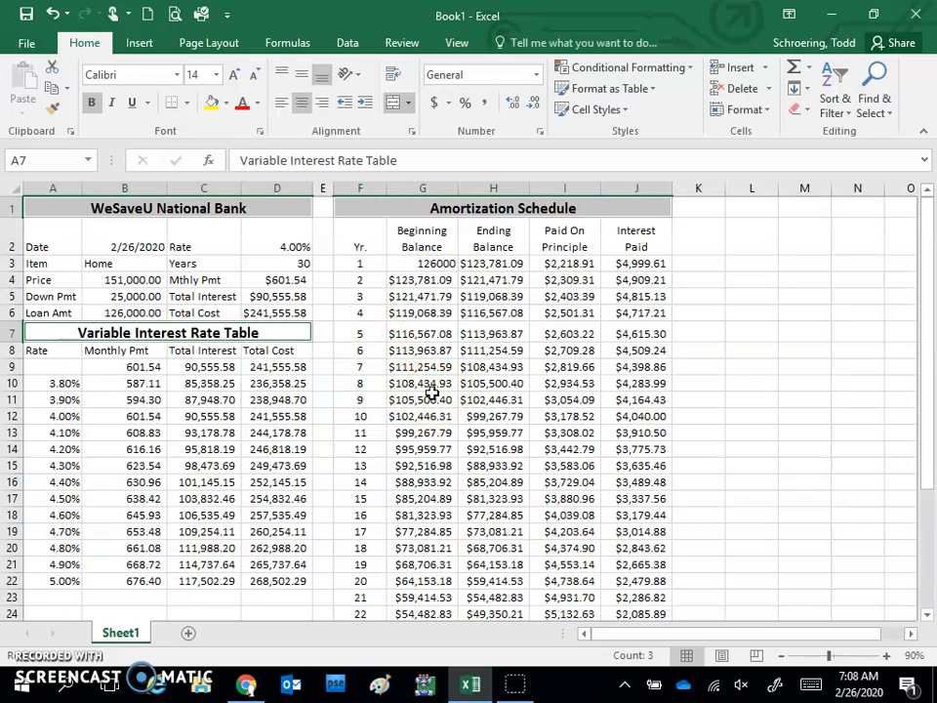
Set a medium-thick dark red outline border on all four sides of the loan calculator range A2:D6
{"action": "left_click_drag", "start_coordinate": [46, 235], "coordinate": [266, 310]}
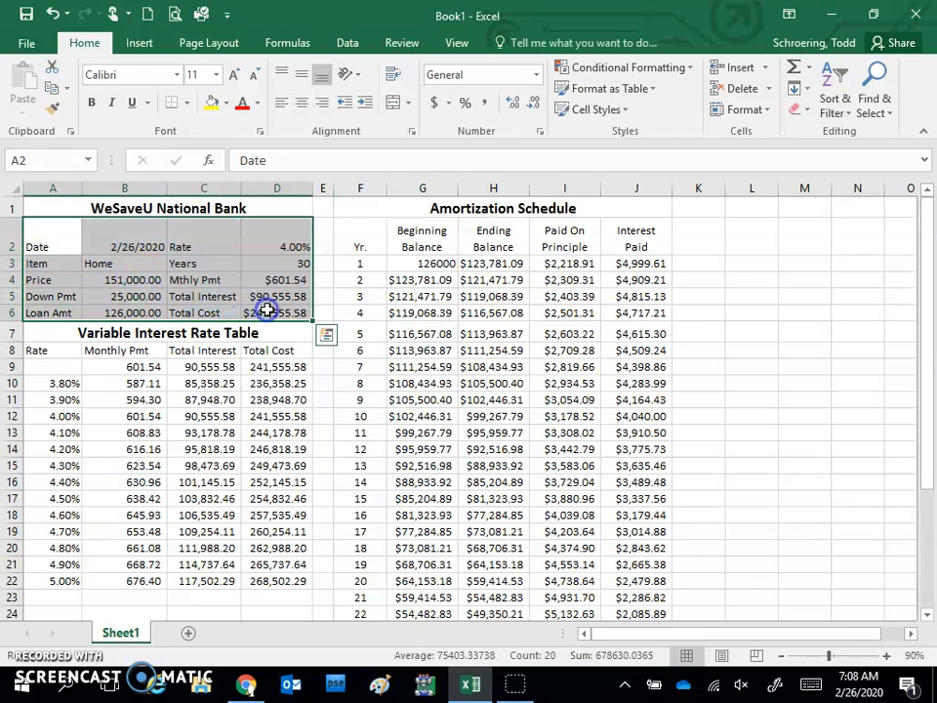
{"action": "right_click", "coordinate": [192, 270]}
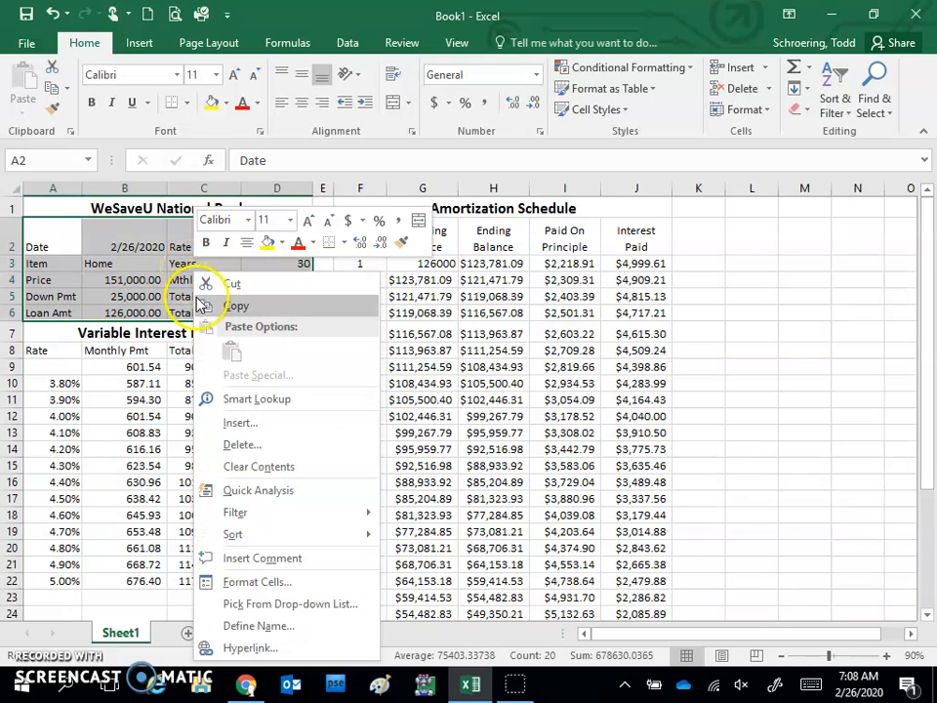
{"action": "left_click", "coordinate": [245, 583]}
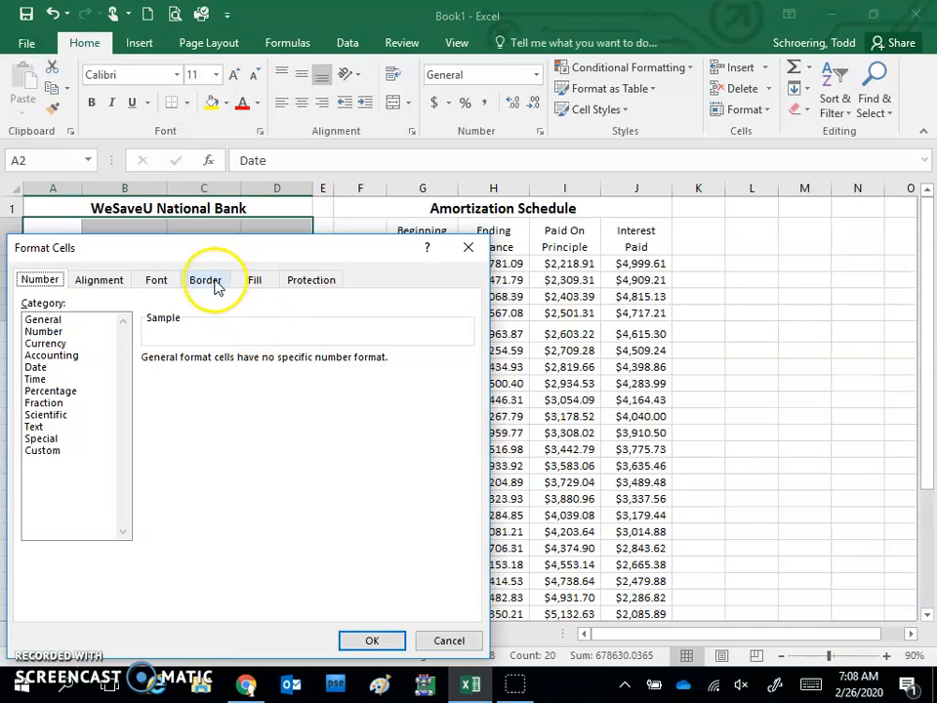
{"action": "left_click", "coordinate": [206, 280]}
{"action": "left_click_drag", "start_coordinate": [221, 252], "coordinate": [561, 175]}
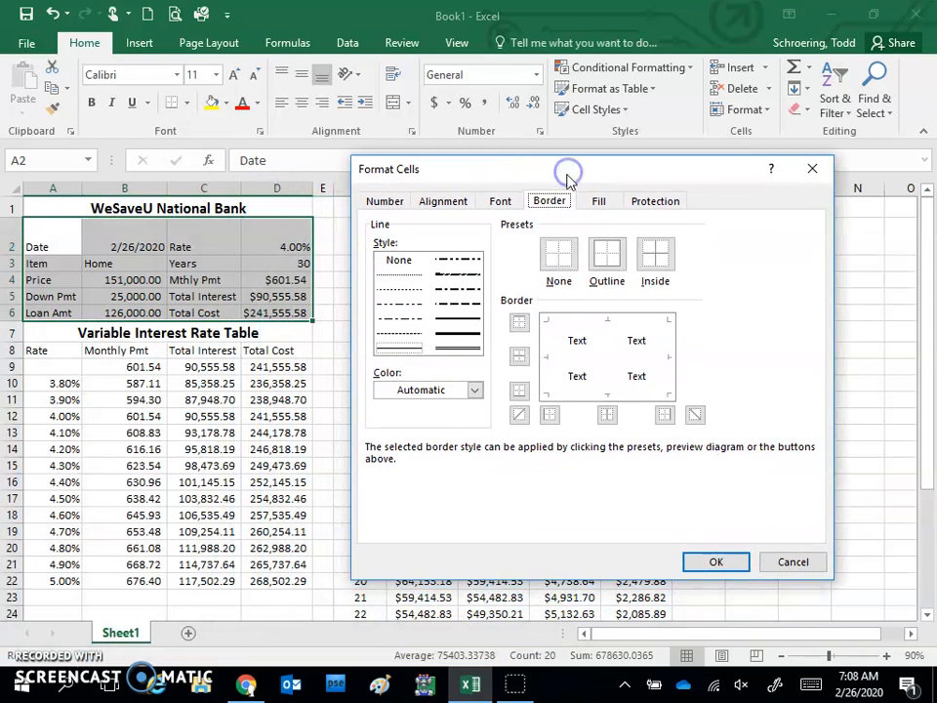
{"action": "left_click", "coordinate": [457, 319]}
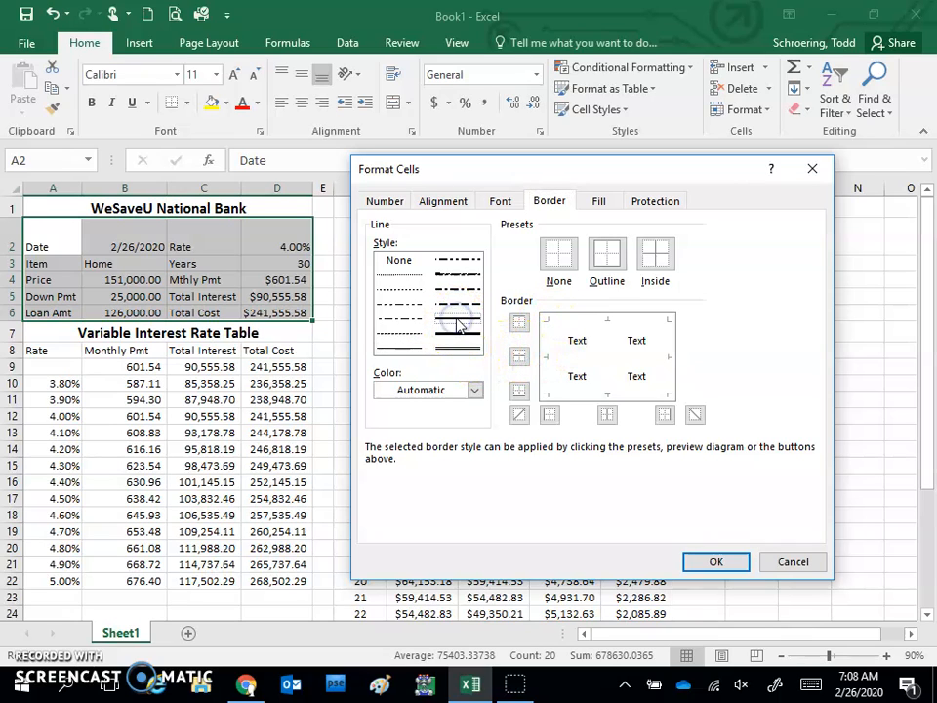
{"action": "left_click", "coordinate": [476, 390]}
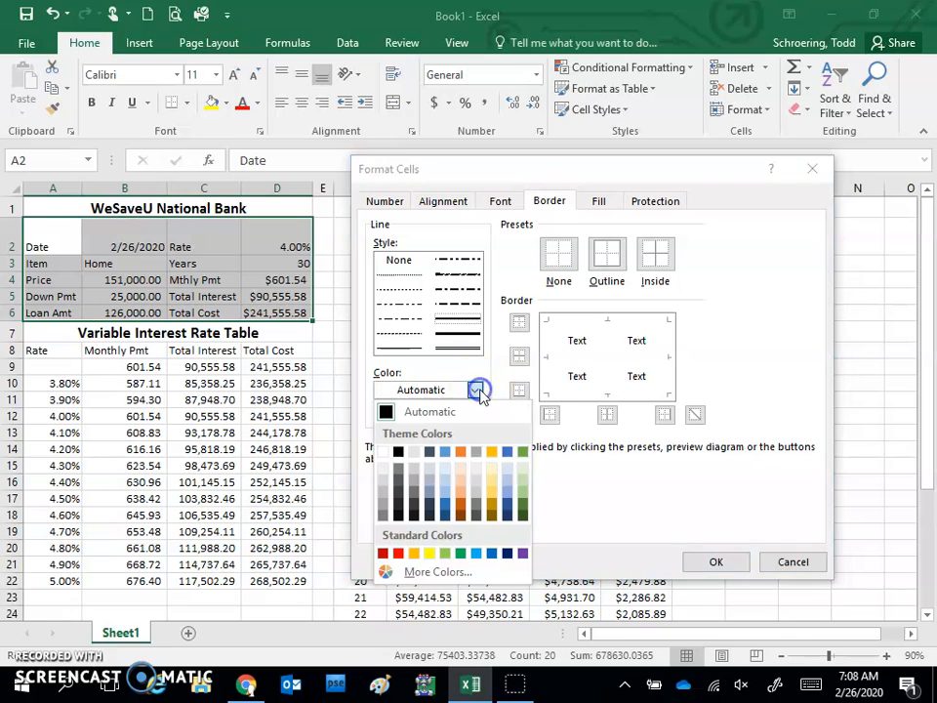
{"action": "left_click", "coordinate": [383, 554]}
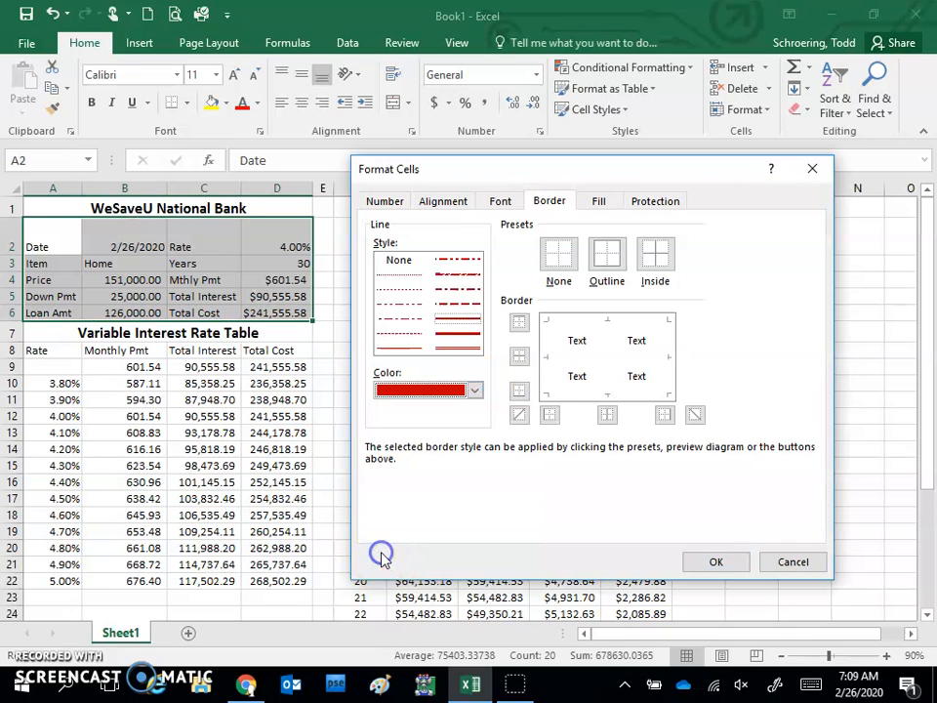
{"action": "left_click", "coordinate": [519, 323]}
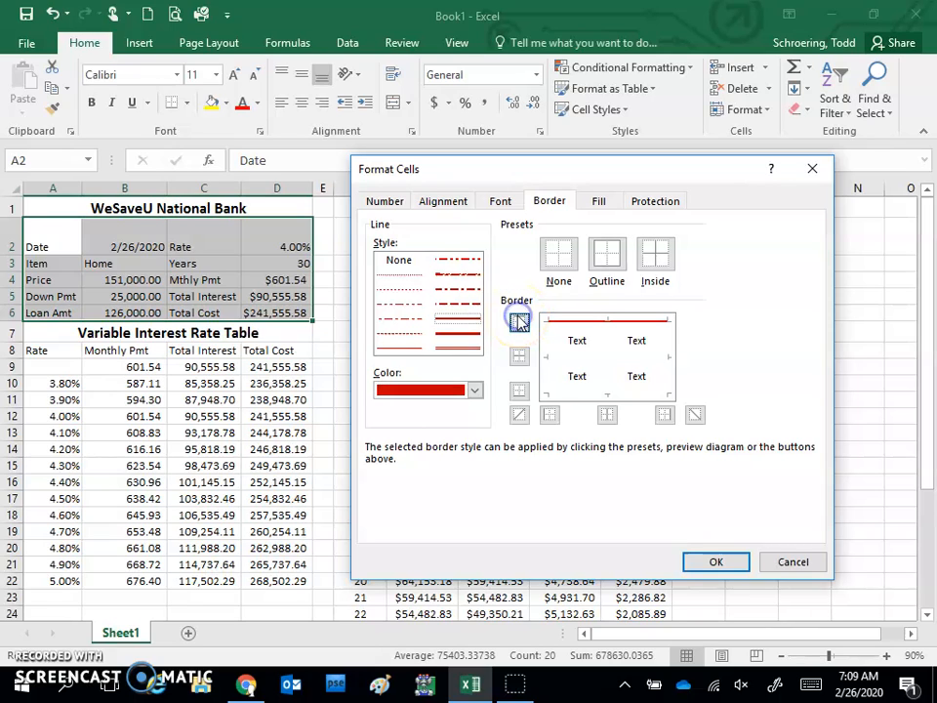
{"action": "left_click", "coordinate": [524, 390]}
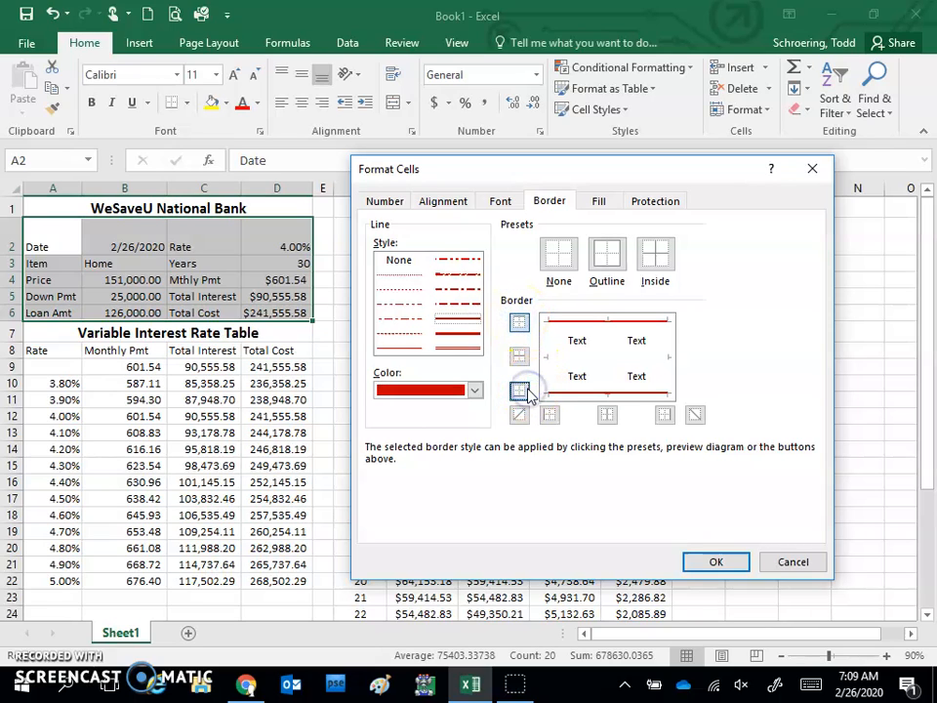
{"action": "left_click", "coordinate": [550, 415]}
{"action": "left_click", "coordinate": [664, 415]}
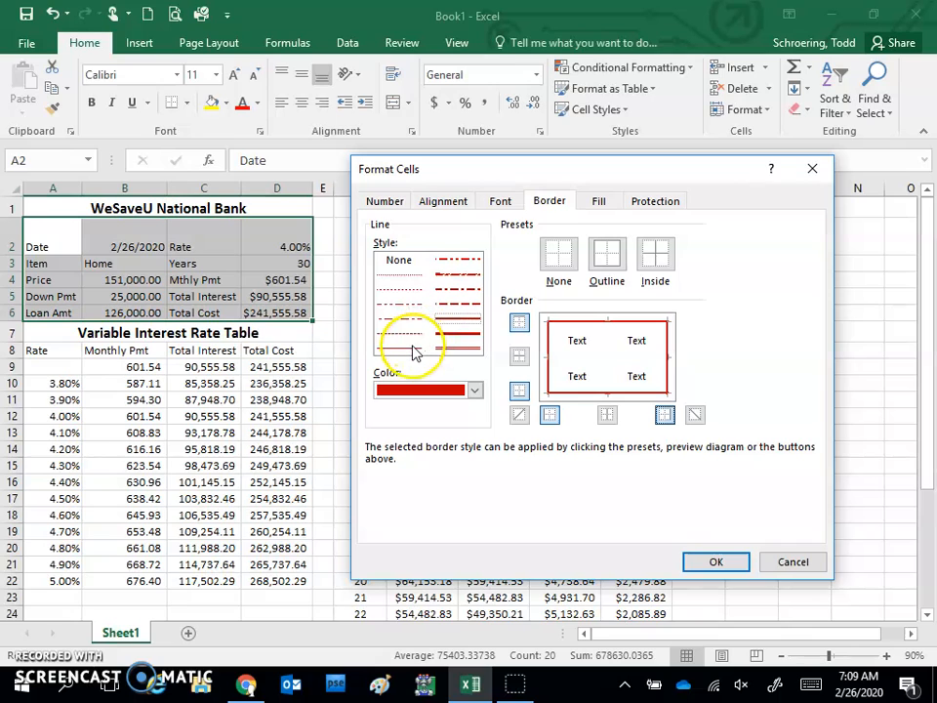
Add thin vertical inner borders in the automatic color to A2:D6 and apply the border settings
{"action": "left_click", "coordinate": [443, 393]}
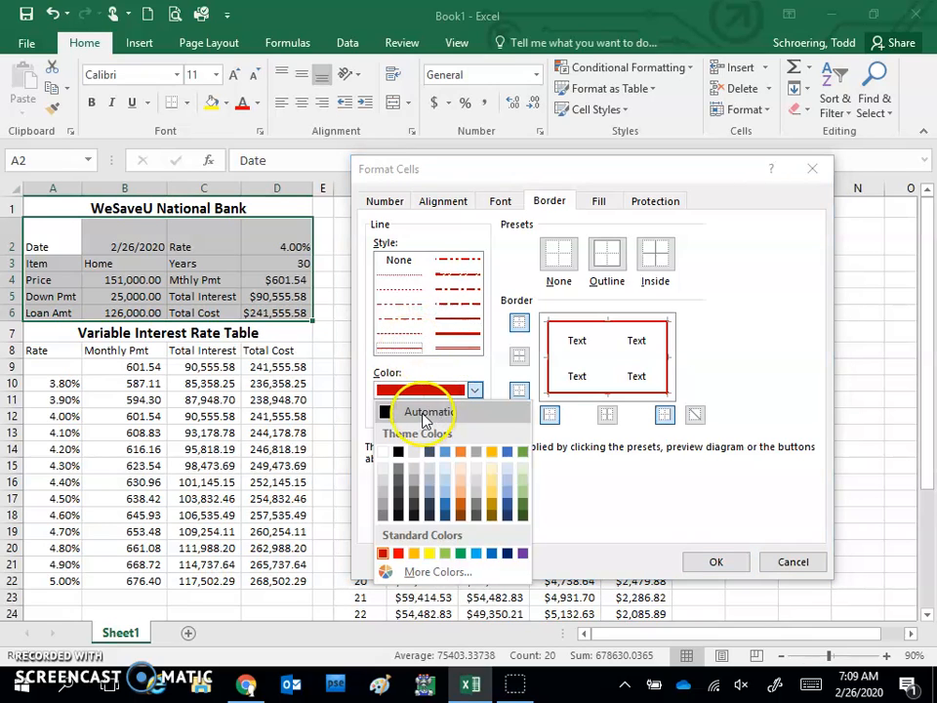
{"action": "left_click", "coordinate": [426, 417]}
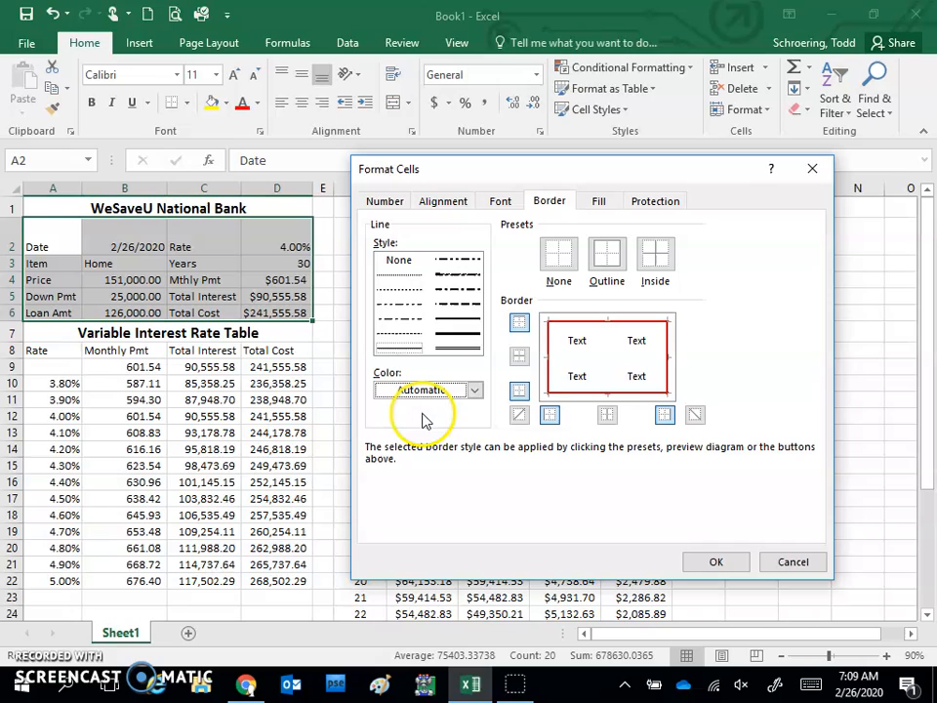
{"action": "left_click", "coordinate": [608, 416]}
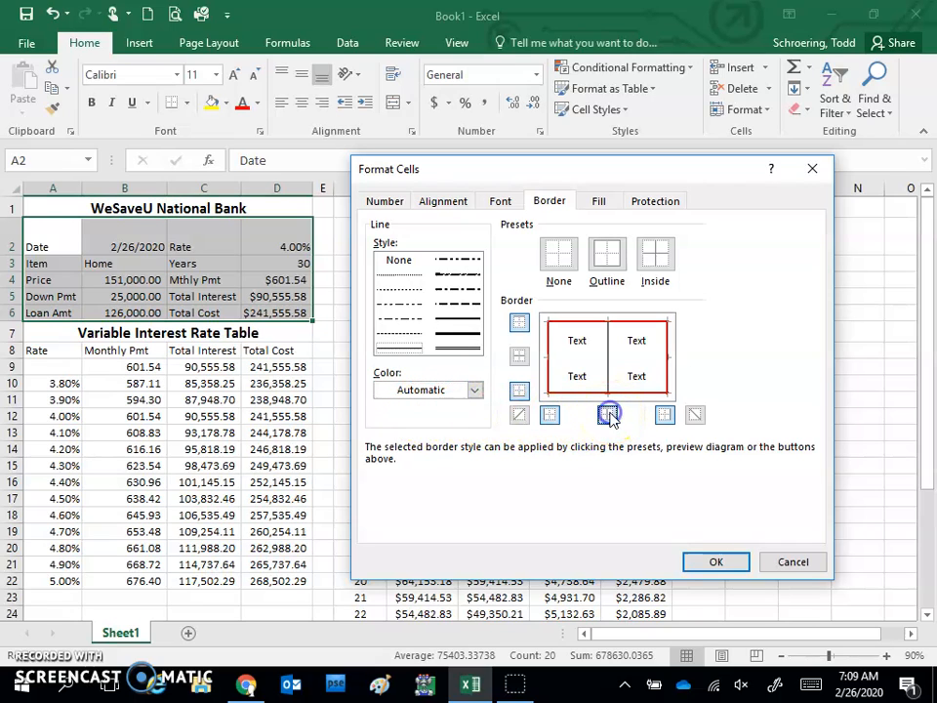
{"action": "left_click", "coordinate": [712, 562]}
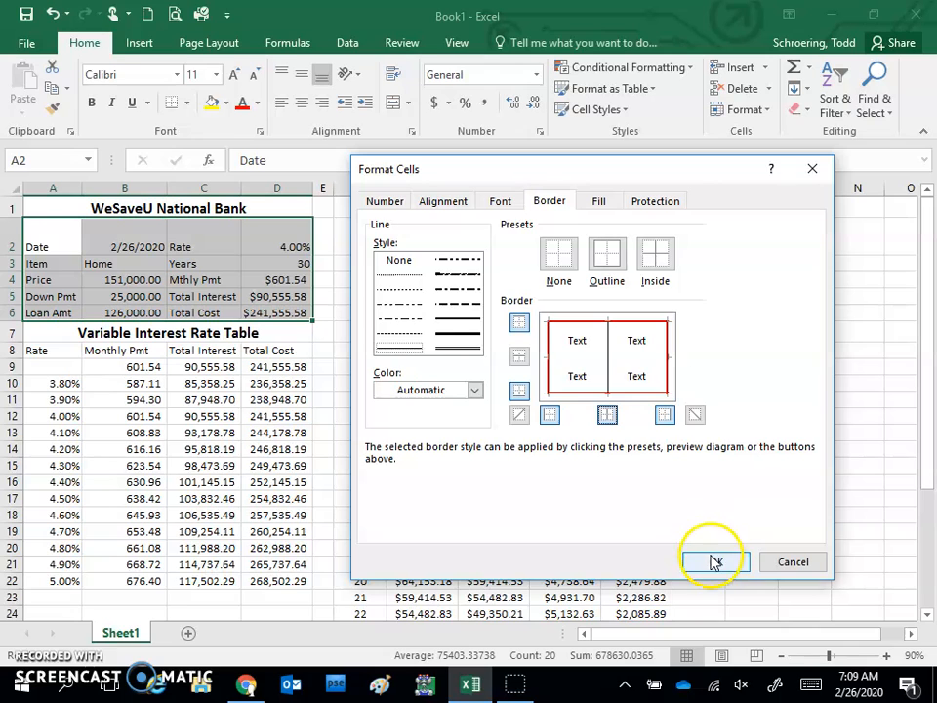
{"action": "left_click", "coordinate": [279, 371]}
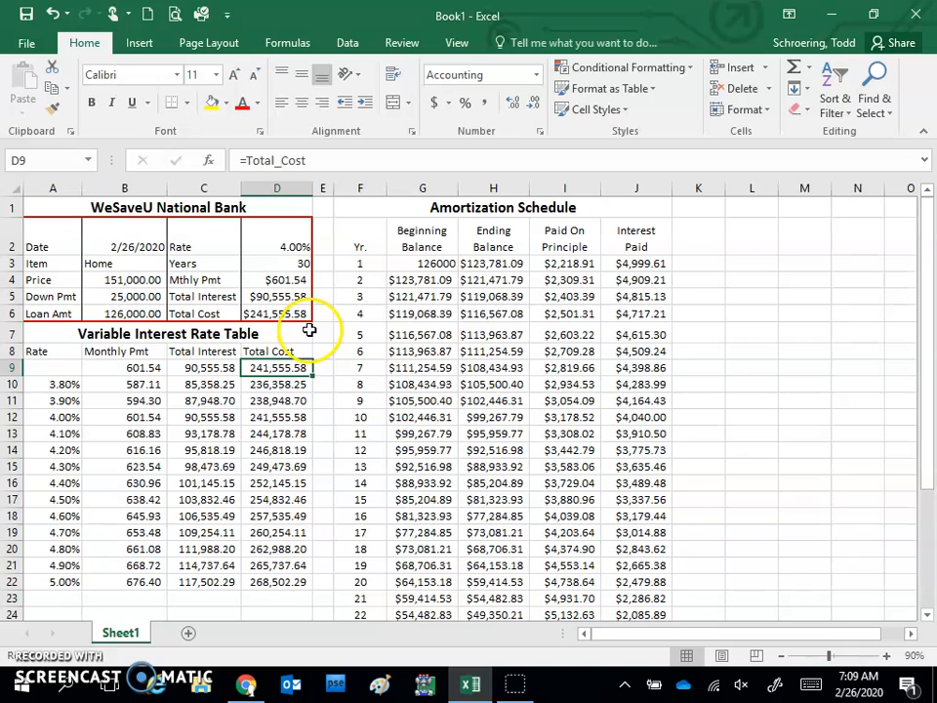
Center the column headings Rate, Monthly Pmt, Total Interest and Total Cost in A8:D8
{"action": "left_click", "coordinate": [52, 352]}
{"action": "left_click_drag", "start_coordinate": [52, 352], "coordinate": [253, 352]}
{"action": "left_click", "coordinate": [301, 105]}
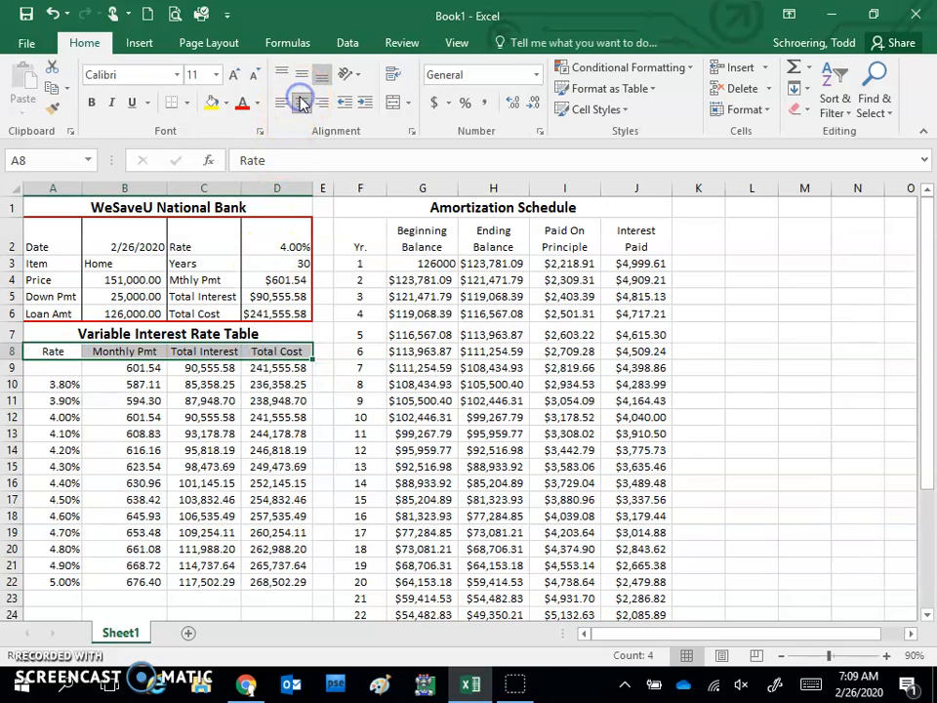
{"action": "left_click", "coordinate": [226, 467]}
Add thin vertical inner borders in the automatic color to the rate table range A8:D22
{"action": "left_click_drag", "start_coordinate": [45, 347], "coordinate": [306, 580]}
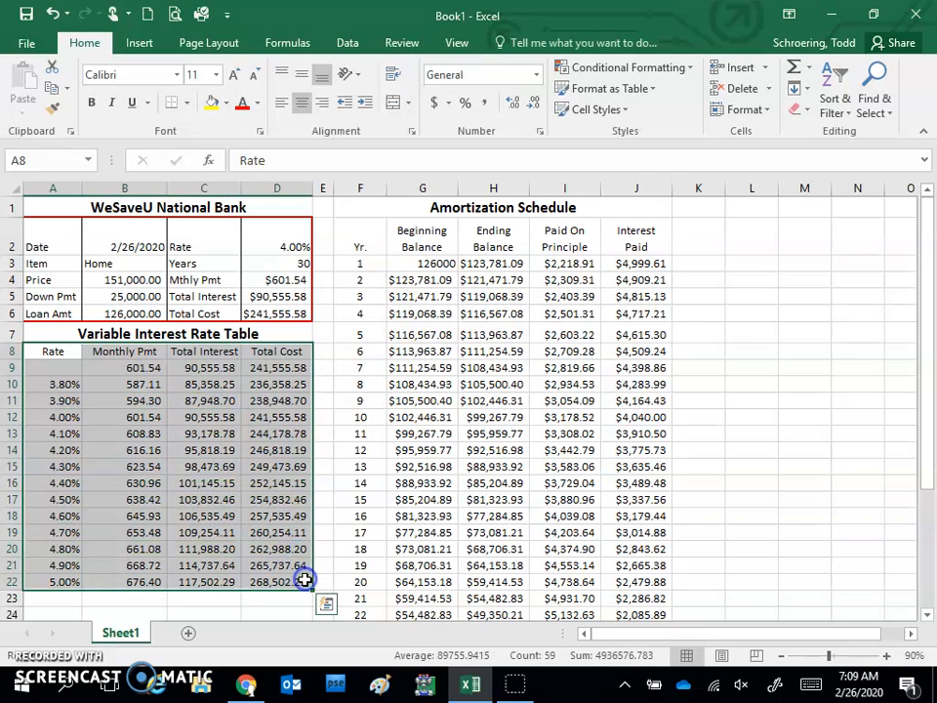
{"action": "right_click", "coordinate": [232, 483]}
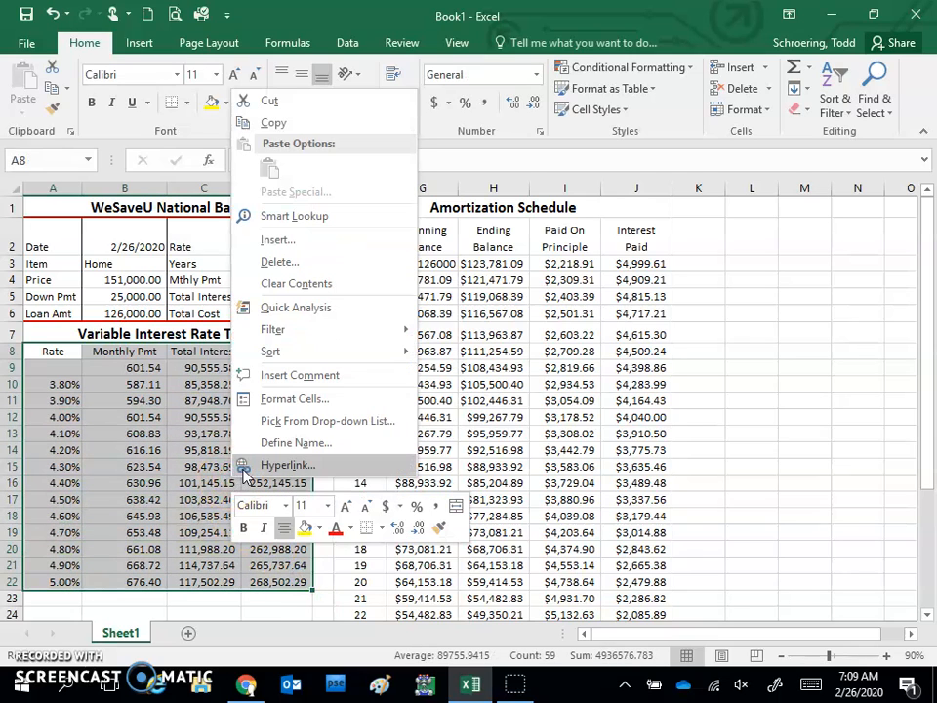
{"action": "left_click", "coordinate": [295, 400]}
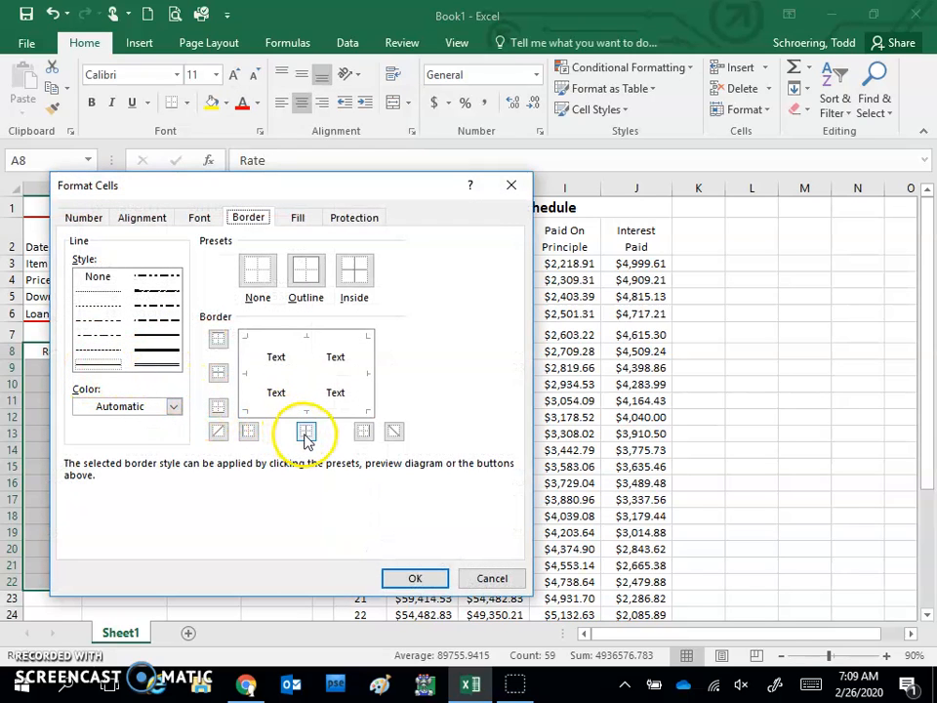
{"action": "left_click", "coordinate": [306, 432]}
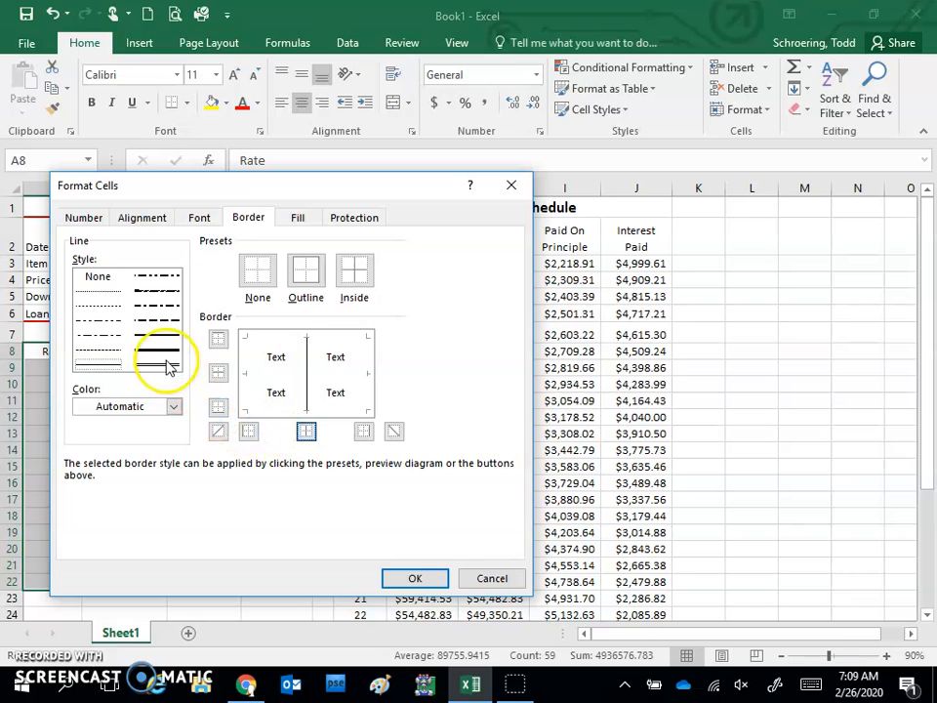
Set a medium-thick dark red outline border on all four sides of A8:D22 and apply the border settings
{"action": "left_click", "coordinate": [144, 407]}
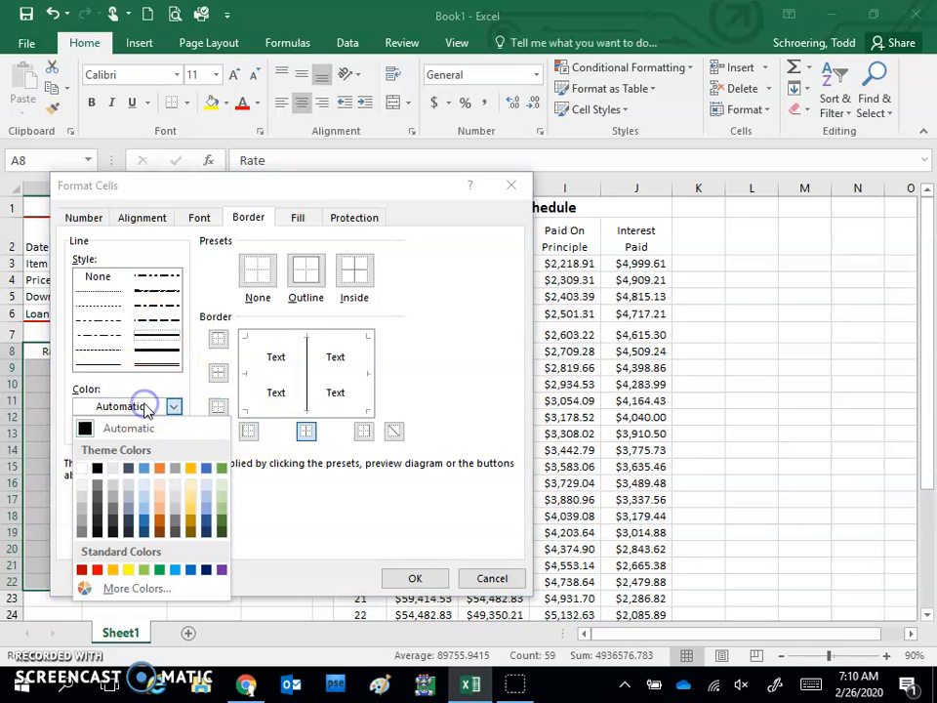
{"action": "left_click", "coordinate": [84, 570]}
{"action": "left_click", "coordinate": [220, 339]}
{"action": "left_click", "coordinate": [218, 408]}
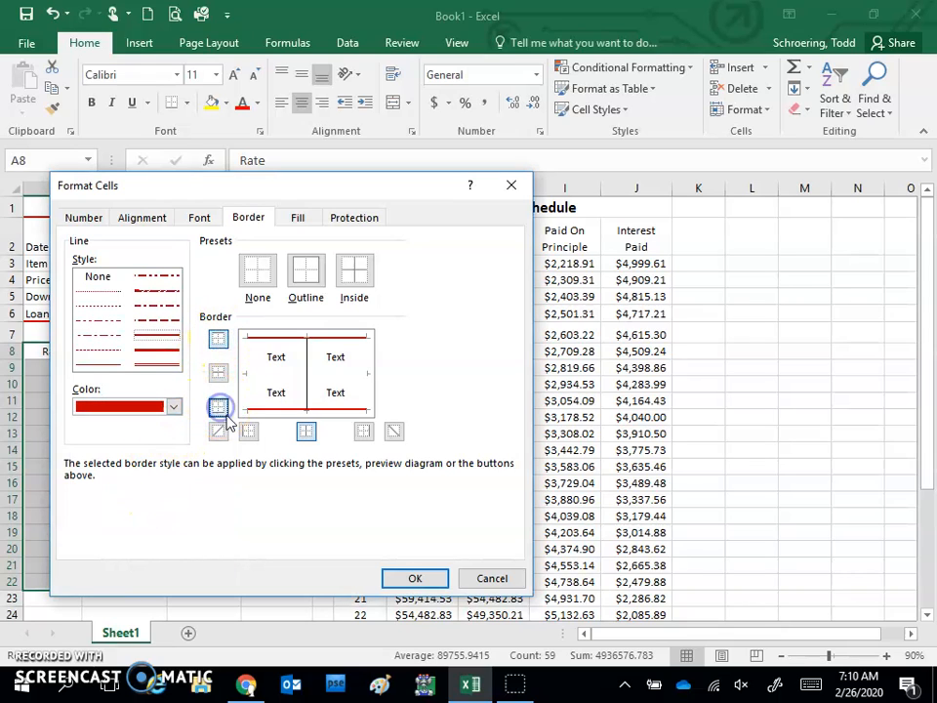
{"action": "left_click", "coordinate": [363, 432]}
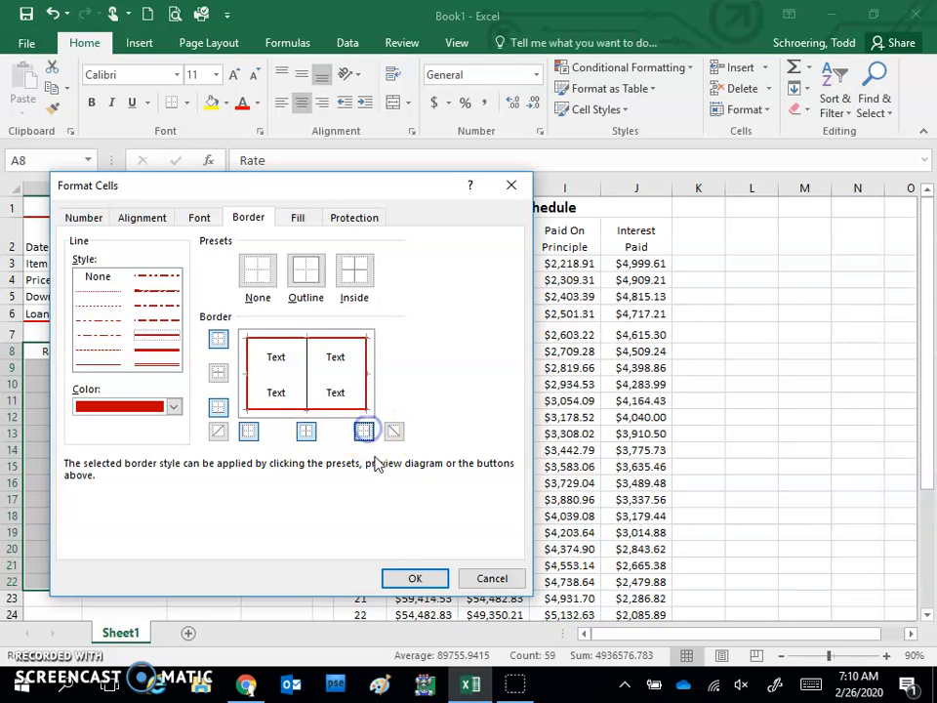
{"action": "left_click", "coordinate": [415, 578]}
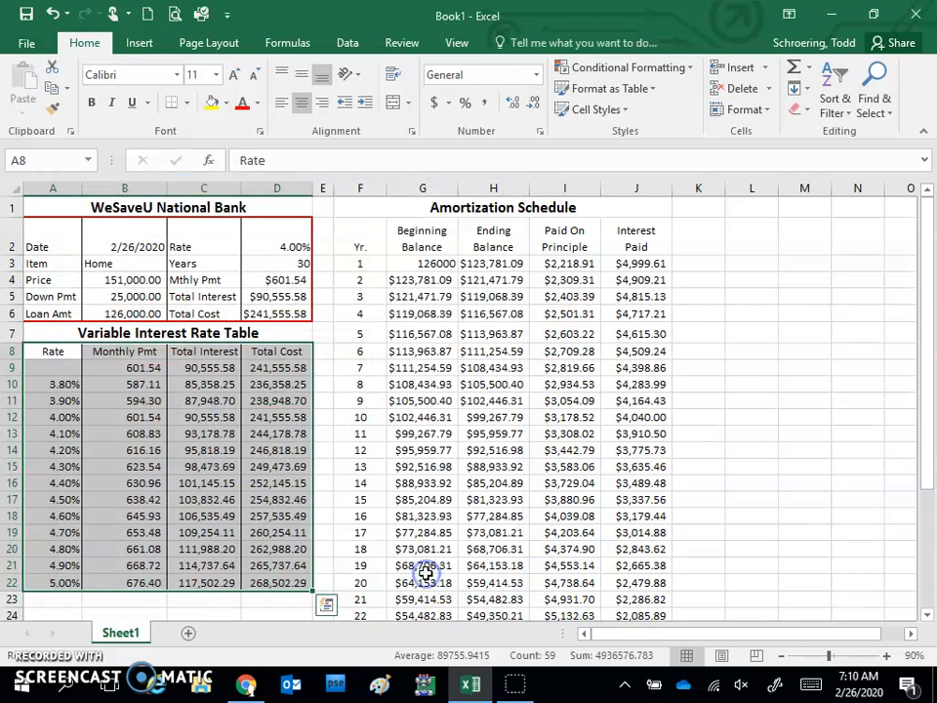
{"action": "left_click", "coordinate": [452, 530]}
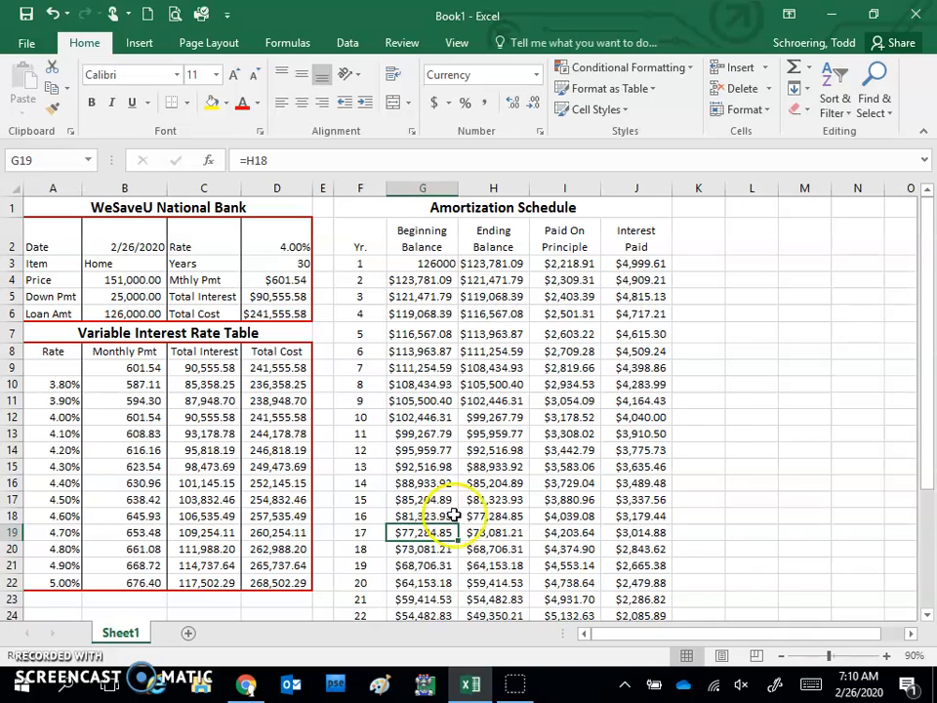
Add thin vertical inner borders in the automatic color to the amortization schedule range F2:J32
{"action": "left_click_drag", "start_coordinate": [361, 237], "coordinate": [631, 535]}
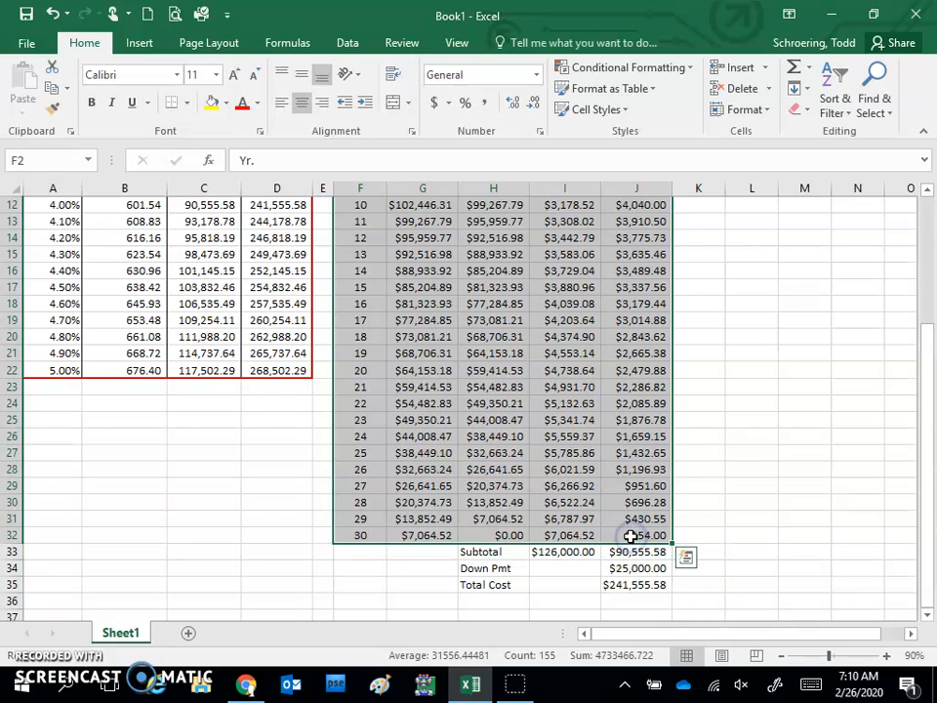
{"action": "right_click", "coordinate": [501, 388]}
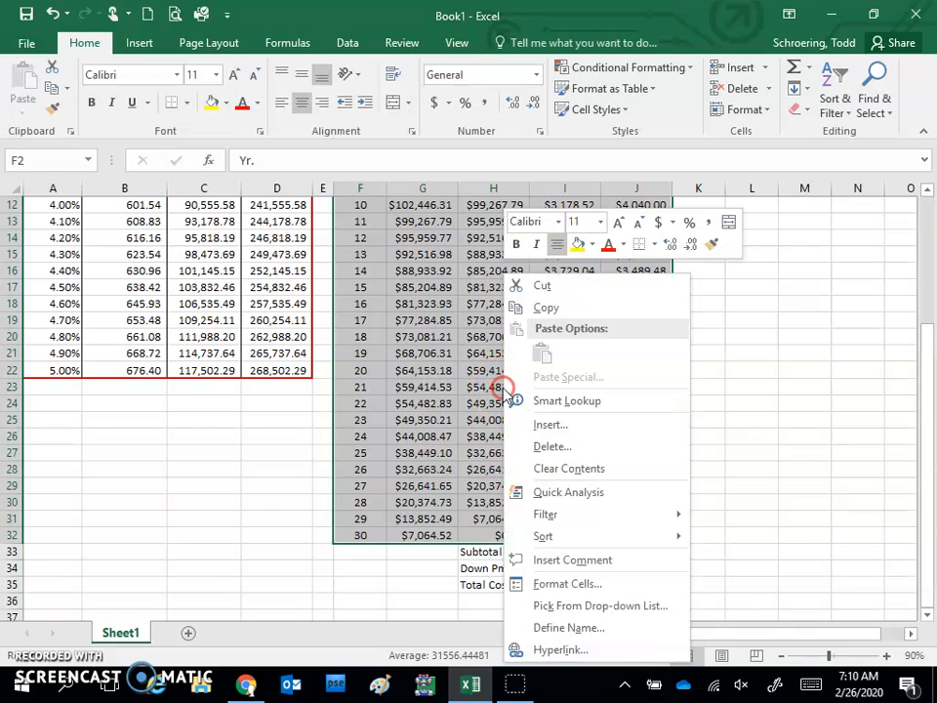
{"action": "left_click", "coordinate": [569, 583]}
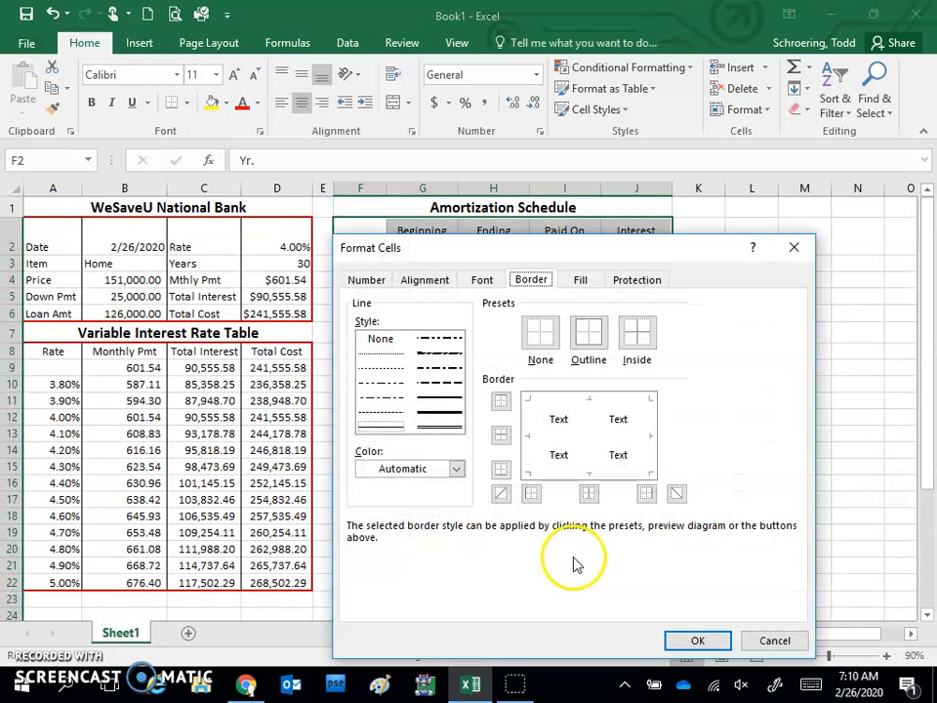
{"action": "left_click", "coordinate": [589, 493]}
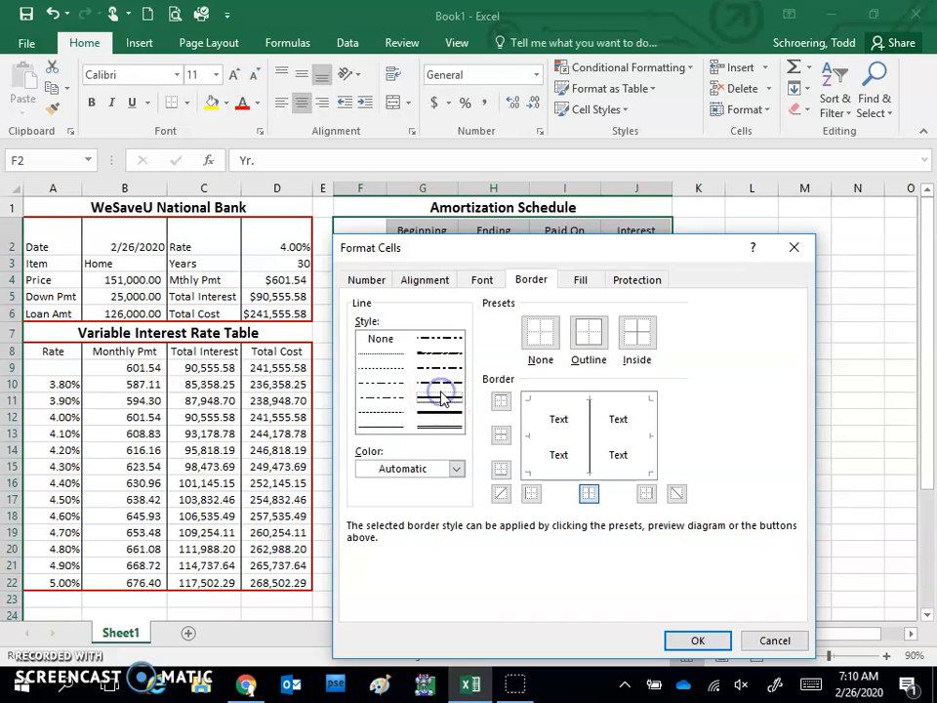
Set a medium-thick dark red outline border on all four sides of F2:J32 and apply the border settings
{"action": "left_click", "coordinate": [456, 469]}
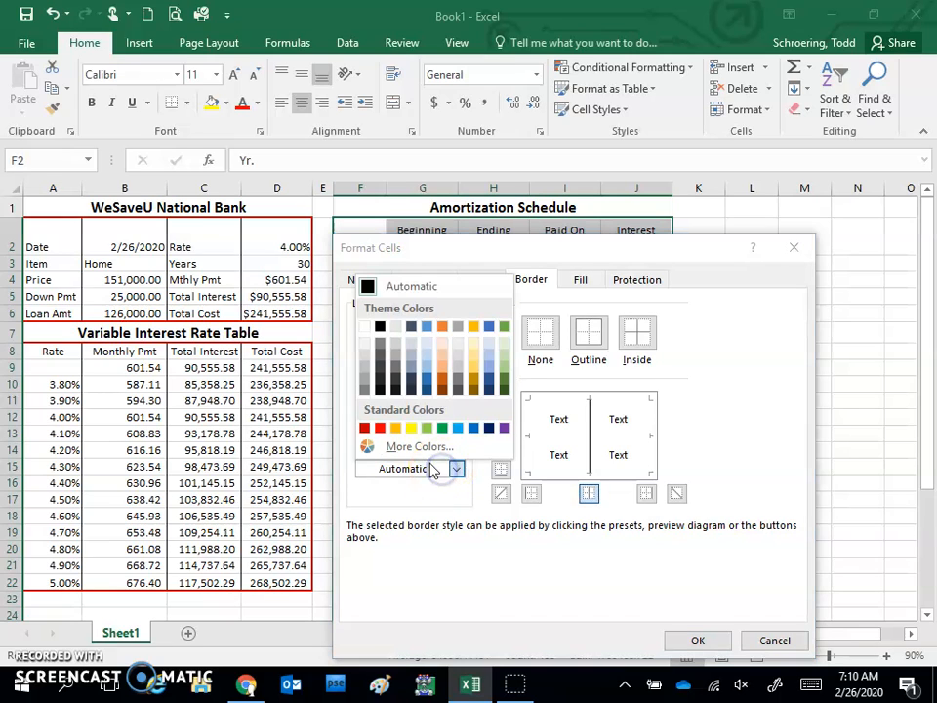
{"action": "left_click", "coordinate": [362, 433]}
{"action": "left_click", "coordinate": [500, 466]}
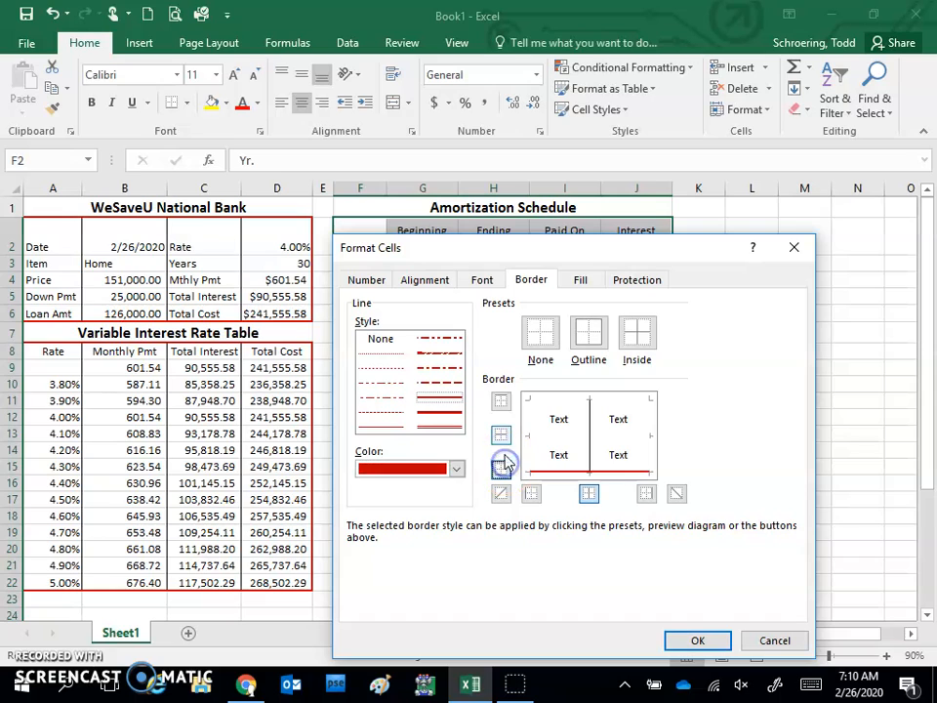
{"action": "left_click", "coordinate": [500, 401]}
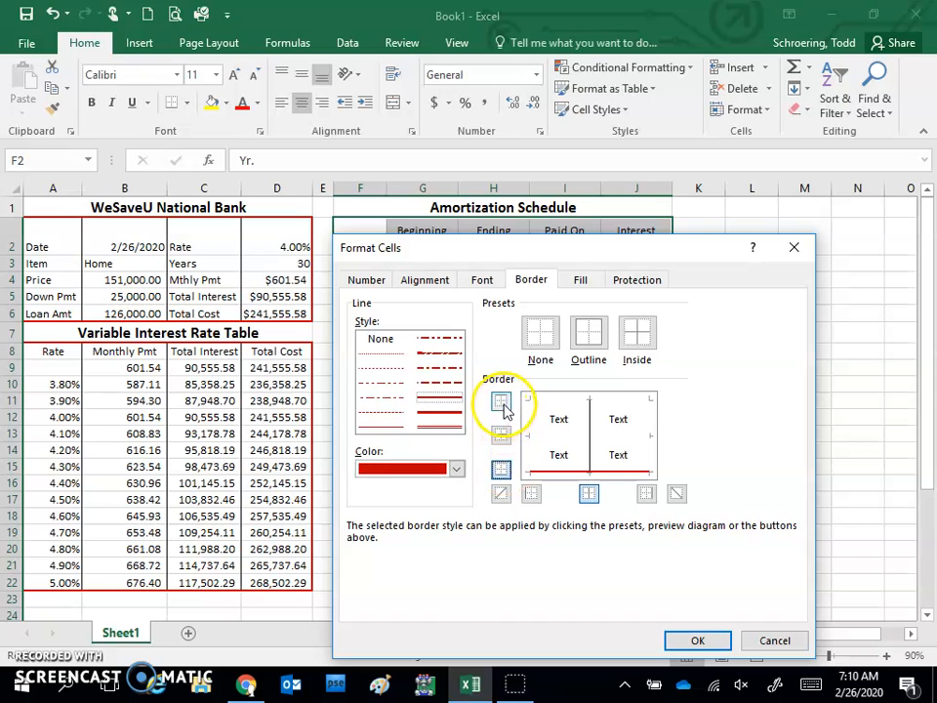
{"action": "left_click", "coordinate": [532, 494]}
{"action": "left_click", "coordinate": [646, 495]}
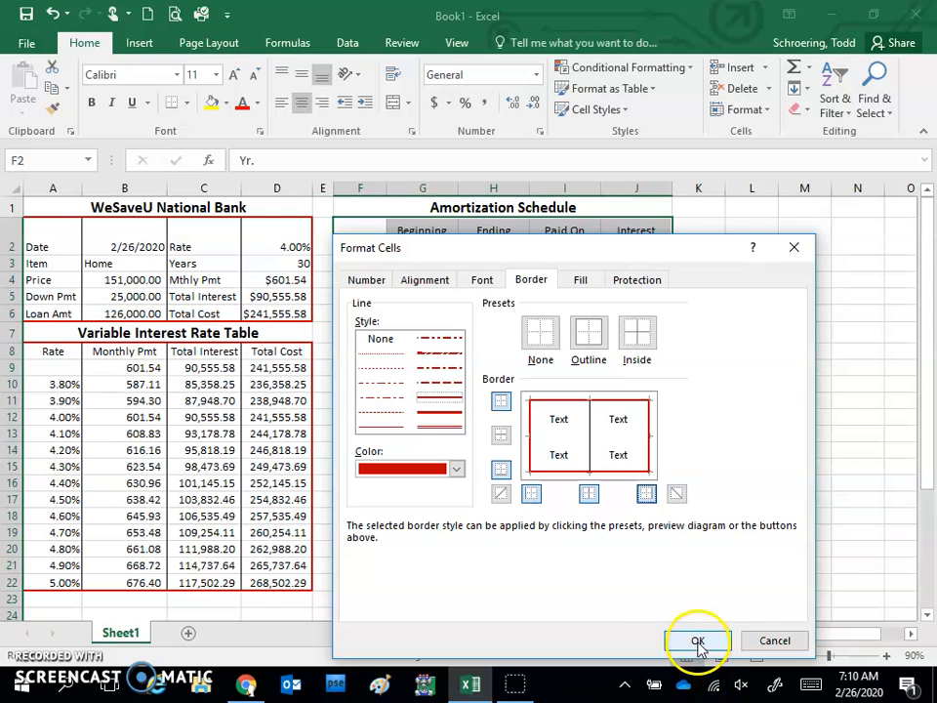
{"action": "left_click", "coordinate": [699, 644]}
{"action": "left_click", "coordinate": [699, 508]}
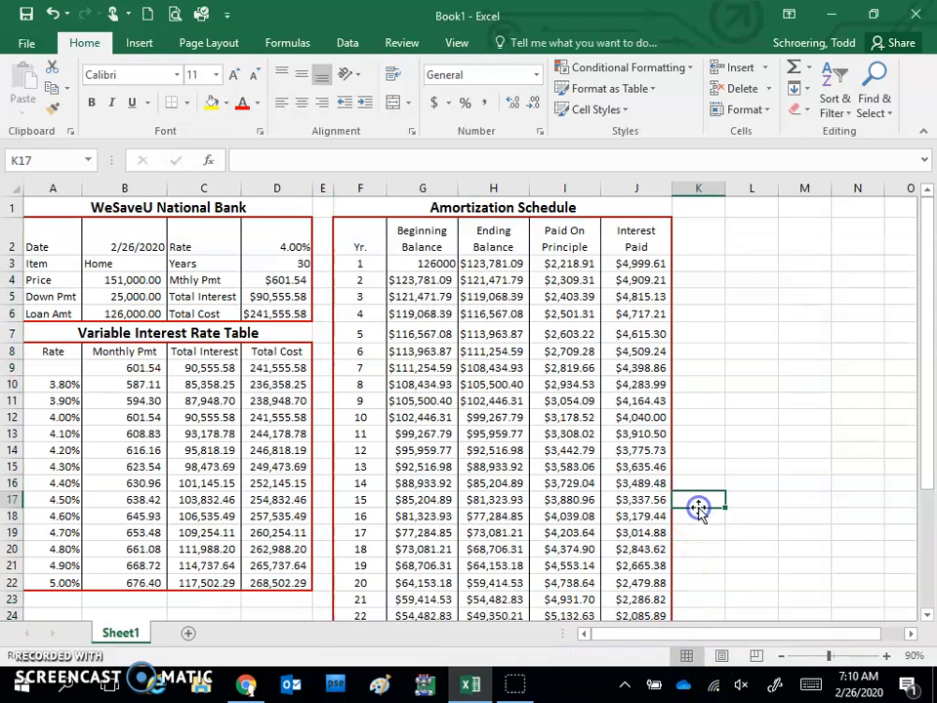